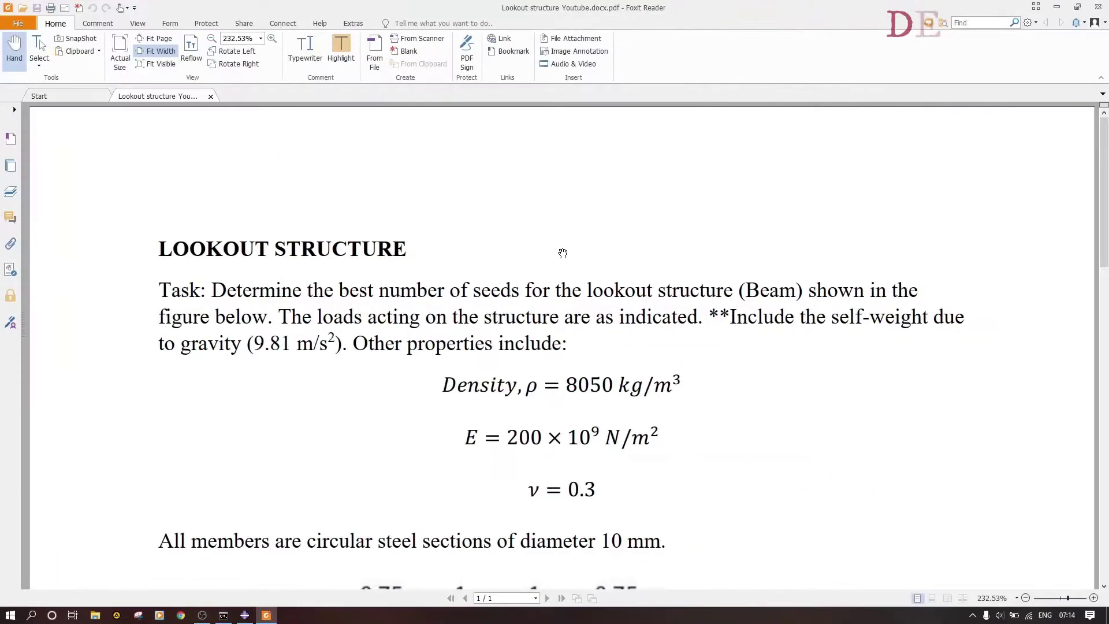
- With the Pencil, underline the seeds phrase, self-weight requirement and 9.81 m/s², and bracket the material properties
scroll(562, 253, "down", 1)
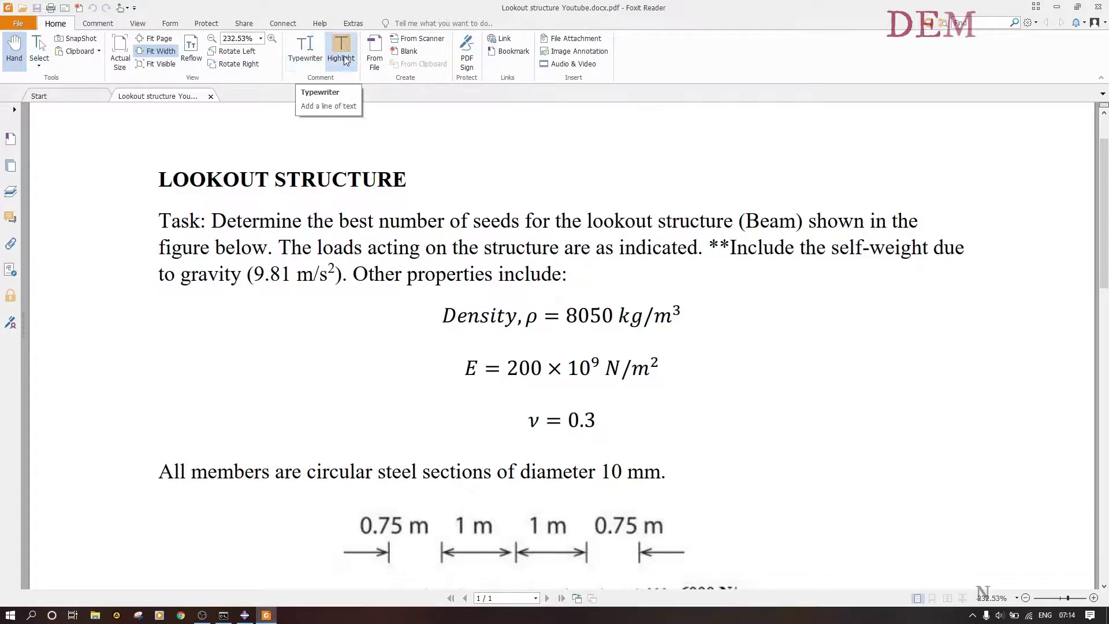
left_click(97, 23)
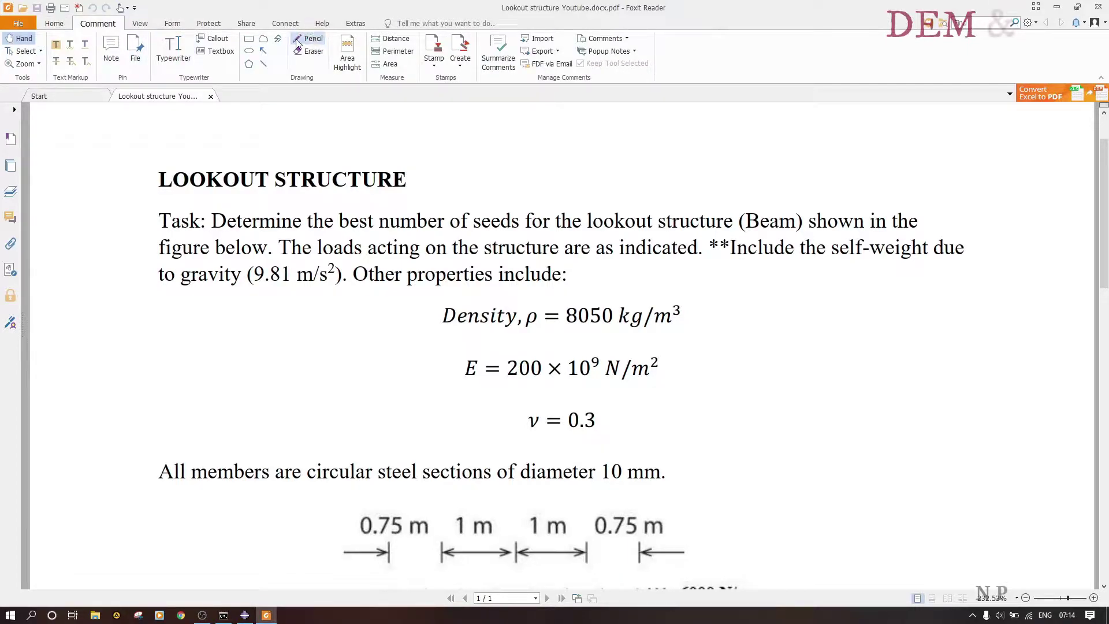
left_click(310, 38)
left_click_drag(376, 236, 634, 230)
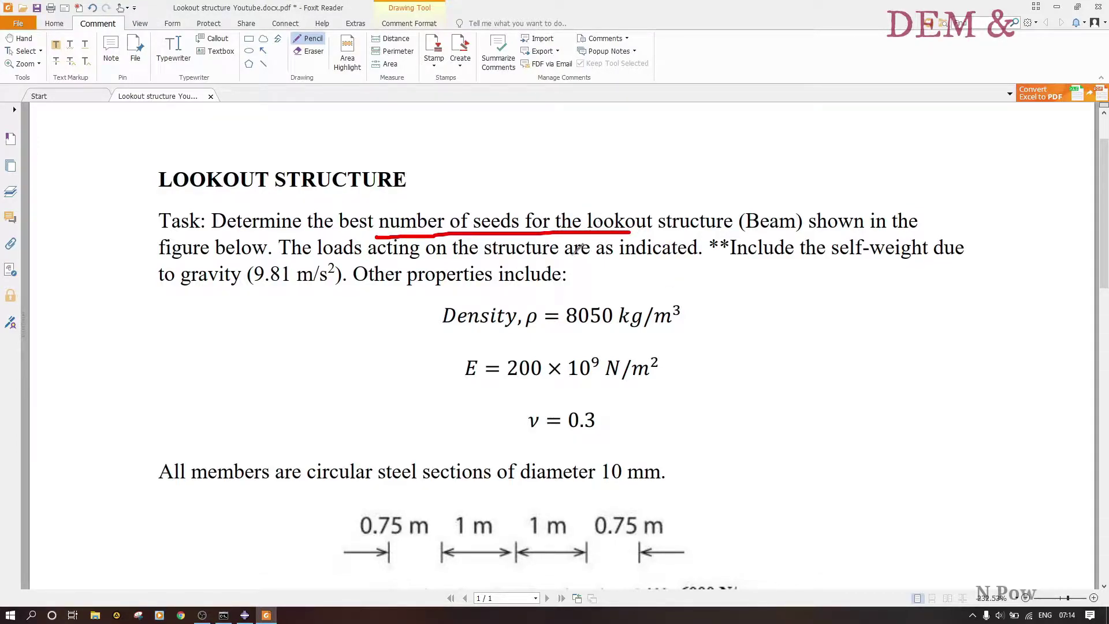
left_click_drag(778, 262, 954, 261)
left_click_drag(249, 290, 317, 288)
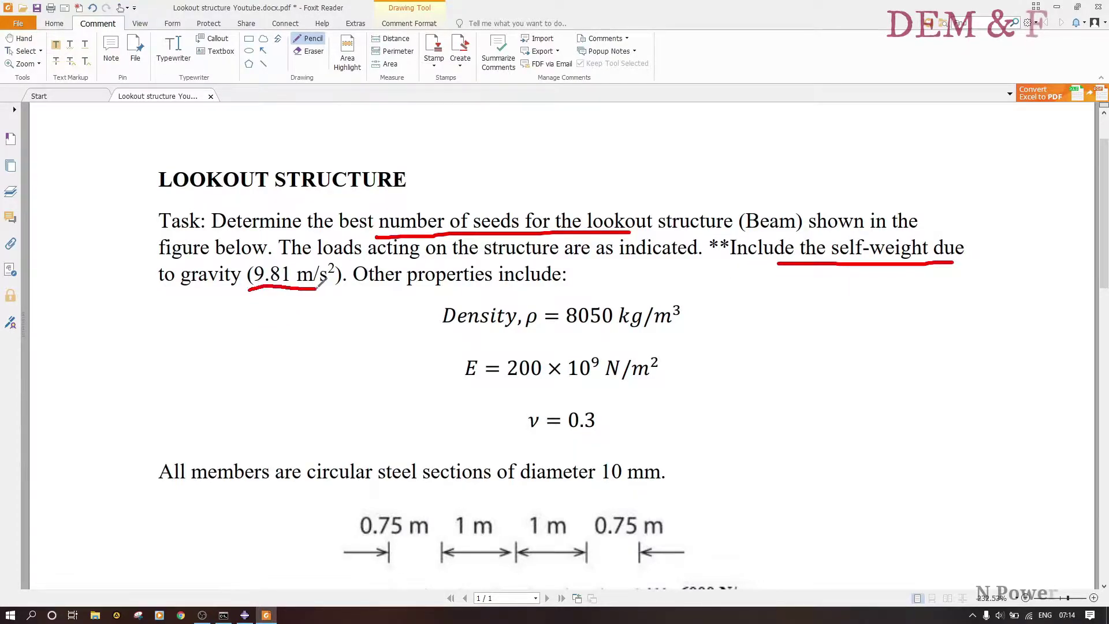
mouse_move(692, 303)
left_mouse_down()
mouse_move(721, 327)
mouse_move(690, 339)
mouse_move(712, 389)
mouse_move(687, 419)
left_mouse_up()
- Underline the requirement for steel sections of diameter 10 mm
scroll(693, 413, "down", 4)
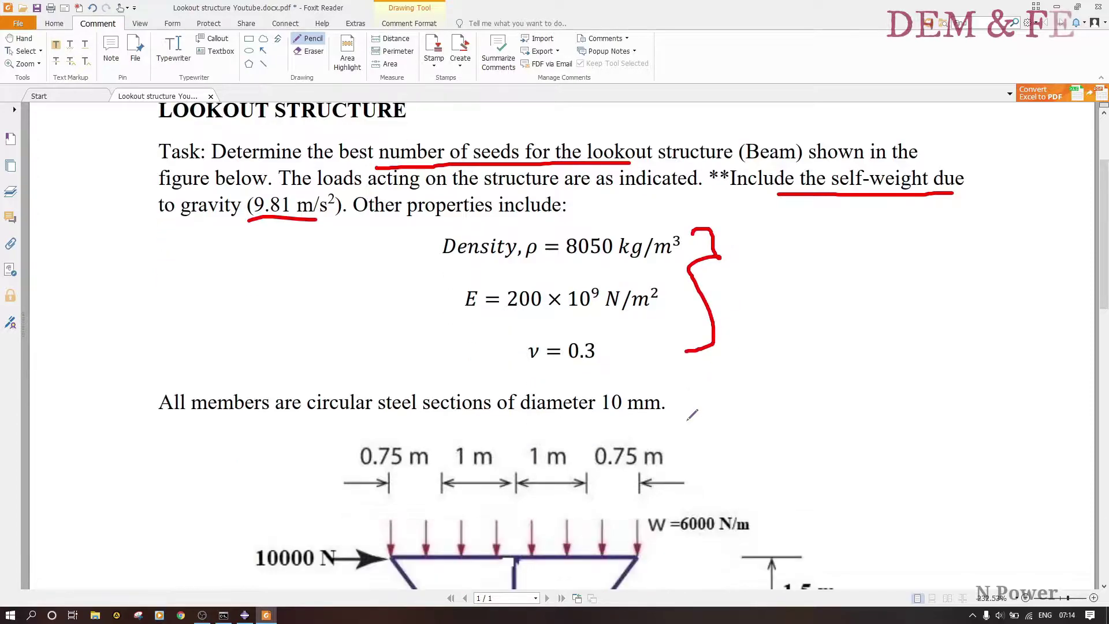
scroll(692, 415, "down", 3)
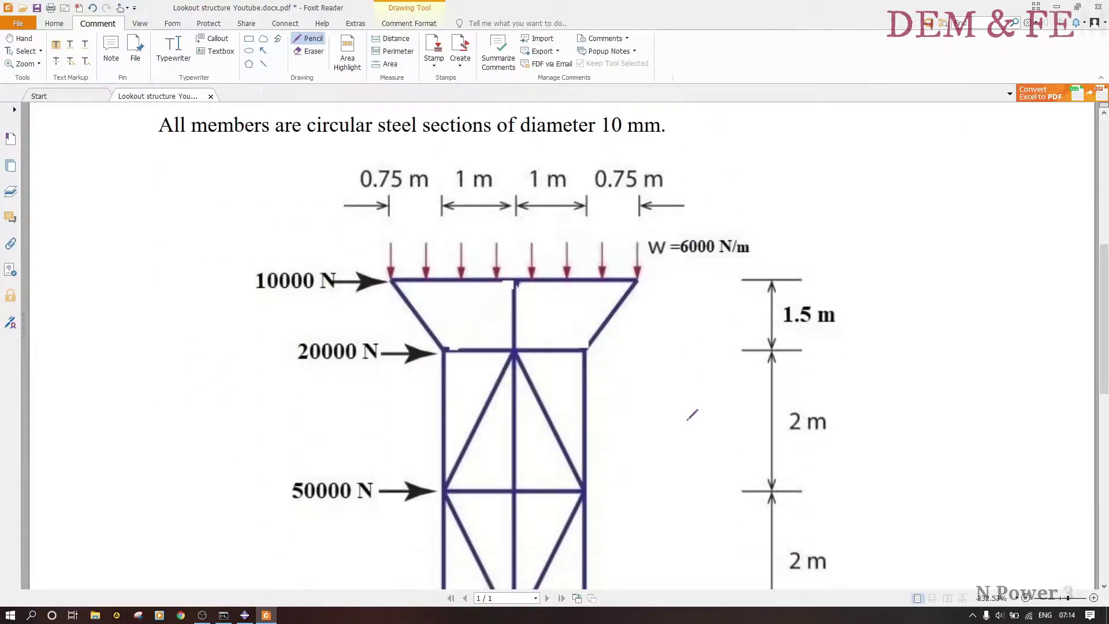
scroll(692, 415, "down", 3, "ctrl")
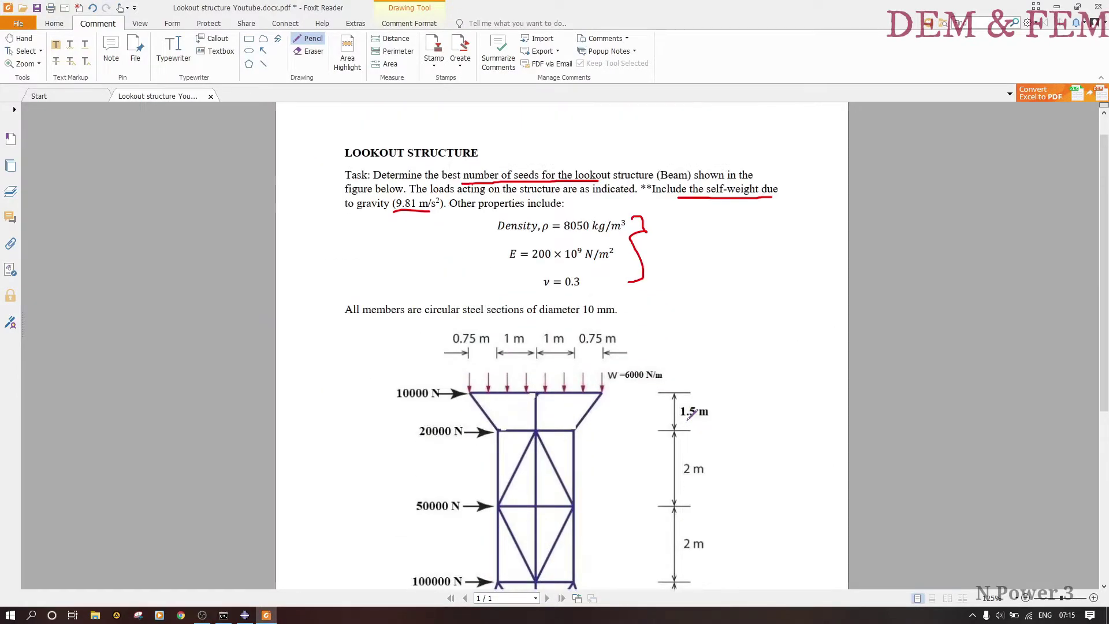
scroll(673, 406, "down", 3)
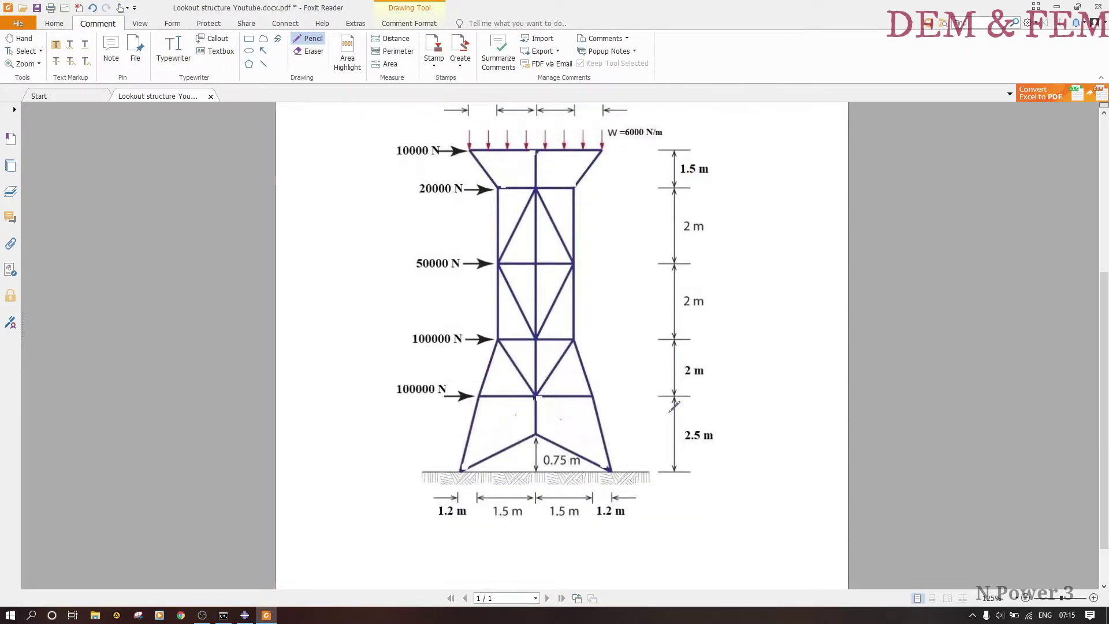
scroll(674, 406, "down", 2)
scroll(674, 406, "up", 3)
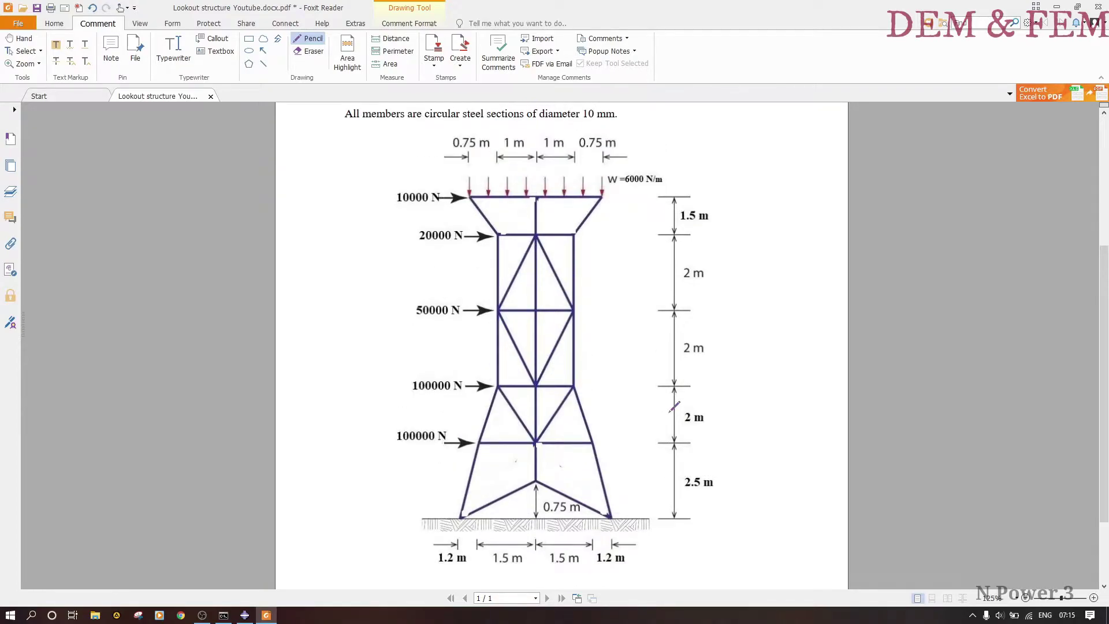
scroll(673, 406, "up", 3)
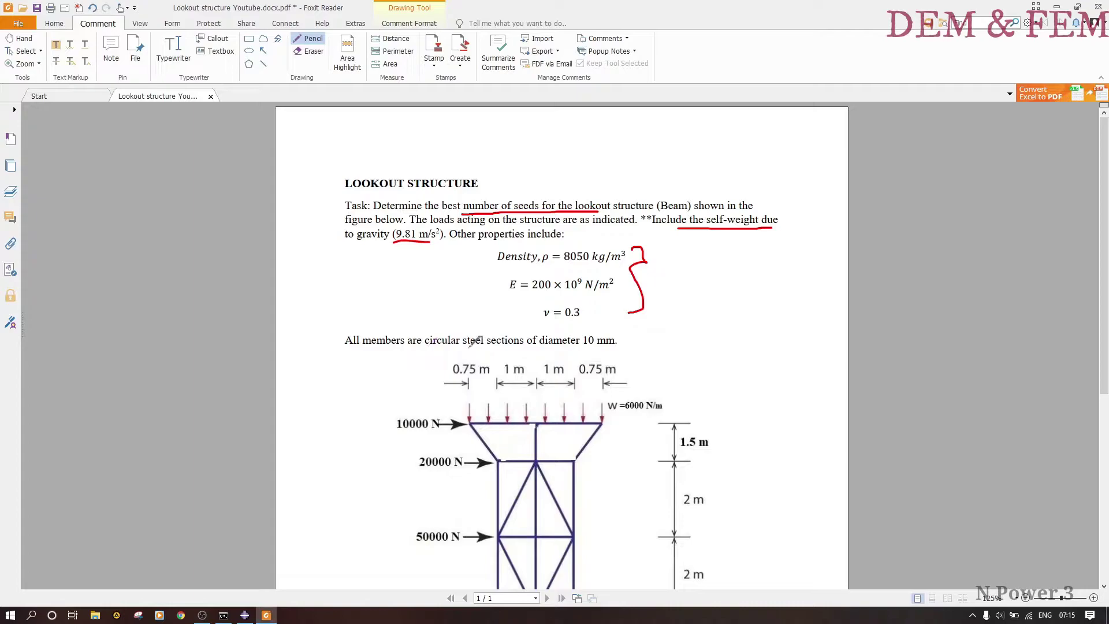
left_click_drag(469, 346, 613, 345)
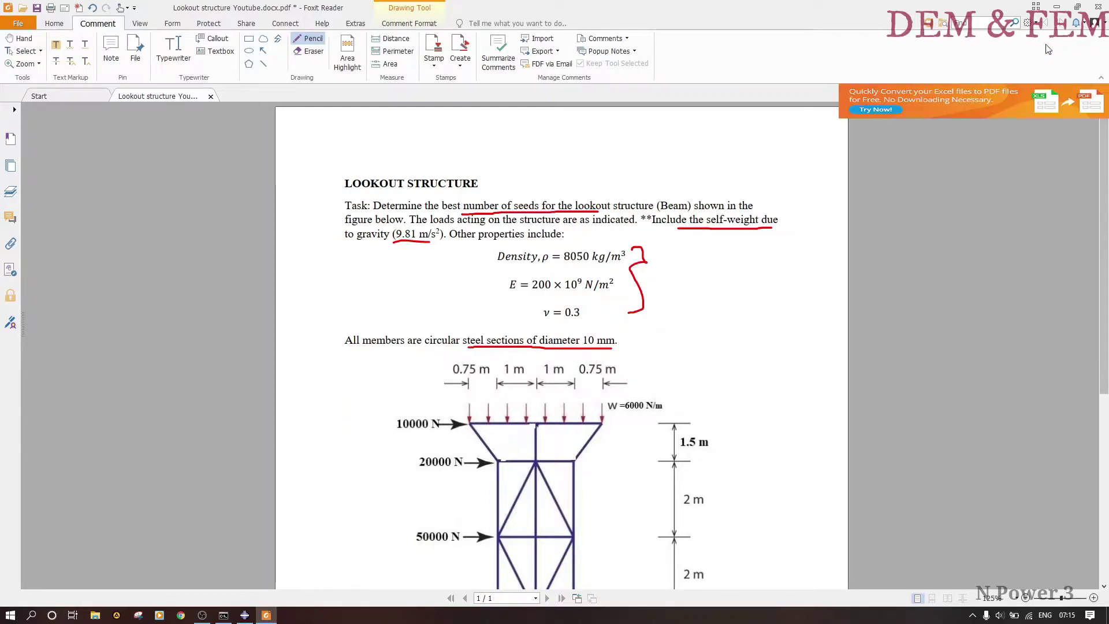
- Rename Model-1 to 'Lookout Structure' and save the database as LookoutStructure.cae
left_click(245, 615)
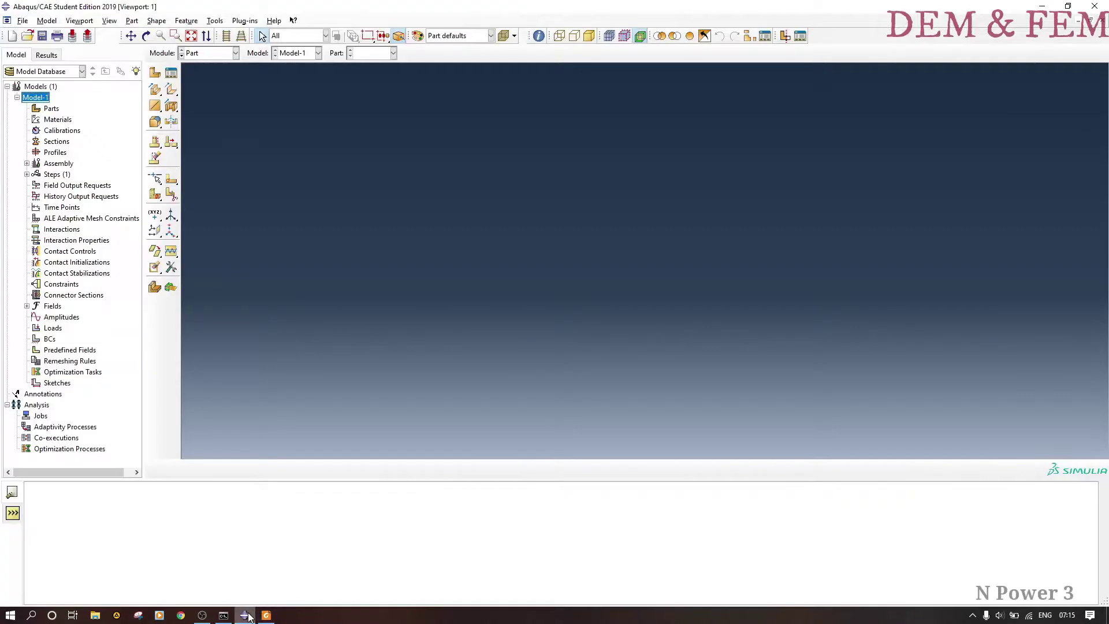
right_click(46, 99)
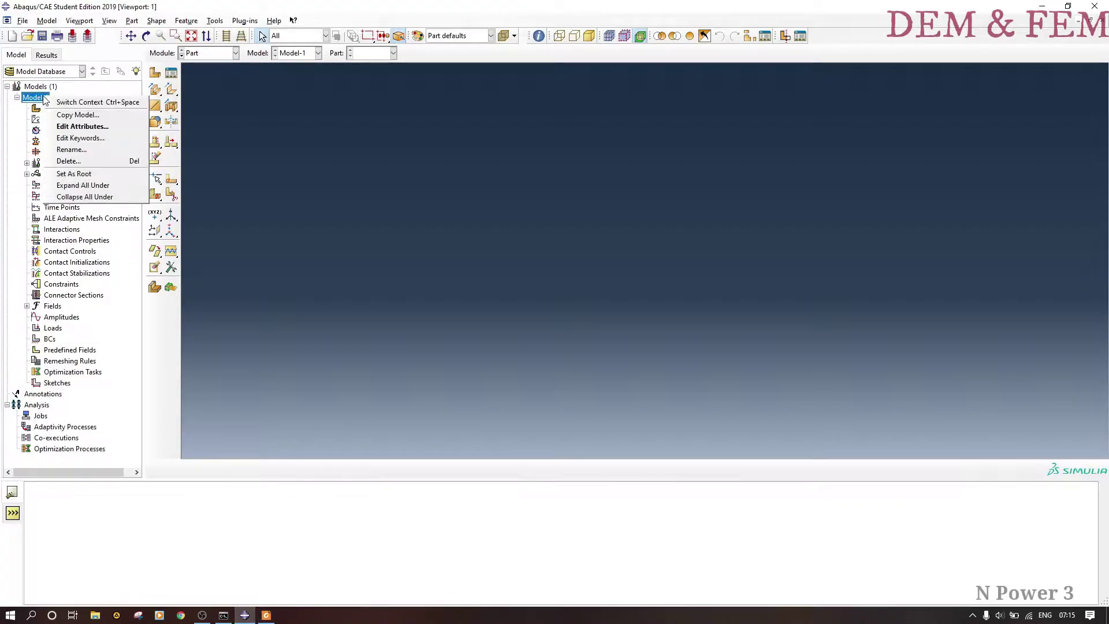
left_click(71, 150)
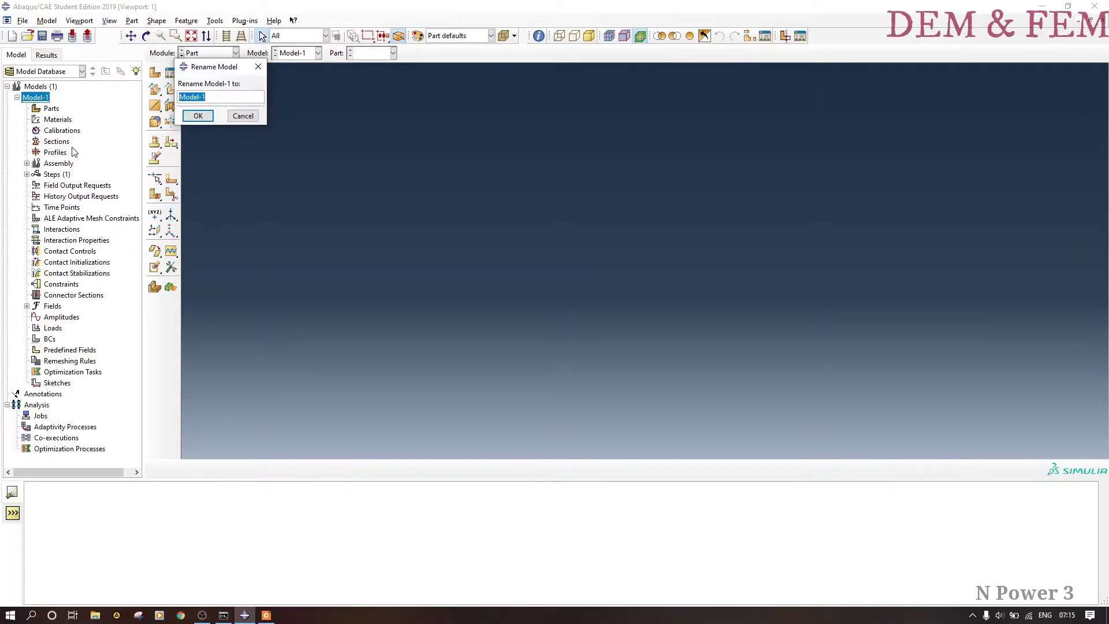
type("Loc")
key("Return")
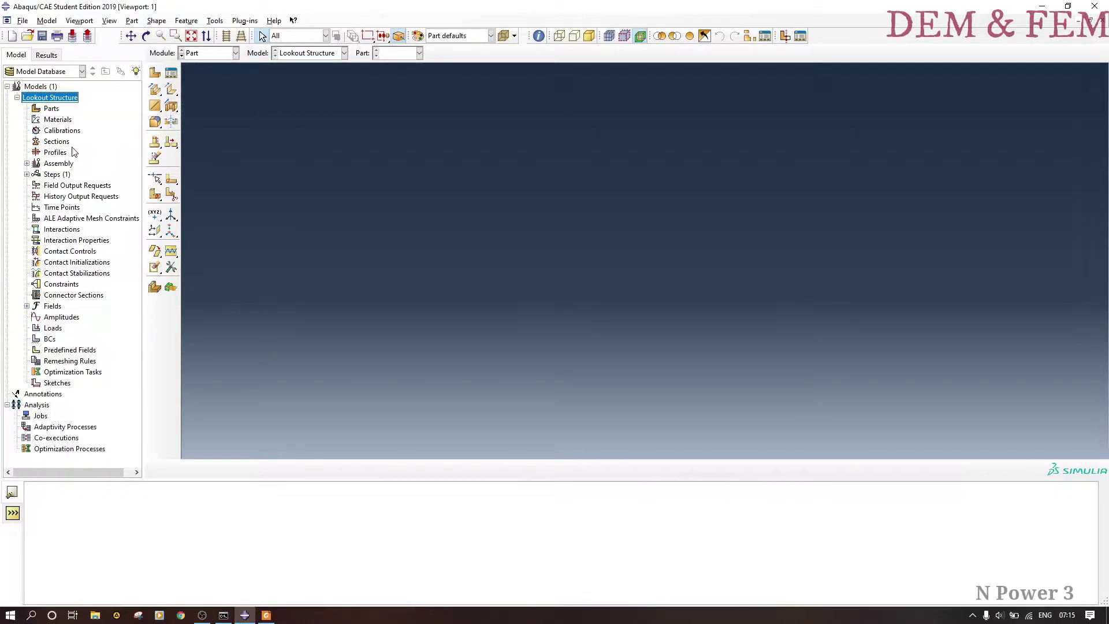
key("ctrl+s")
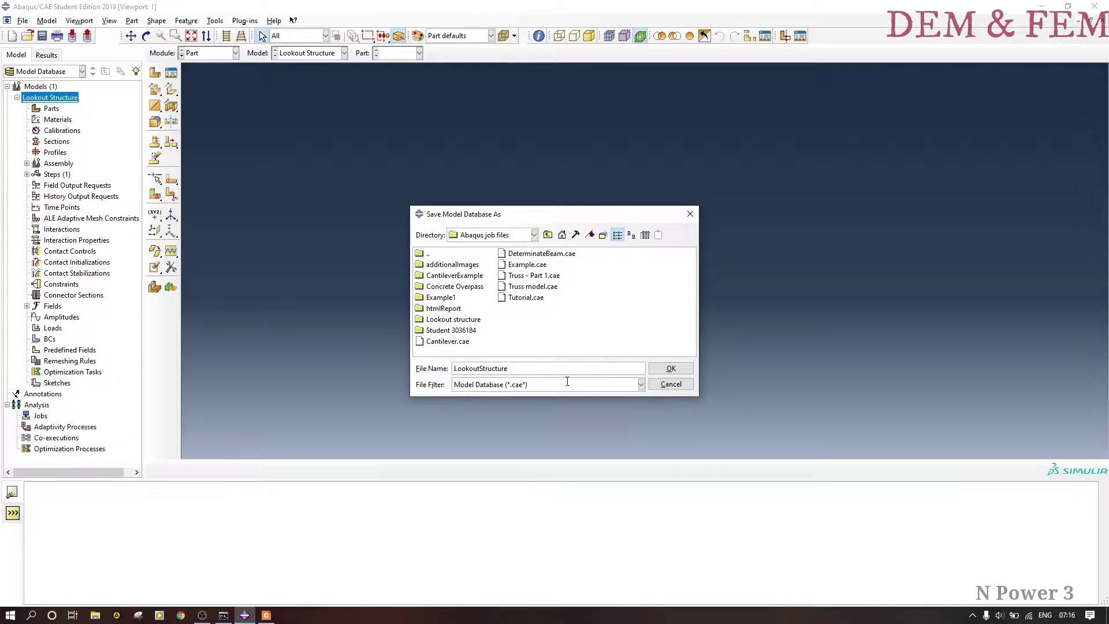
left_click(669, 368)
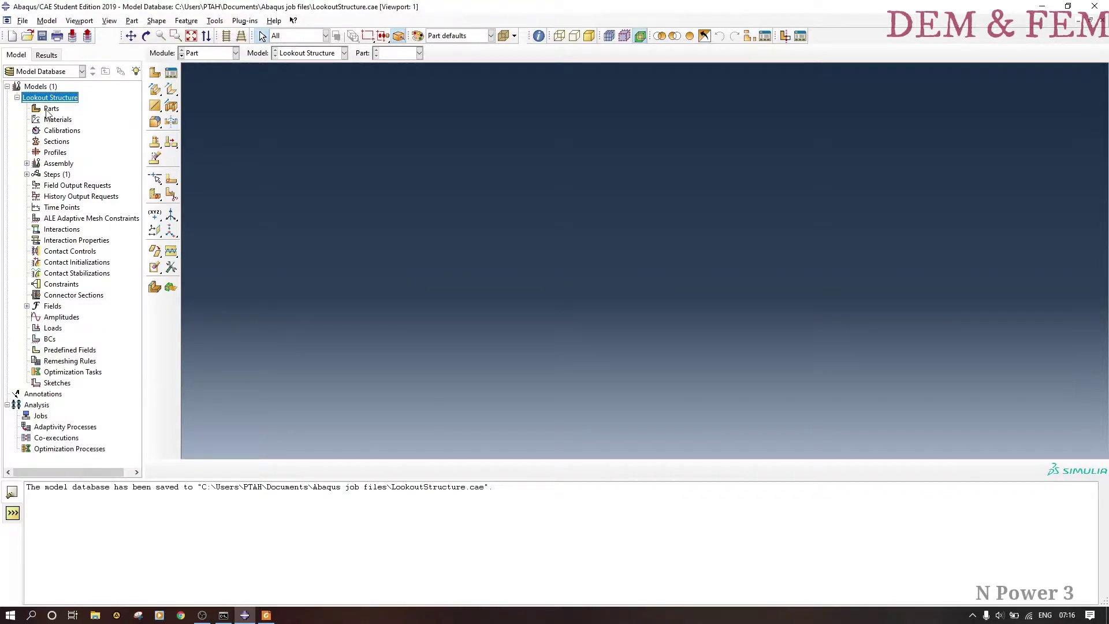
- Create a 2D planar wire part, setting its name and approximate sketch size, and begin sketching
right_click(47, 109)
left_click(72, 128)
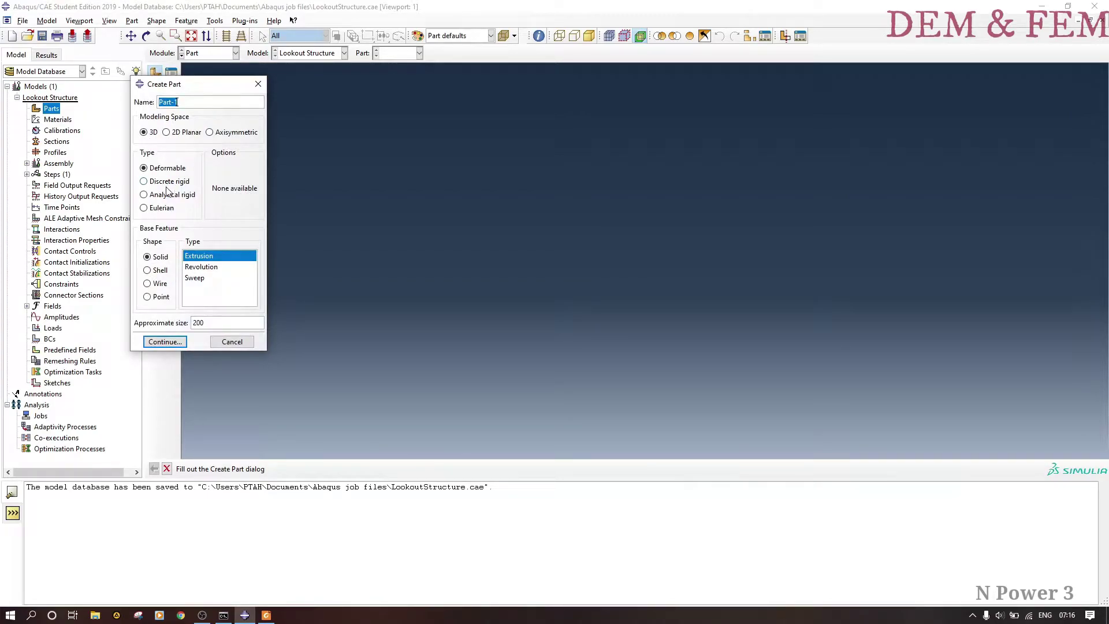
left_click(186, 132)
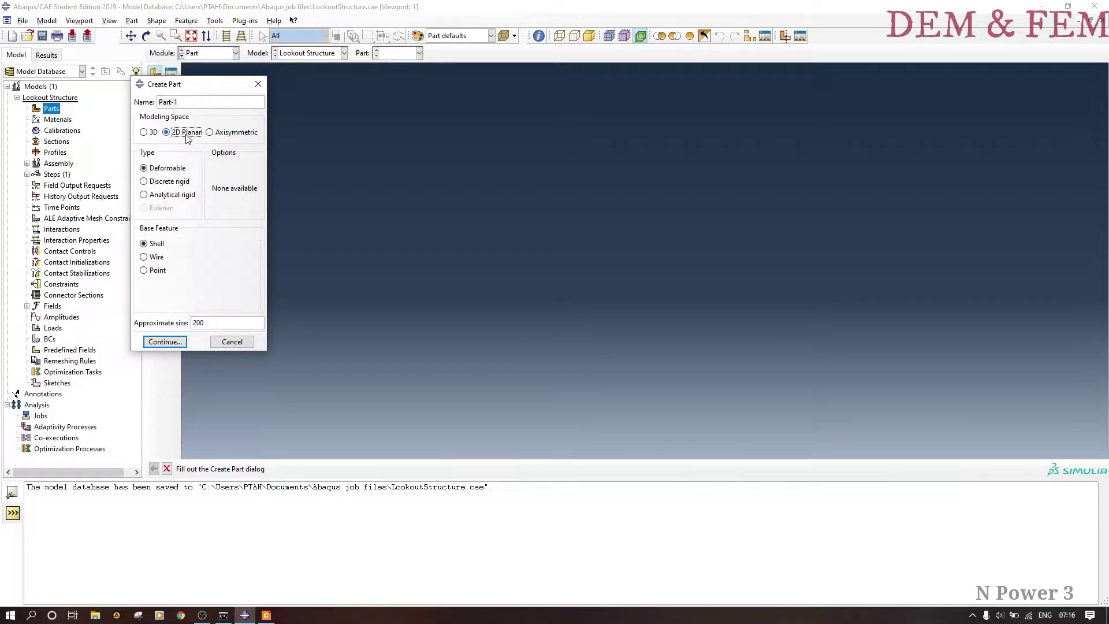
left_click(154, 258)
left_click(190, 107)
left_click(210, 327)
left_click(184, 341)
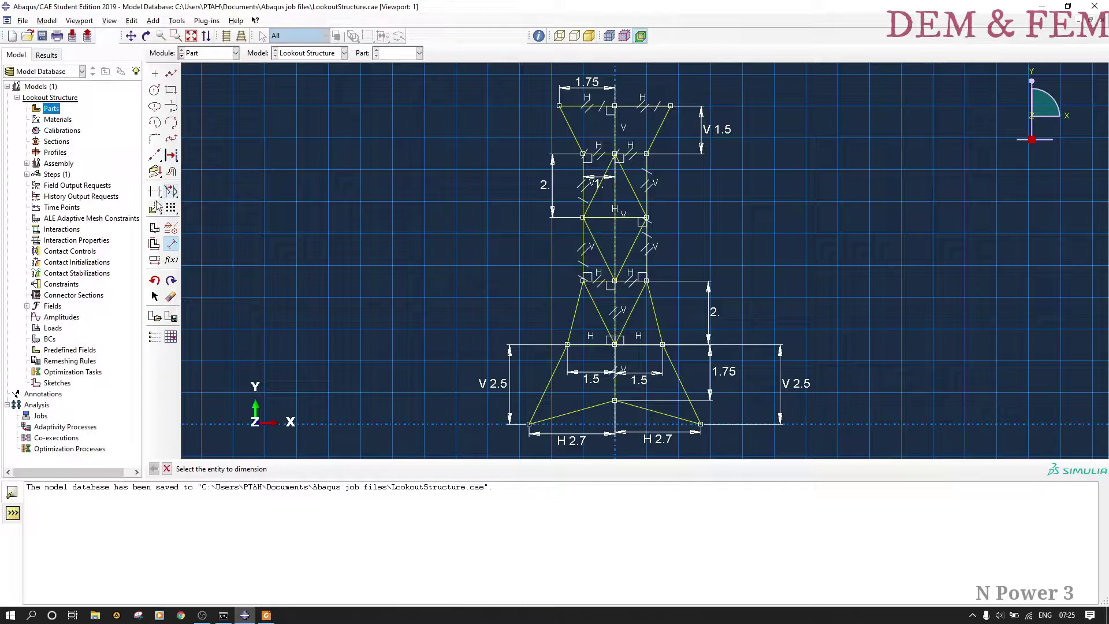
- Split the vertical centre line and the horizontal member at their intersection
left_click_drag(157, 199, 202, 194)
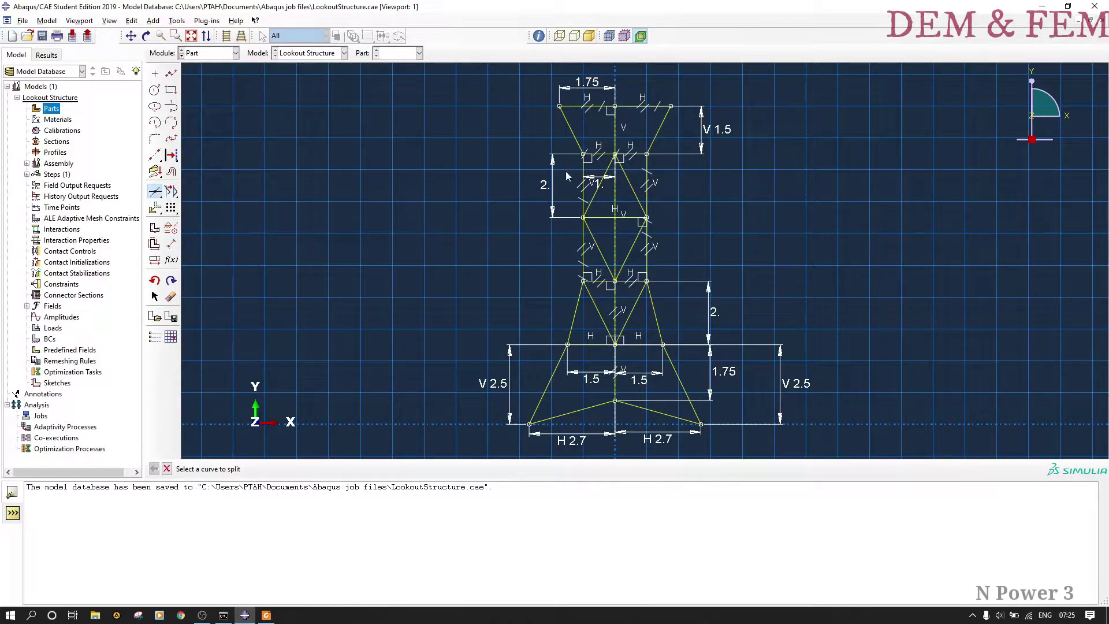
left_click(615, 193)
left_click(596, 219)
left_click(607, 218)
left_click(616, 234)
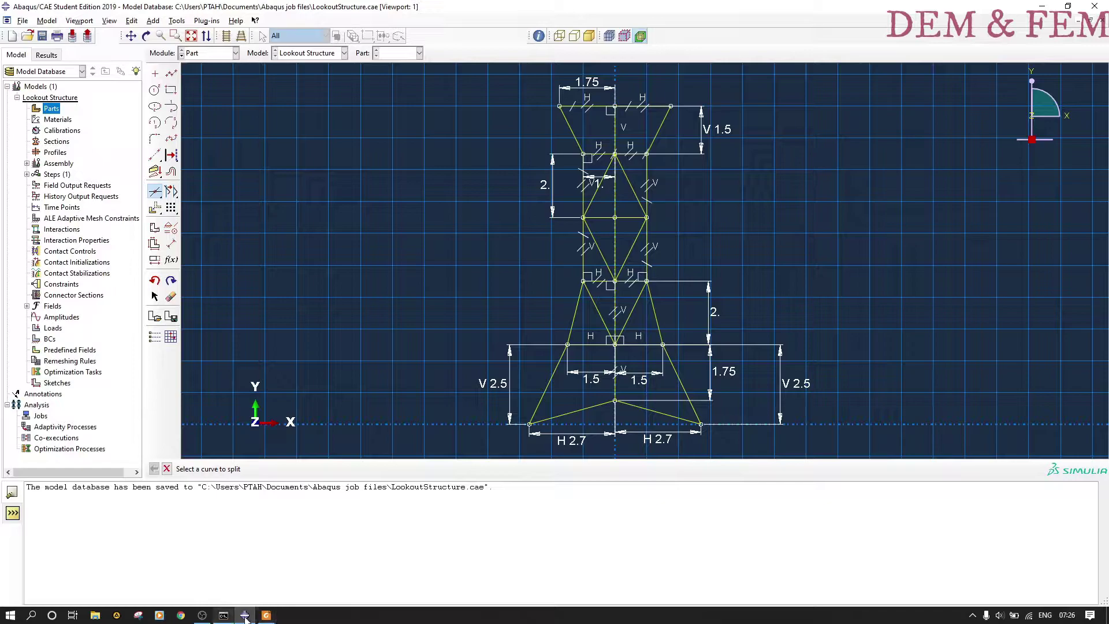
mouse_move(246, 617)
- Finish the sketch to create the wire part and switch to the Property module
left_click(166, 468)
left_click(282, 469)
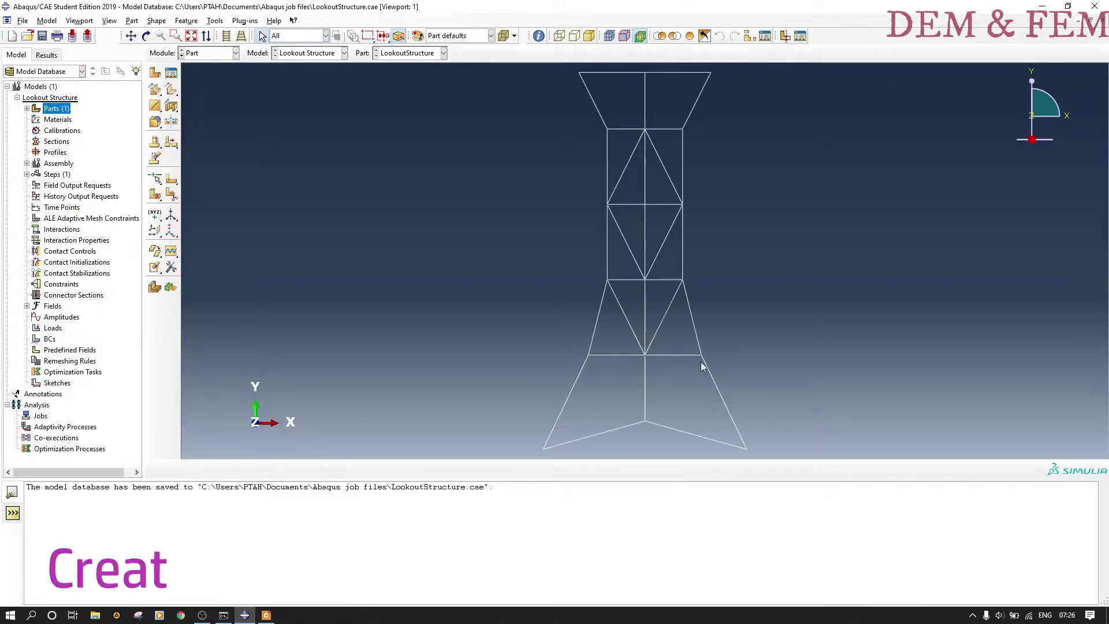
left_click(235, 53)
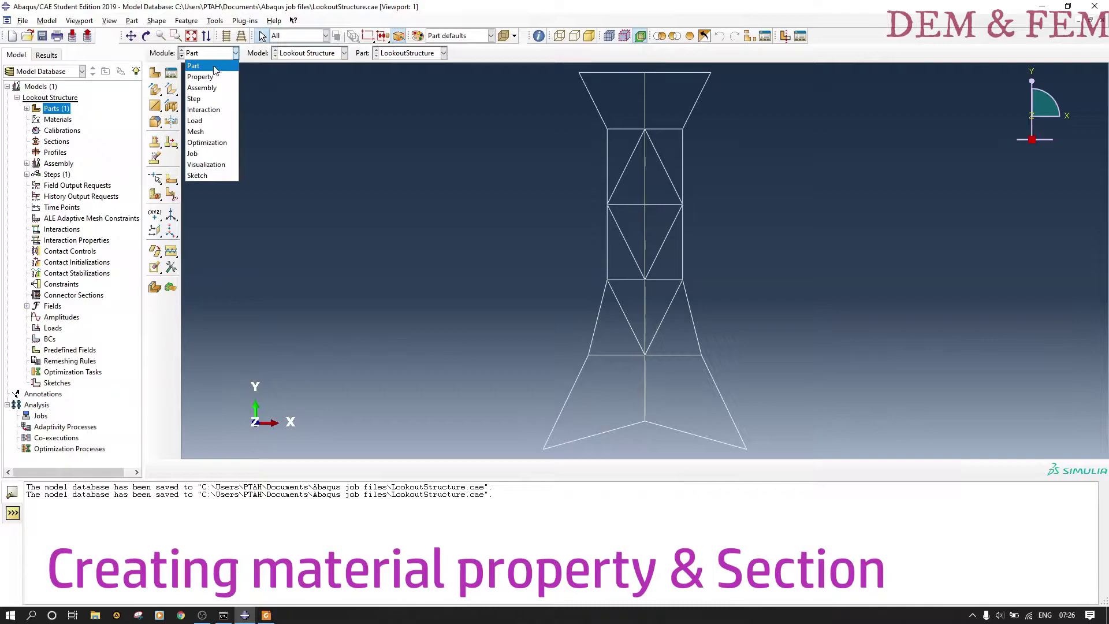
left_click(212, 75)
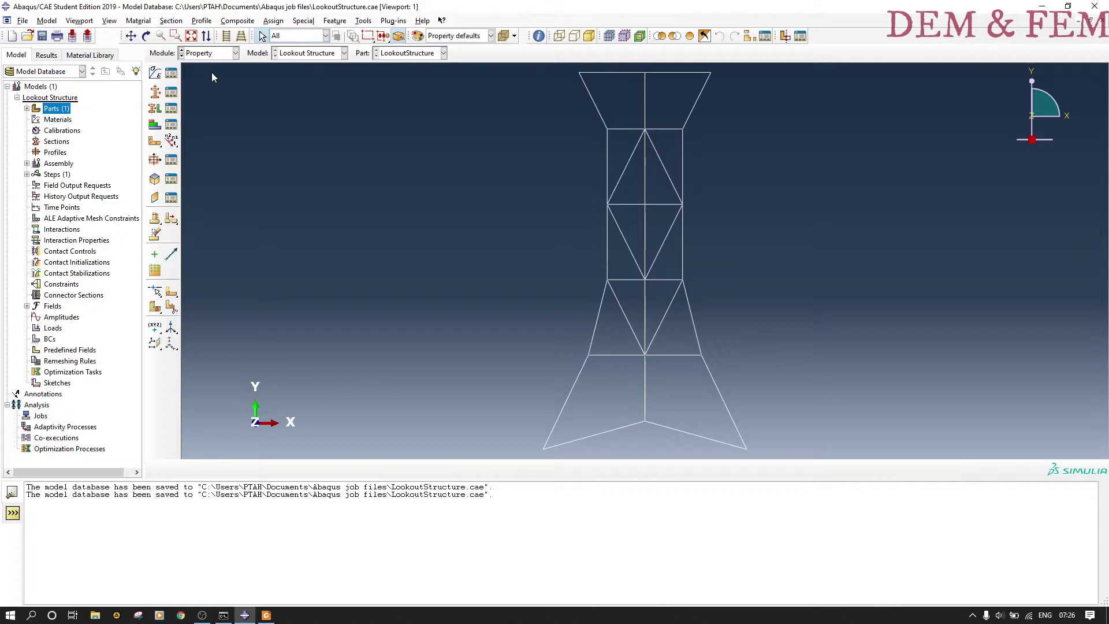
- Create a material named Steel with a Density behavior
left_click(156, 74)
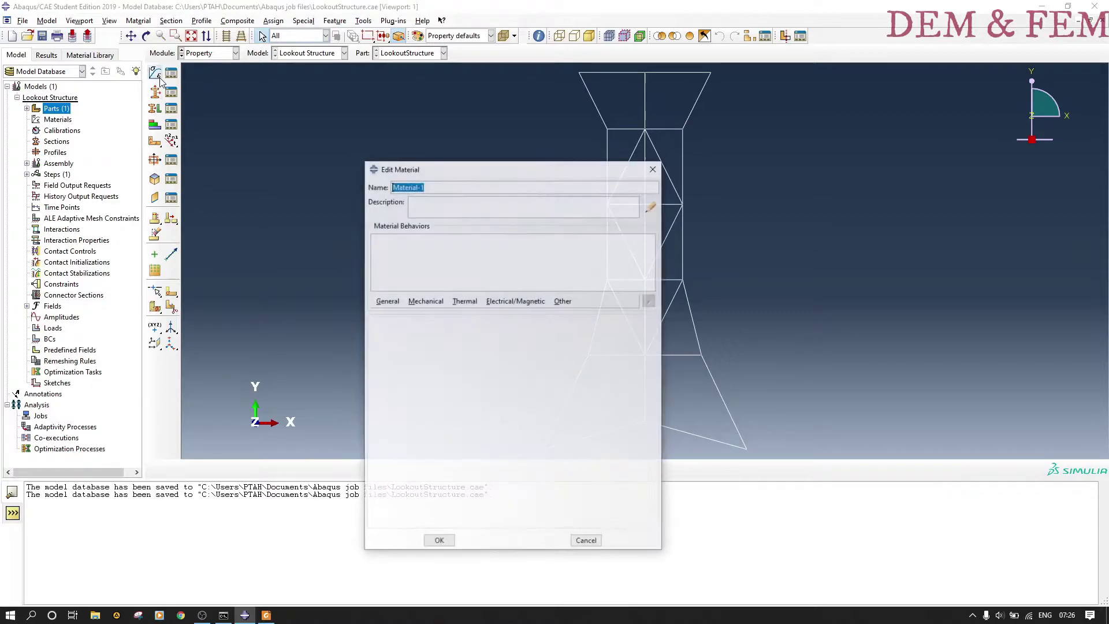
type("St")
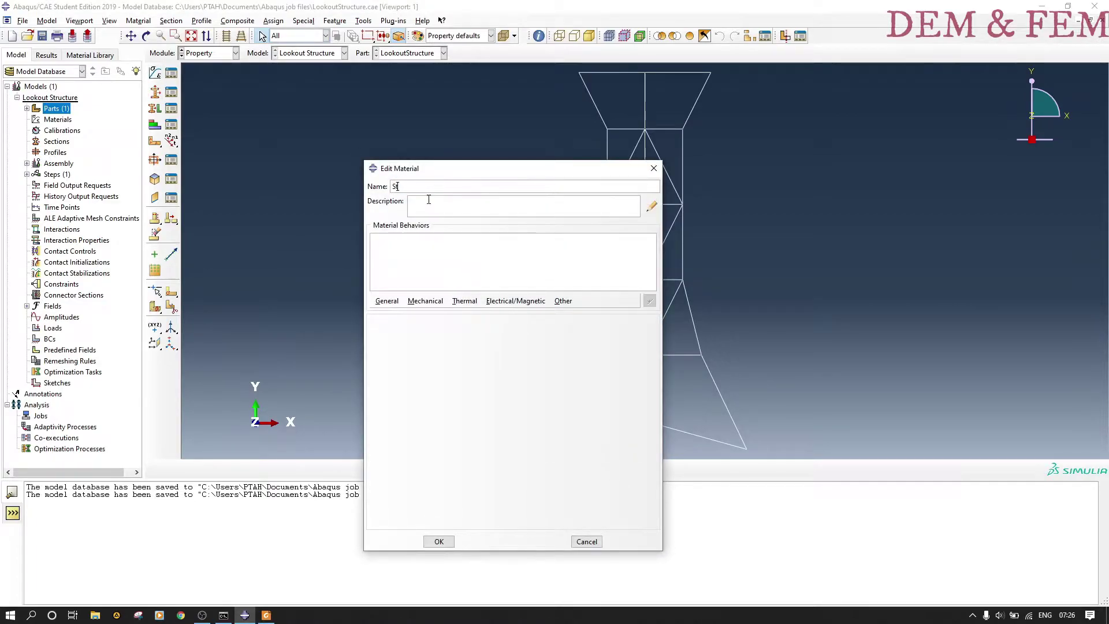
type("eel")
left_click(398, 301)
left_click(397, 313)
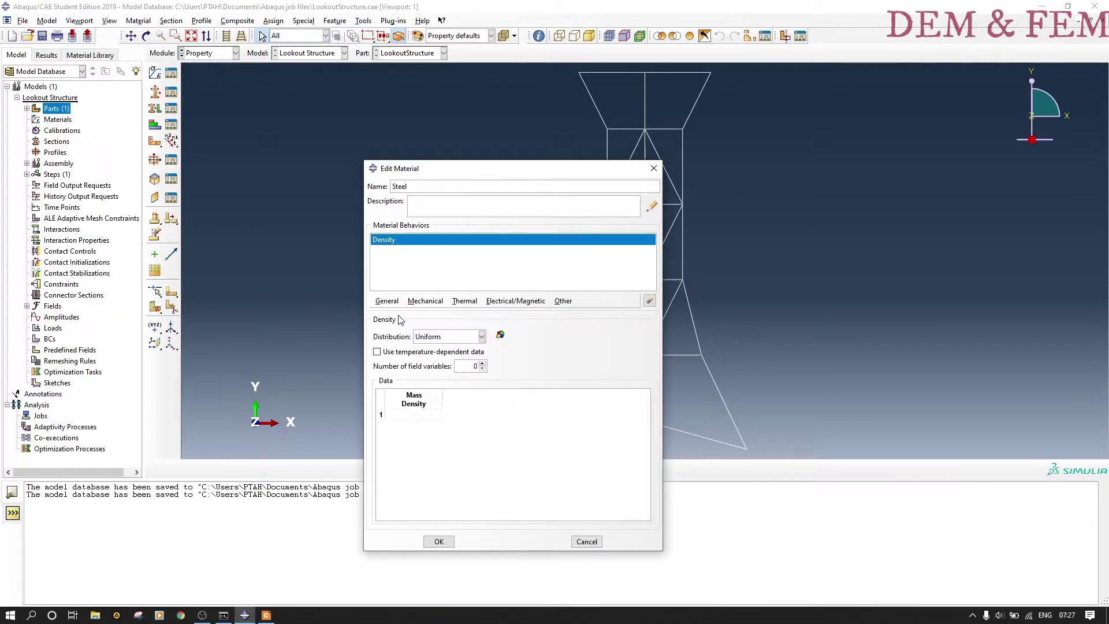
- Bring up the task PDF to read the steel density, modulus and Poisson's ratio
left_click(259, 617)
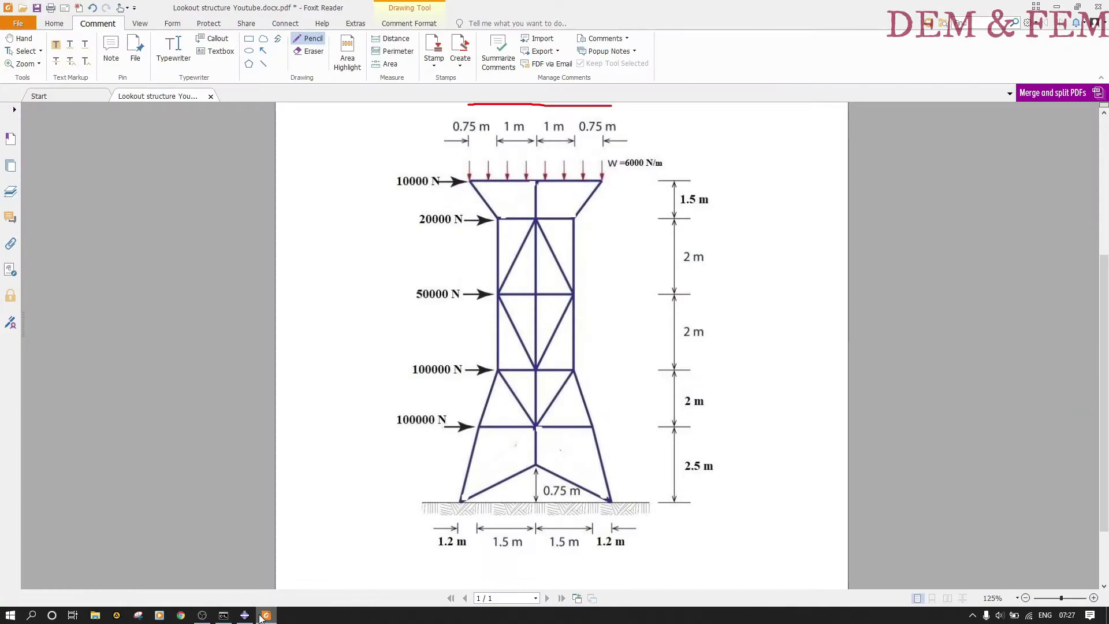
scroll(609, 260, "up", 6)
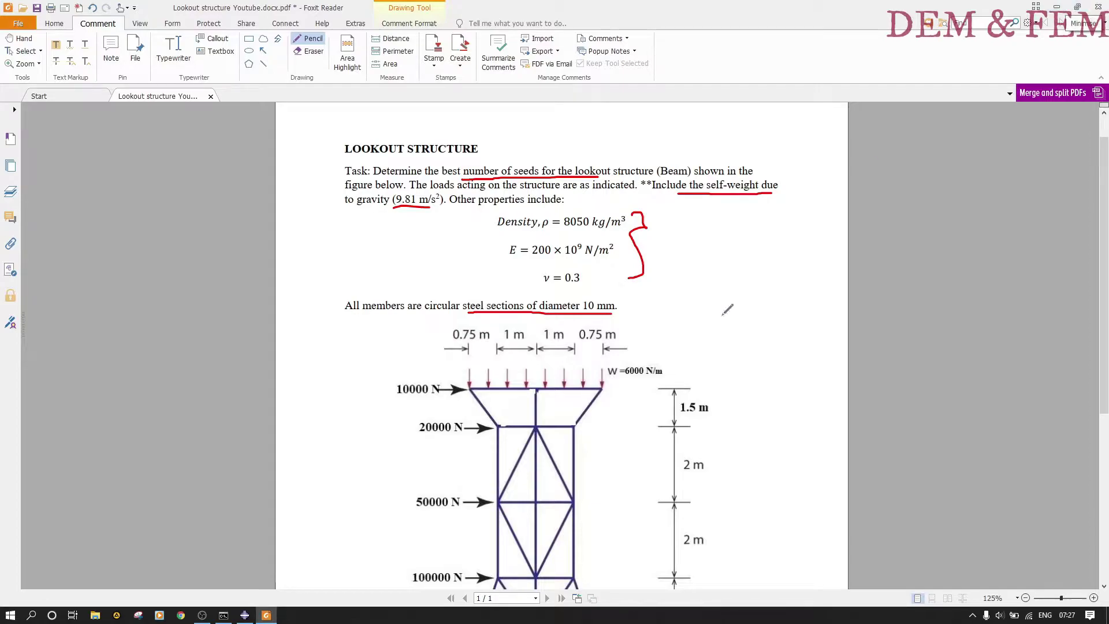
- Enter the Steel density and add elasticity with E = 200E9 and Poisson's ratio 0.3
left_click(245, 615)
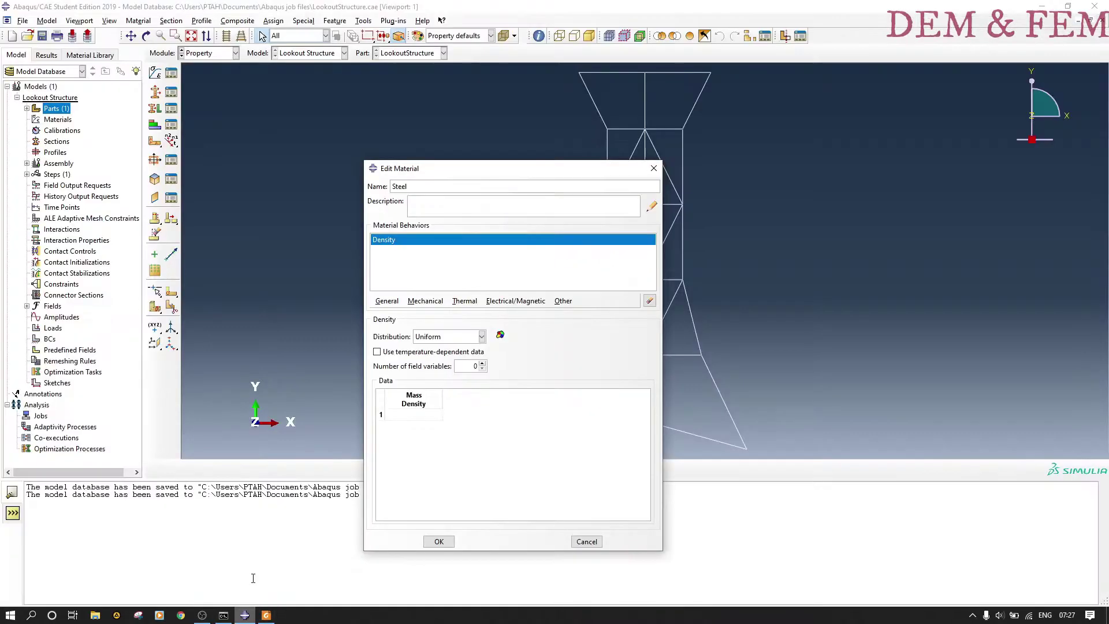
left_click(408, 416)
left_click(423, 303)
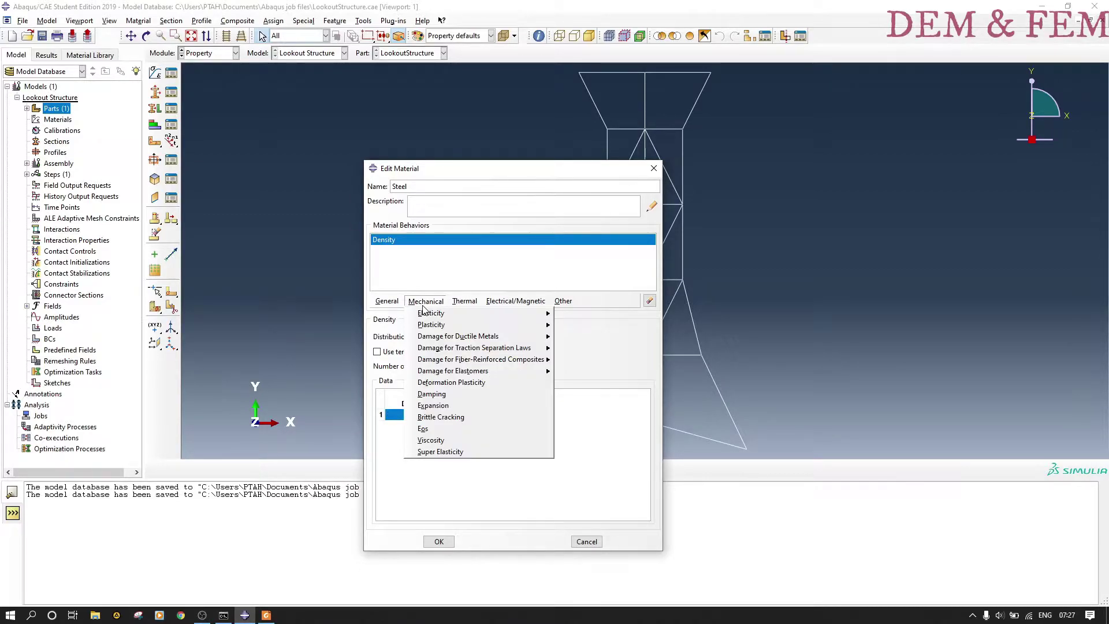
mouse_move(439, 313)
left_click(583, 315)
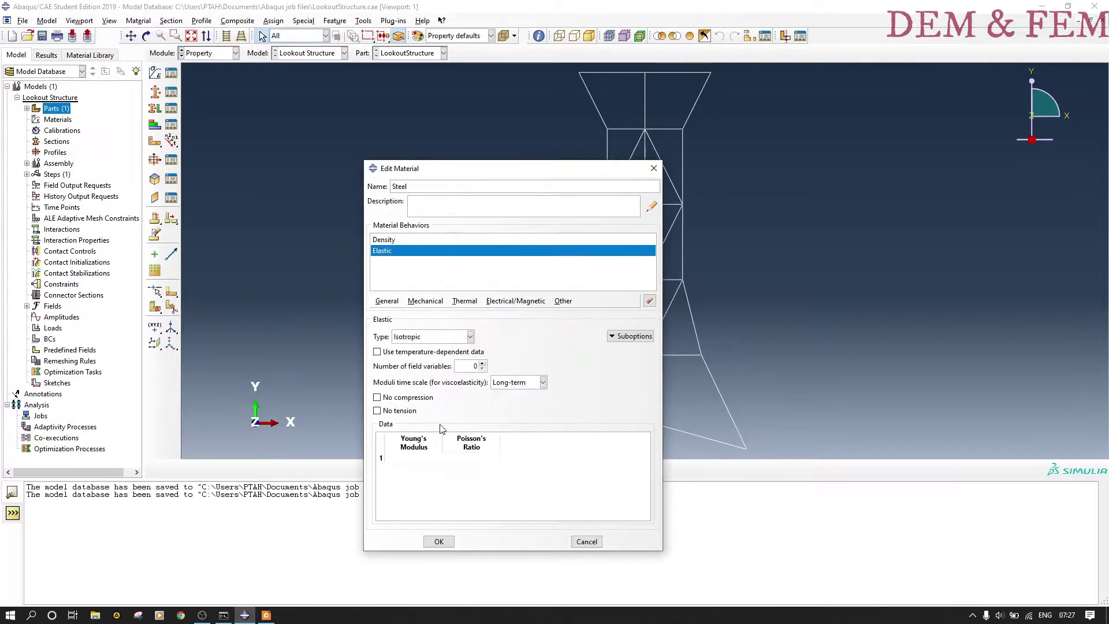
left_click(408, 456)
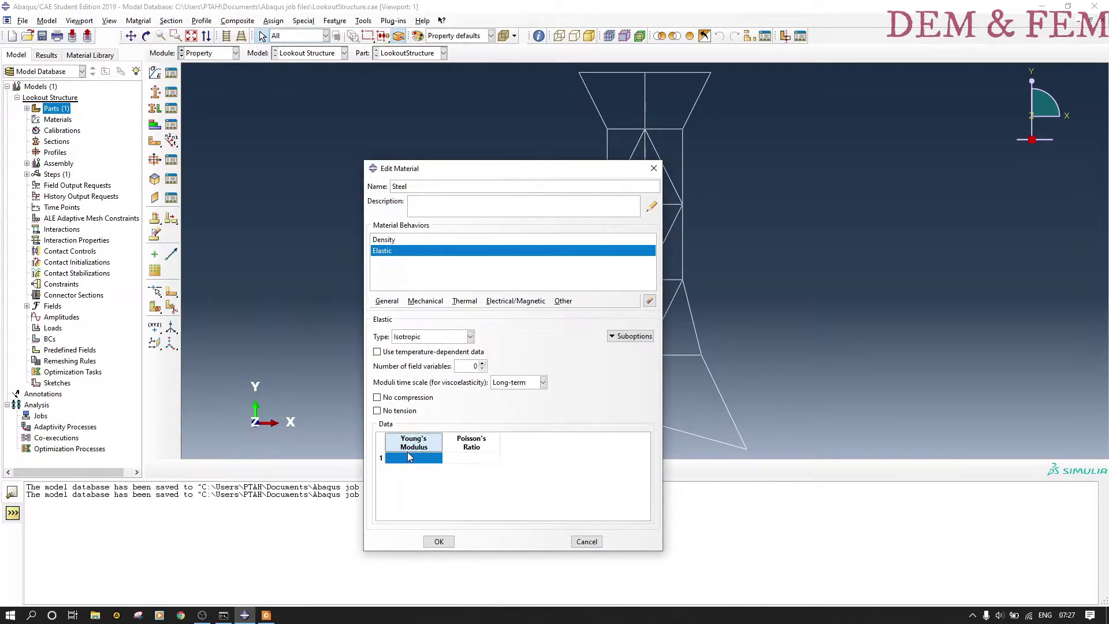
left_click(399, 458)
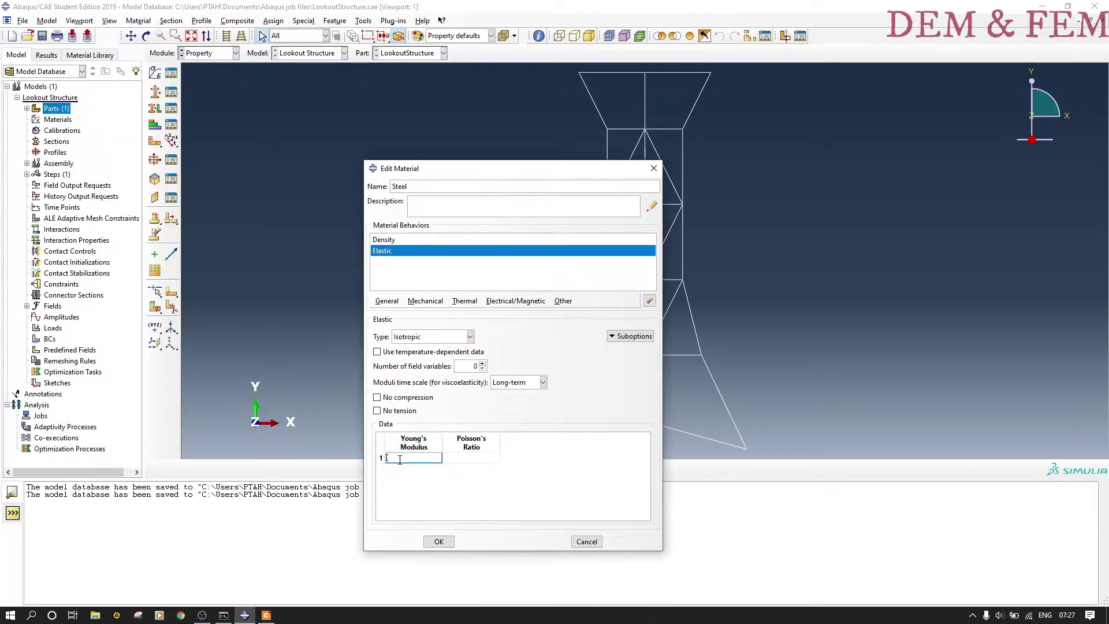
type("2000")
type("9")
left_click(477, 459)
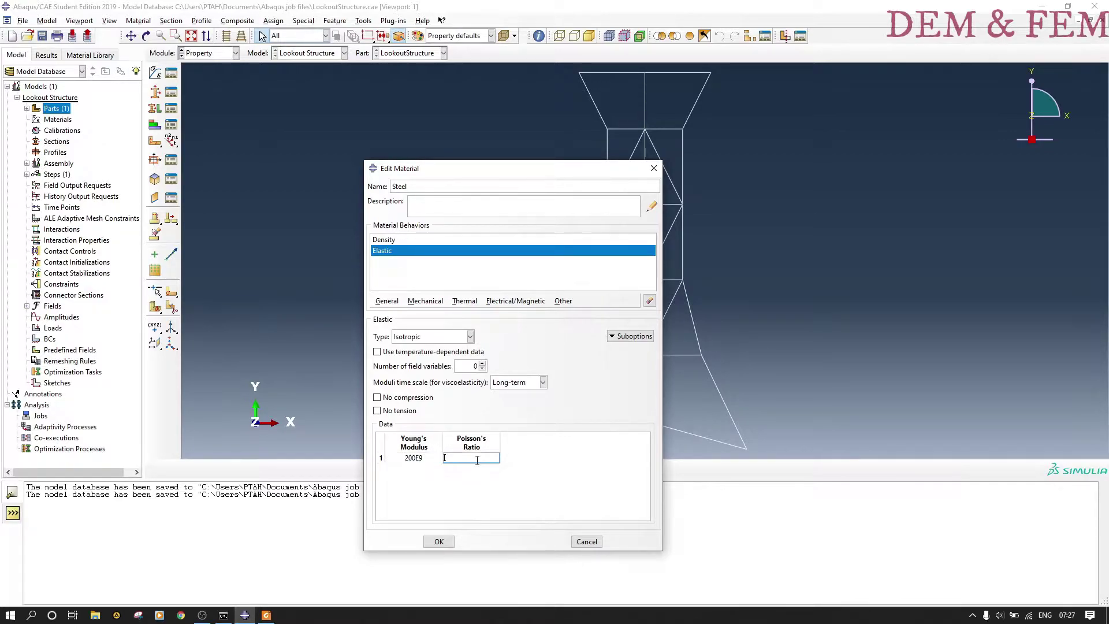
type("0.3")
left_click(436, 542)
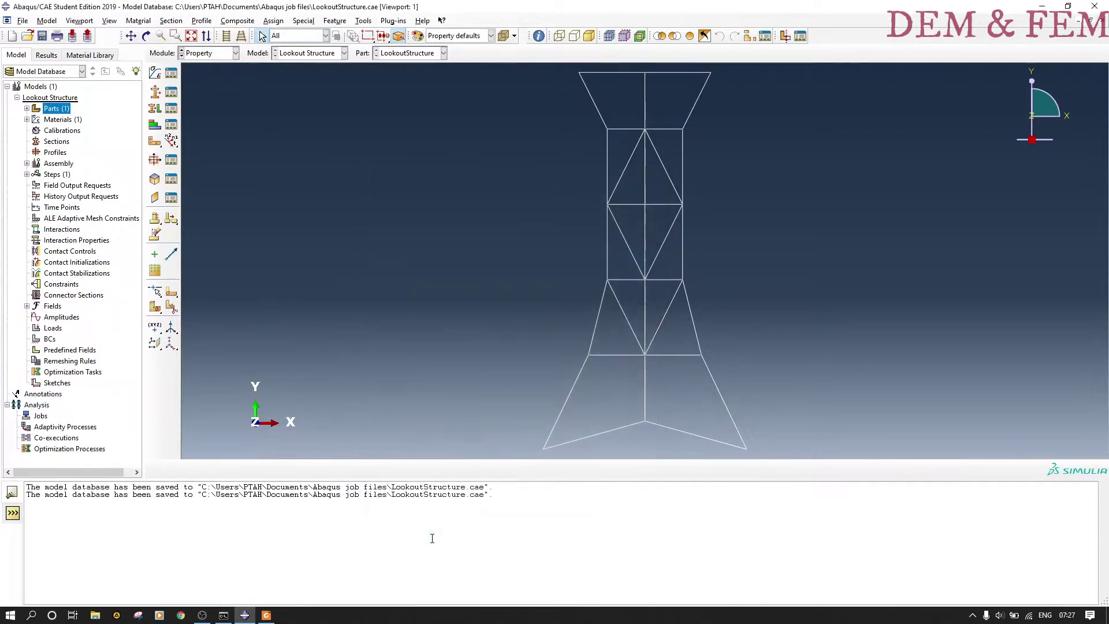
- Create a beam section named Circular and set its Poisson's ratio to 0.3
left_click(155, 94)
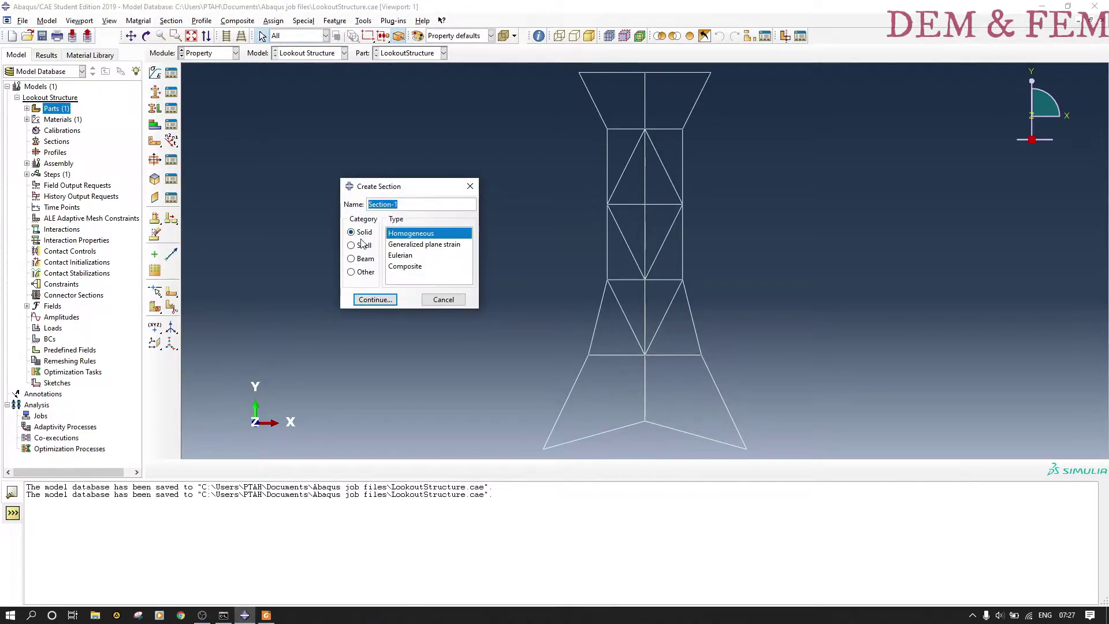
left_click(369, 258)
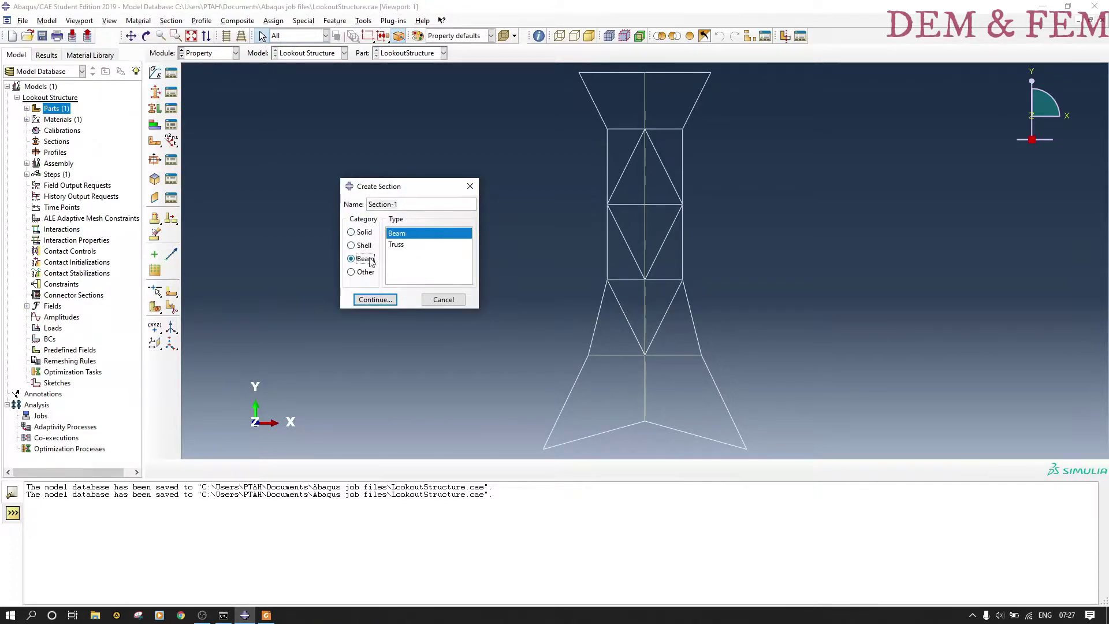
left_click(410, 205)
key("BackSpace")
key("BackSpace")
key("BackSpace")
key("BackSpace")
key("BackSpace")
key("BackSpace")
key("BackSpace")
key("BackSpace")
type("Circl")
key("BackSpace")
left_click(375, 298)
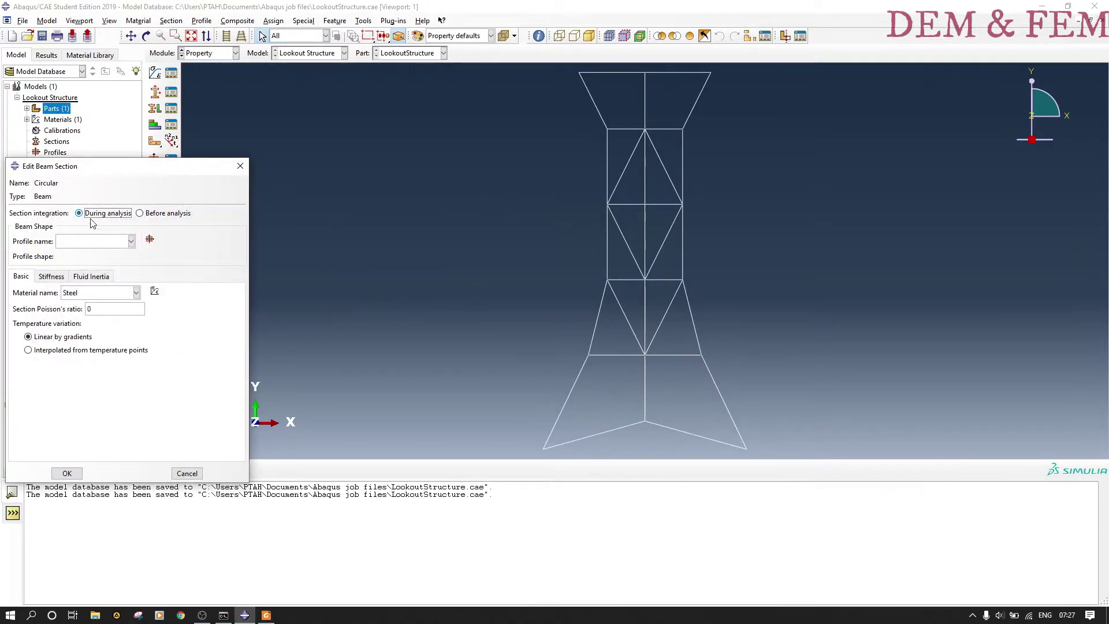
left_click(98, 309)
- Create a circular beam profile named Circular with radius 0.005, after checking the 10 mm diameter
left_click(150, 239)
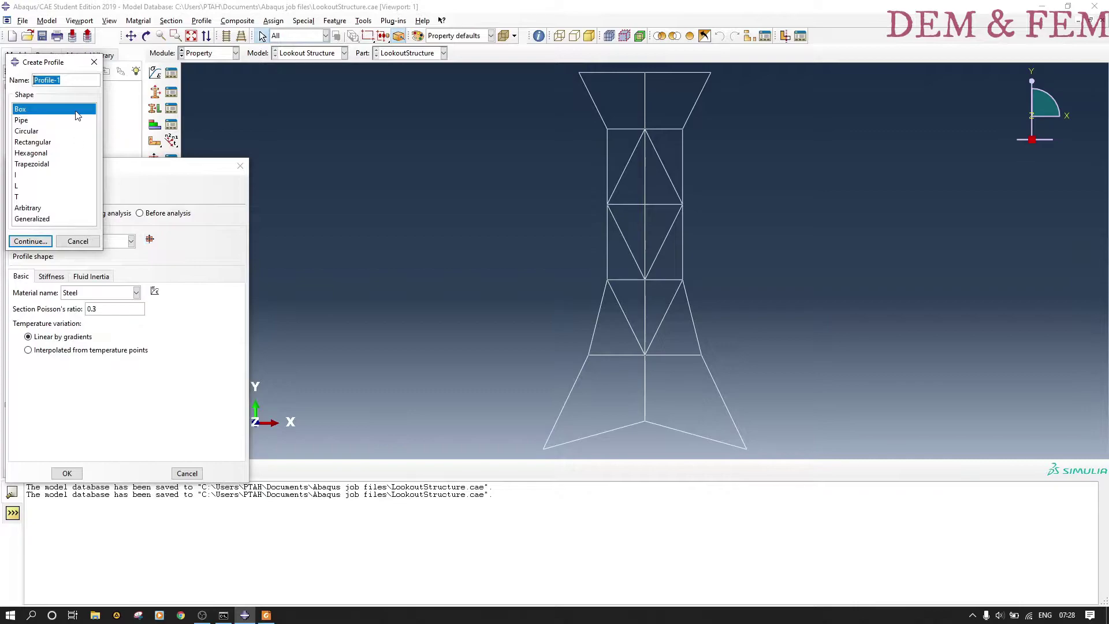
left_click(17, 132)
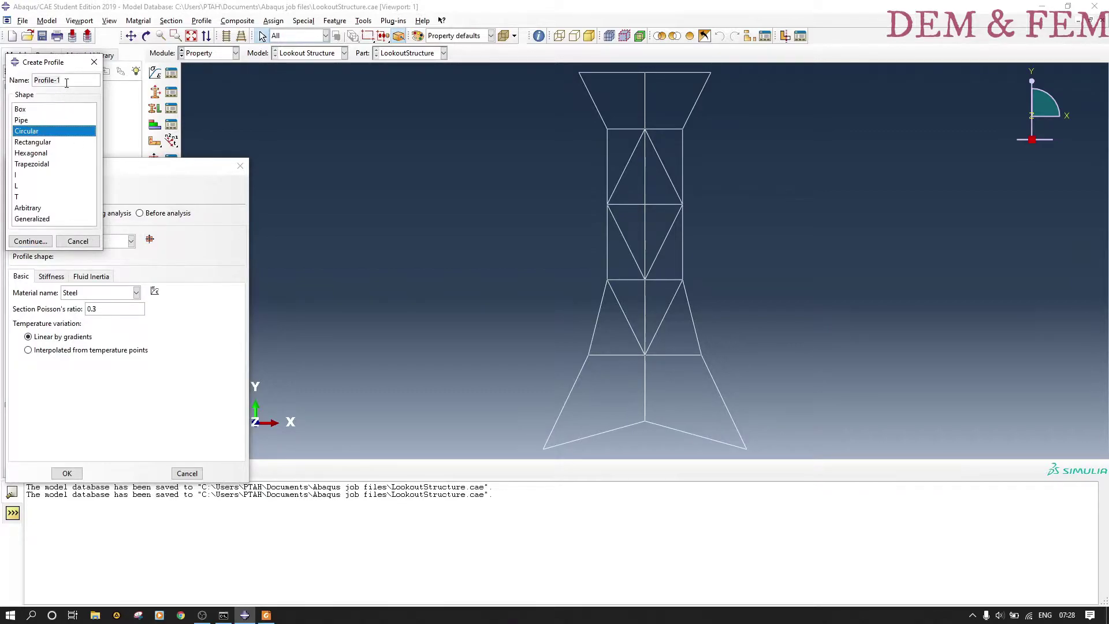
left_click(67, 81)
key("BackSpace")
key("BackSpace")
key("BackSpace")
key("BackSpace")
key("BackSpace")
key("BackSpace")
key("BackSpace")
key("BackSpace")
type("Circular")
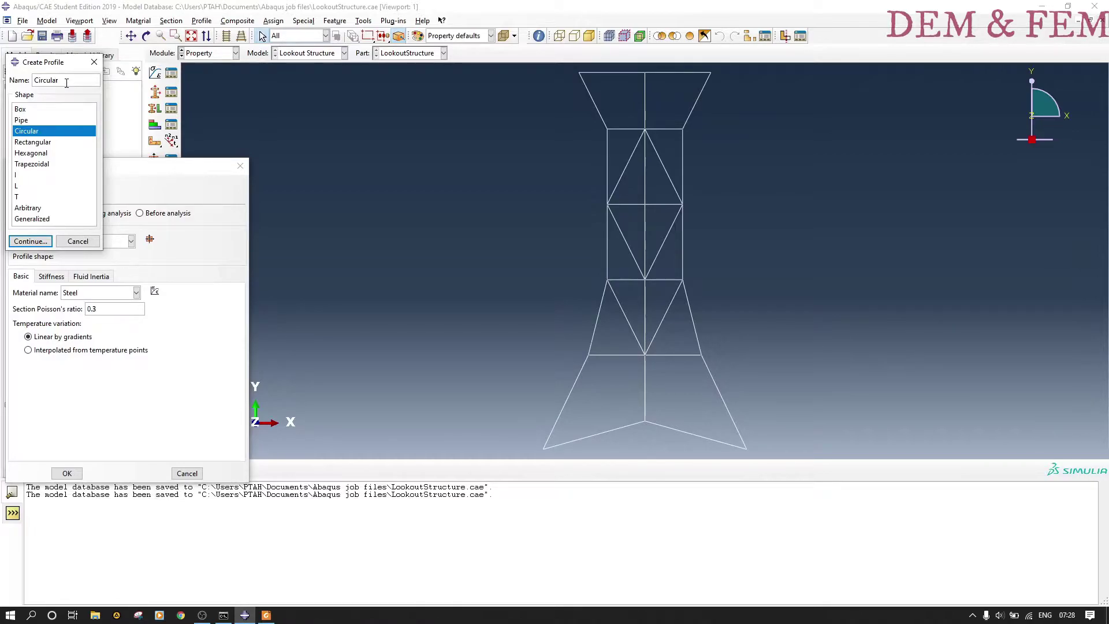
left_click(34, 241)
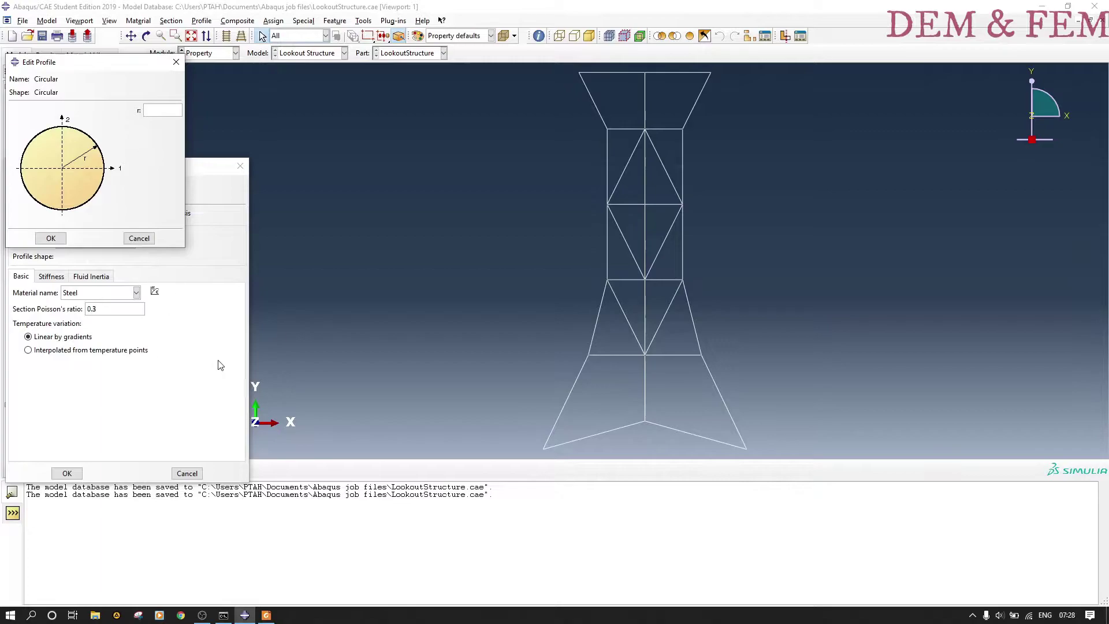
key("alt+Tab")
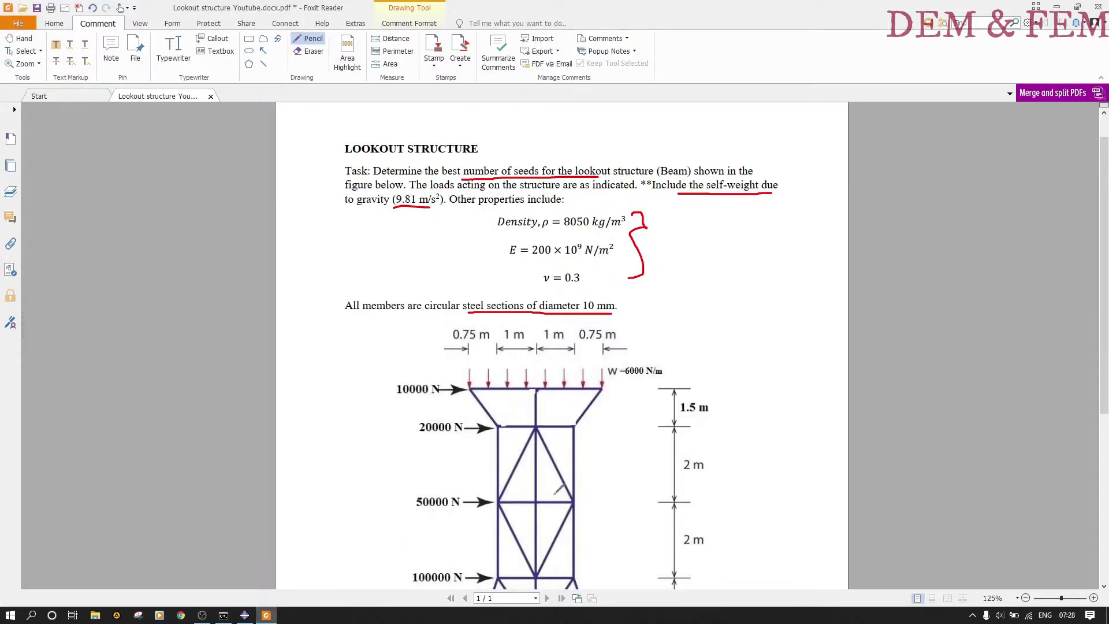
mouse_move(601, 293)
left_mouse_down()
mouse_move(579, 303)
mouse_move(604, 315)
mouse_move(613, 295)
left_mouse_up()
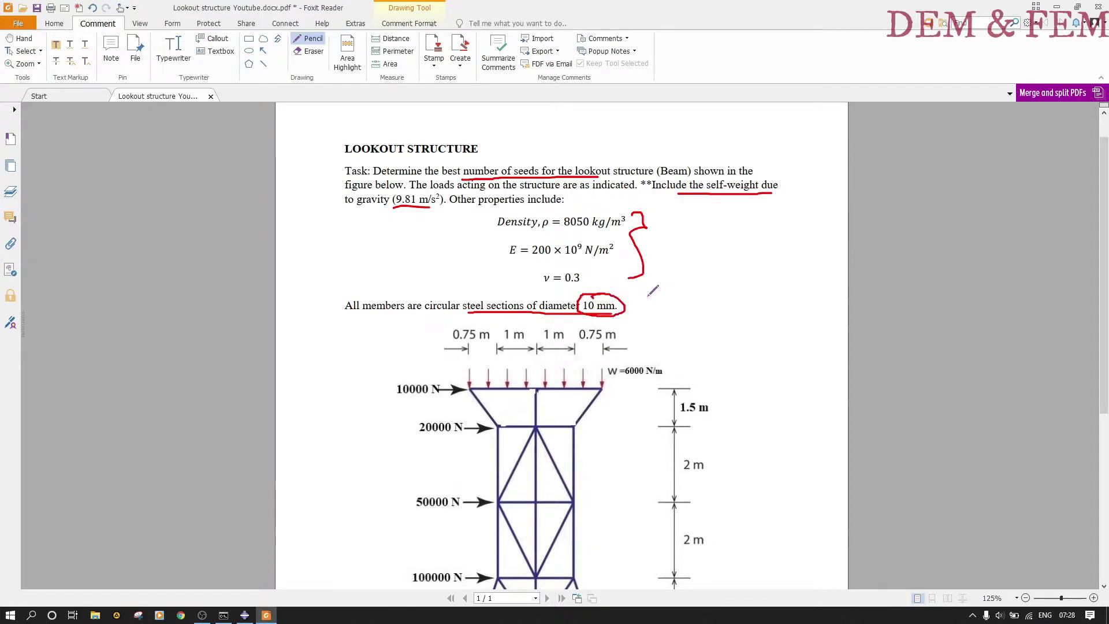
key("alt+Tab")
left_click(152, 113)
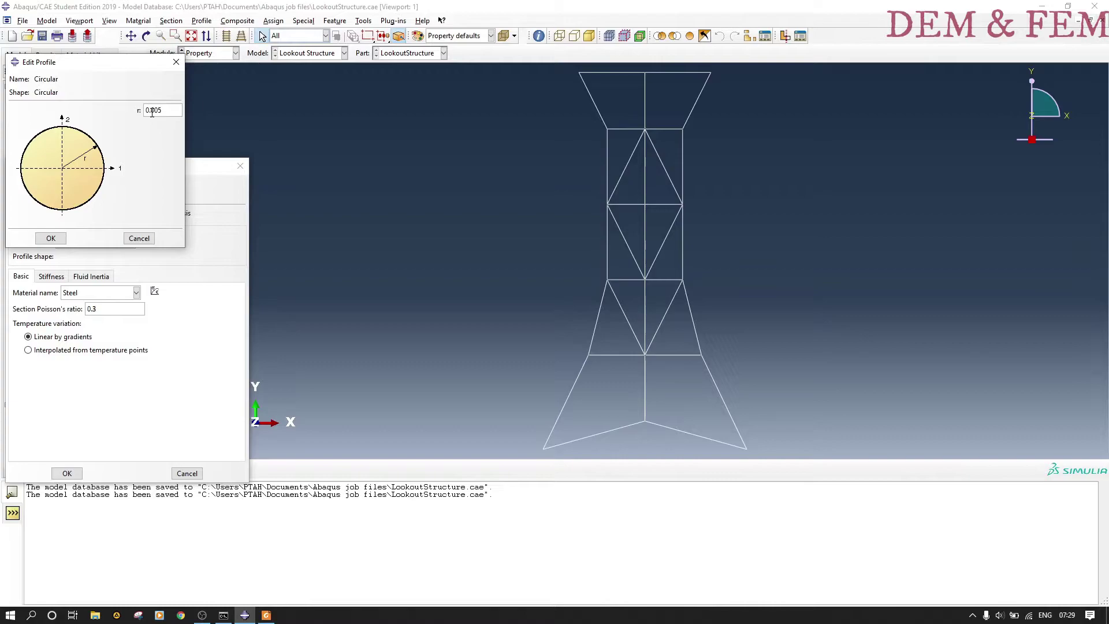
left_click(51, 238)
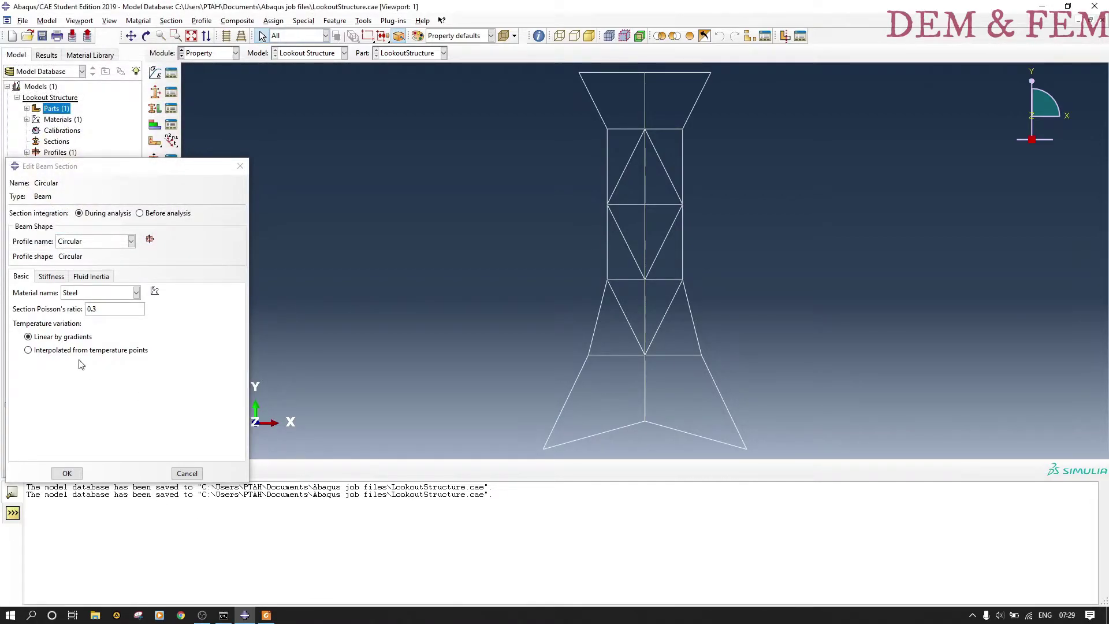
- Save the Circular section and database, then assign the section to every tower member
left_click(67, 473)
key("ctrl+s")
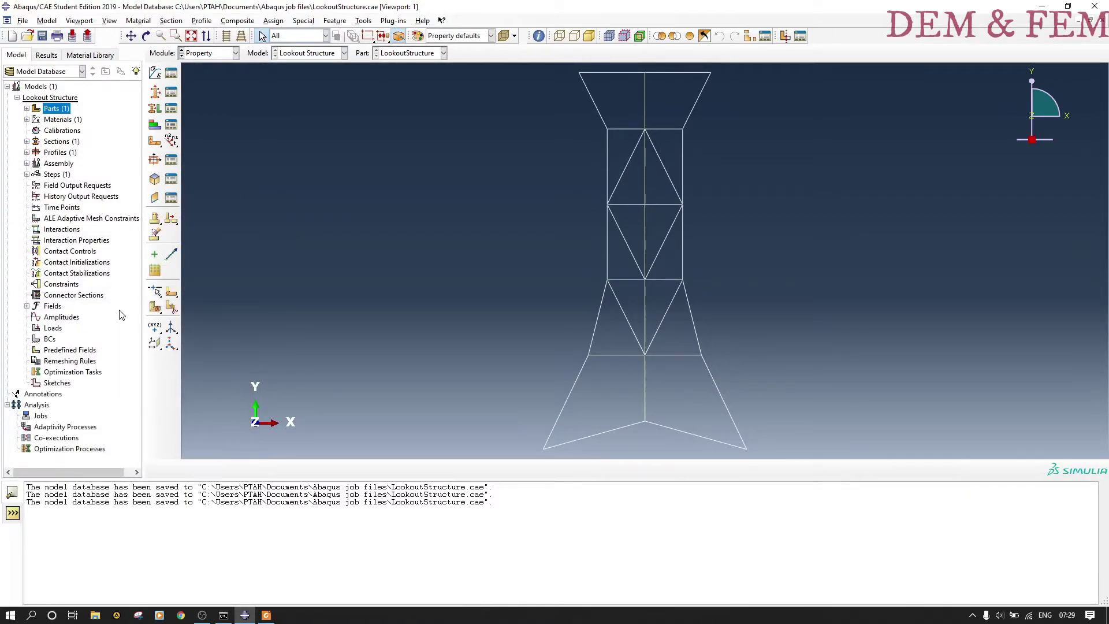
left_click(155, 110)
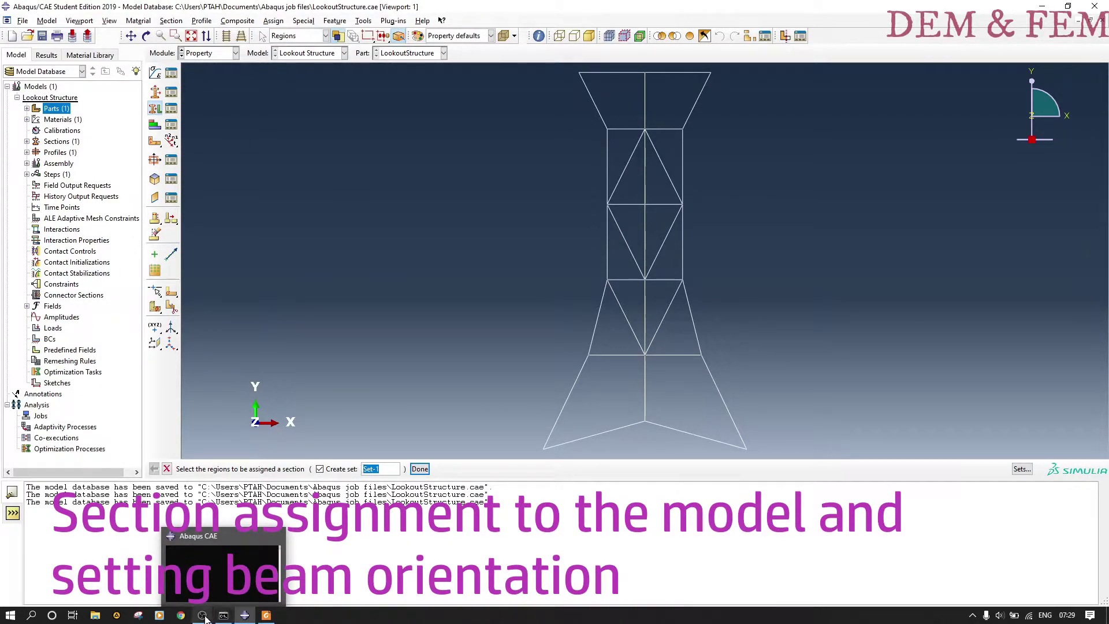
left_click(224, 615)
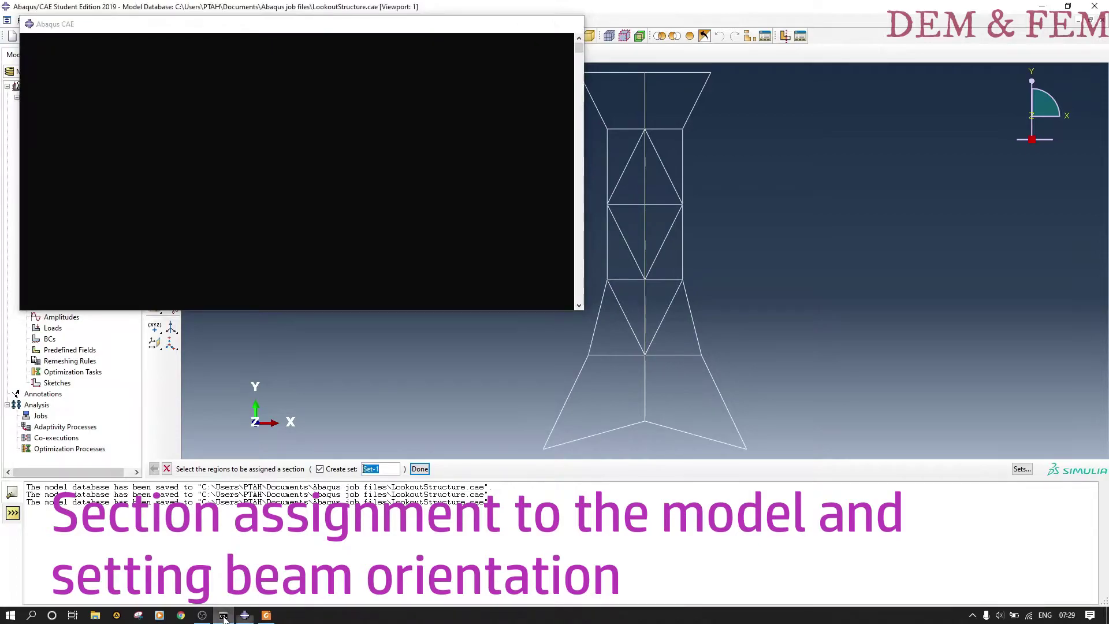
left_click(202, 616)
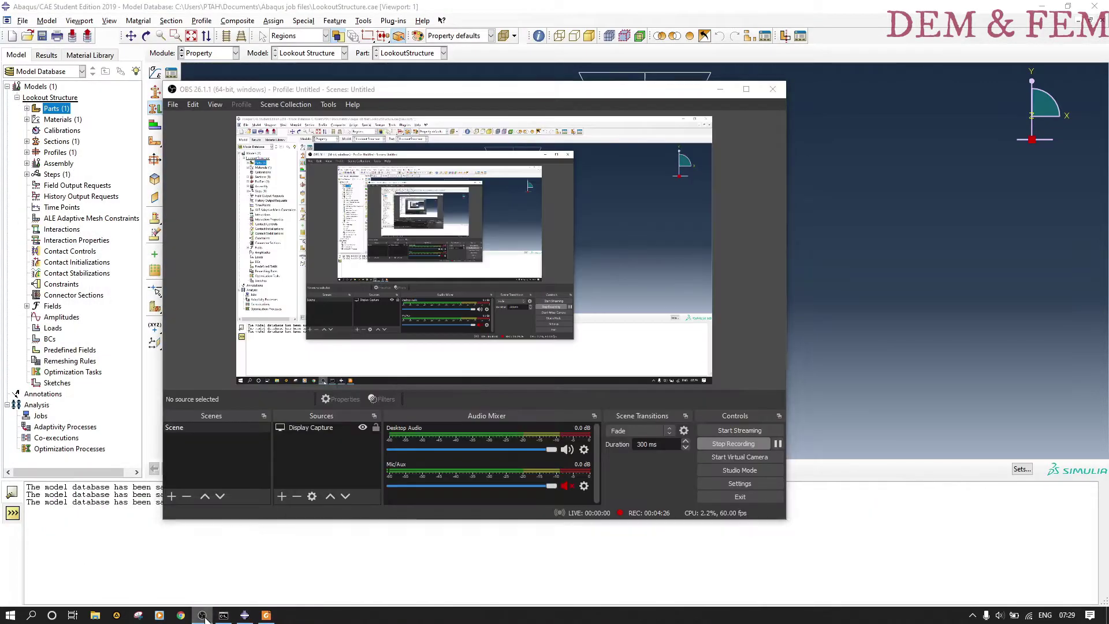
left_click(202, 615)
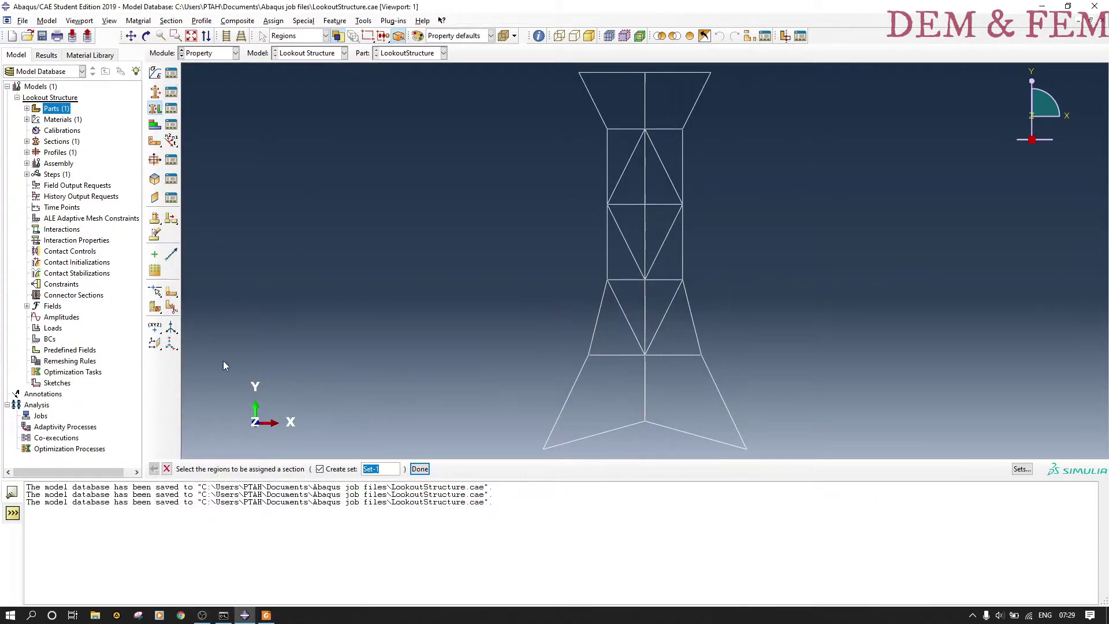
left_click_drag(563, 71, 744, 446)
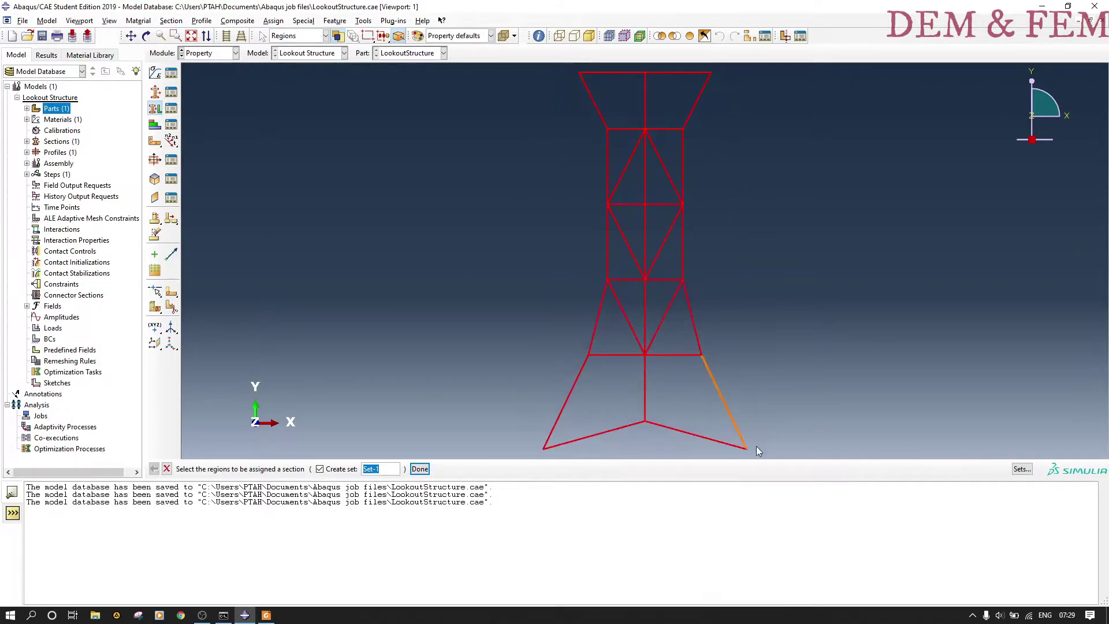
left_click(428, 472)
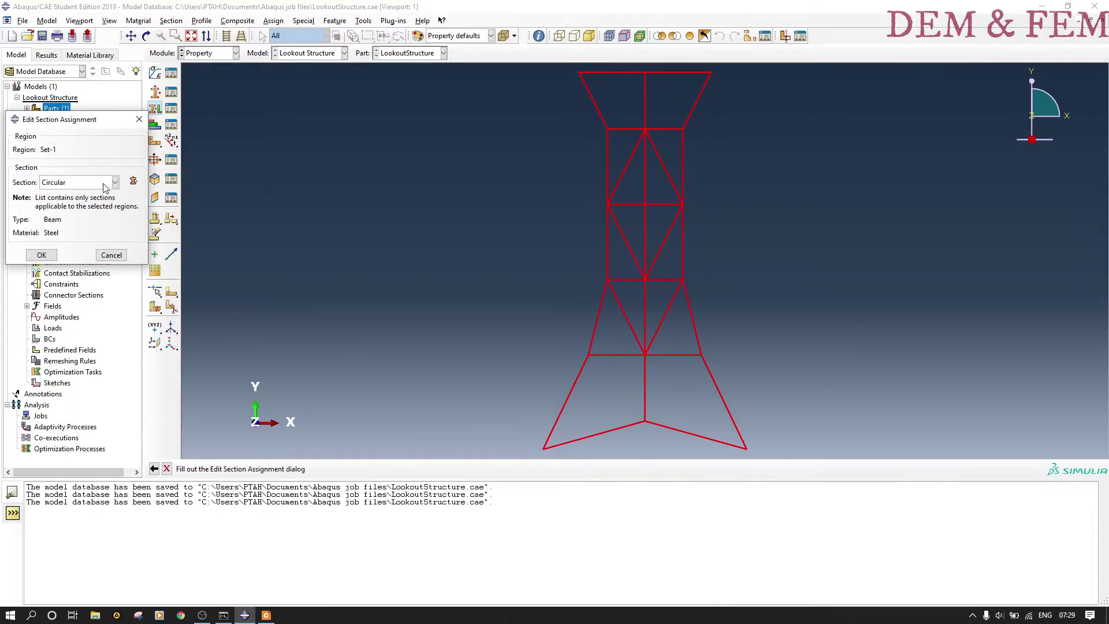
left_click(42, 255)
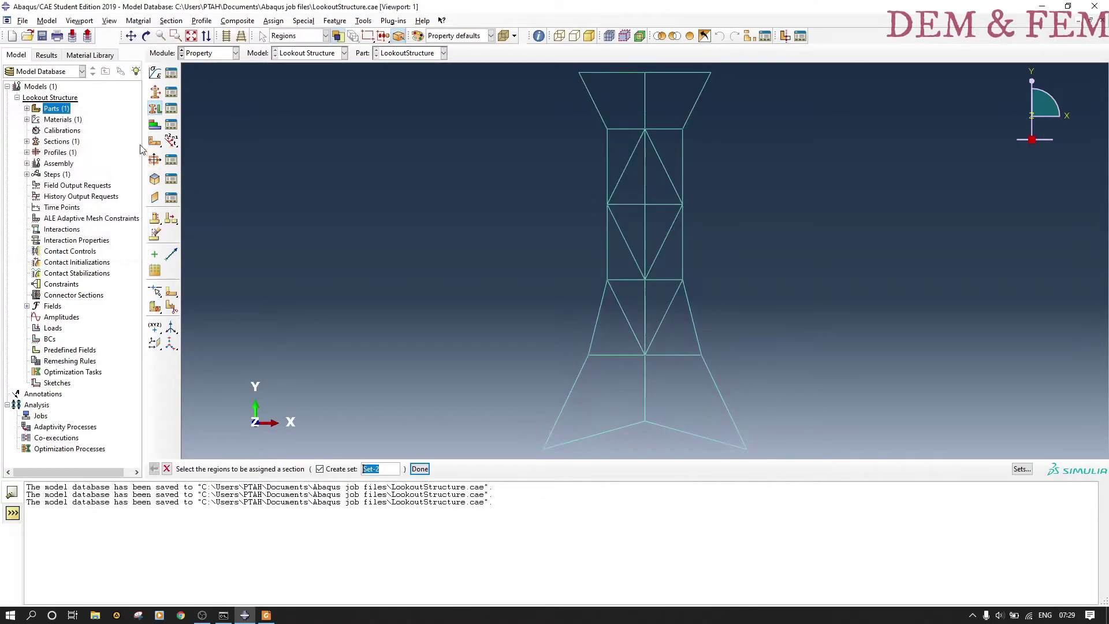
- Assign all tower members a beam orientation with n1 direction 0.0, 0.0, -1.0
left_click(172, 140)
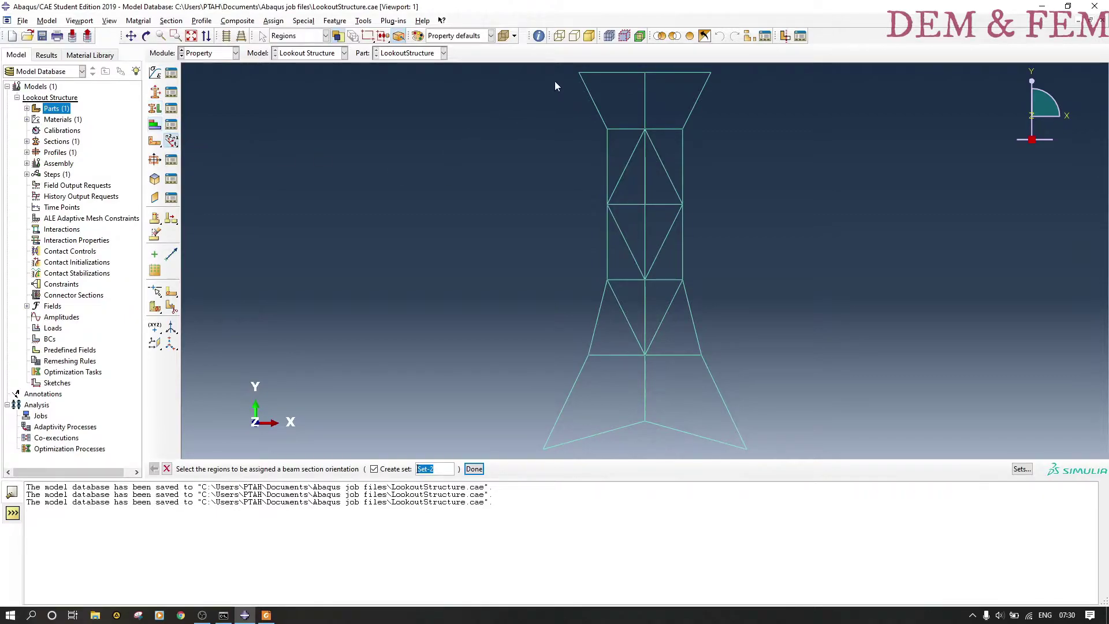
left_click_drag(572, 108, 736, 446)
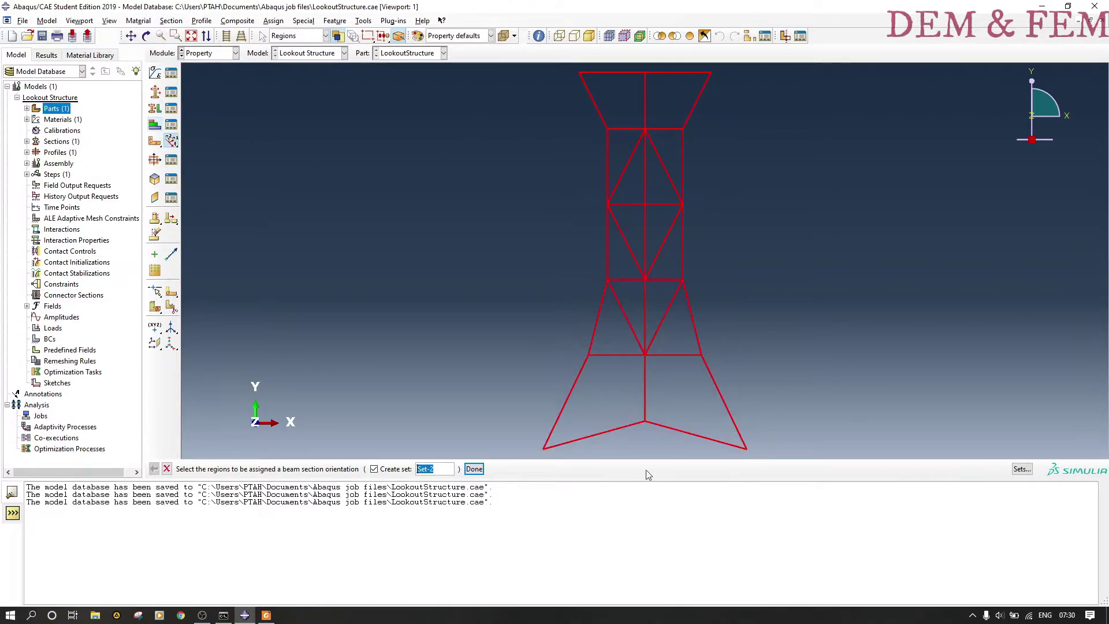
left_click(474, 468)
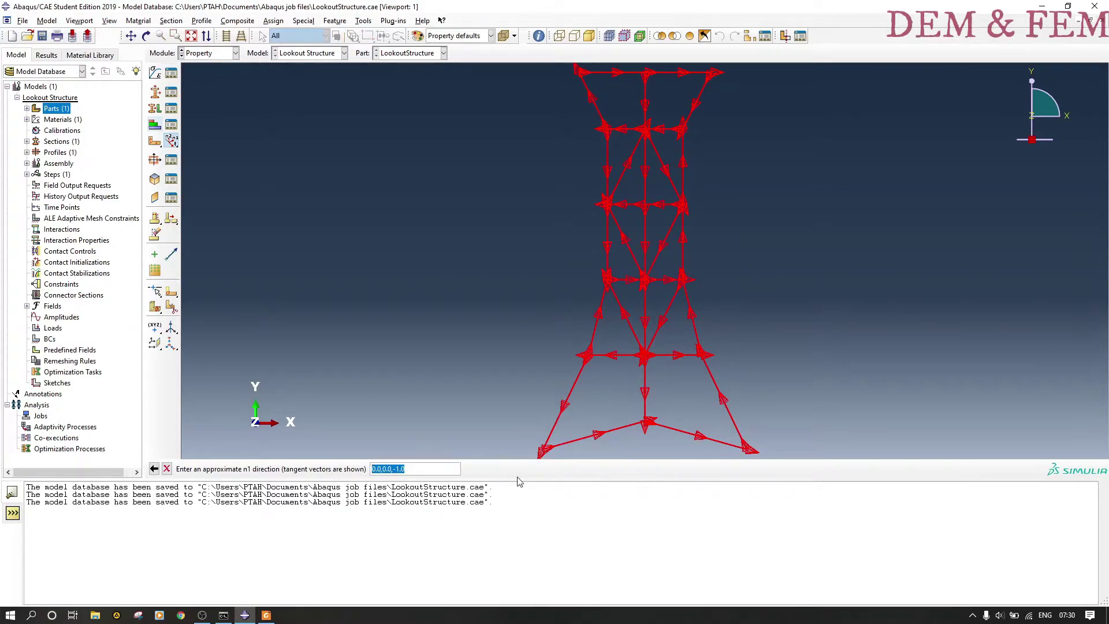
left_click(428, 472)
key("Return")
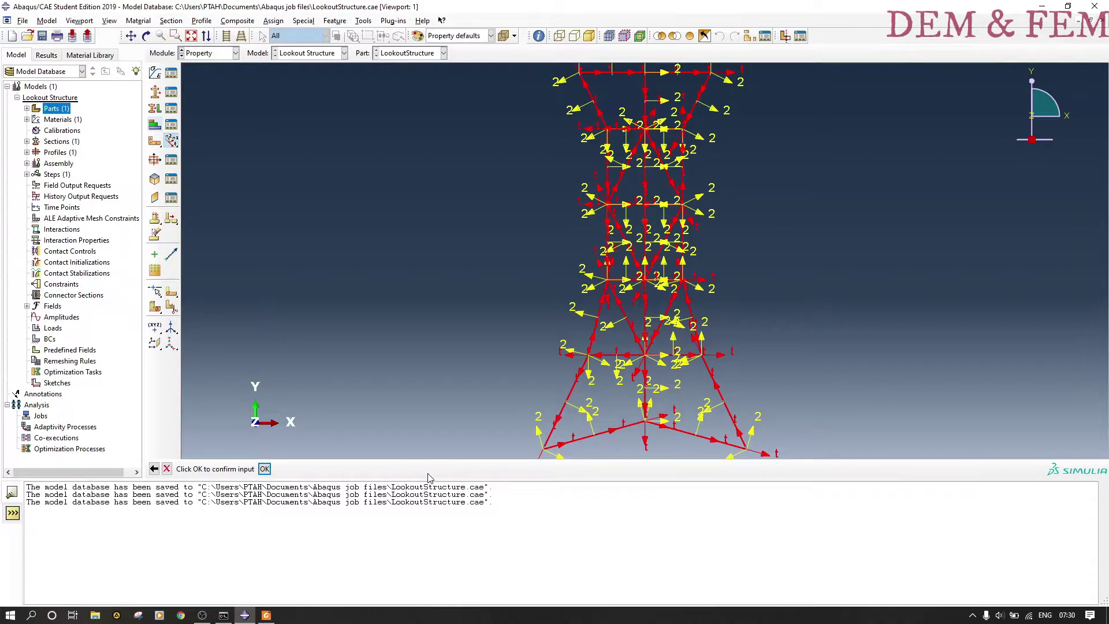
left_click(264, 468)
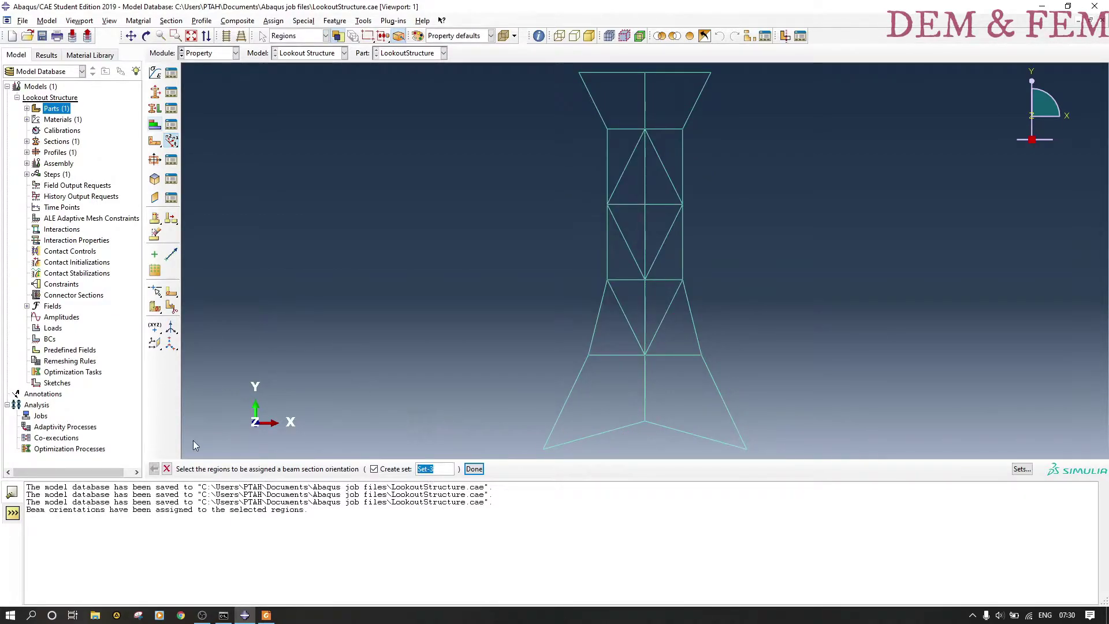
left_click(167, 469)
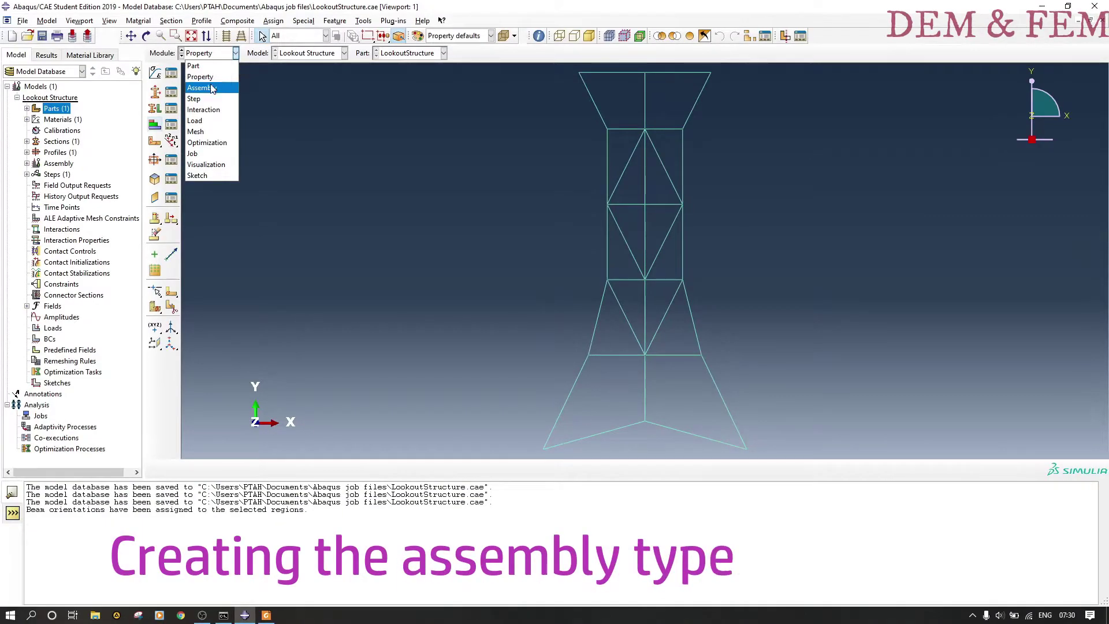
- In the Assembly module, add an independent (mesh-on-instance) instance of LookoutStructure
left_click(199, 88)
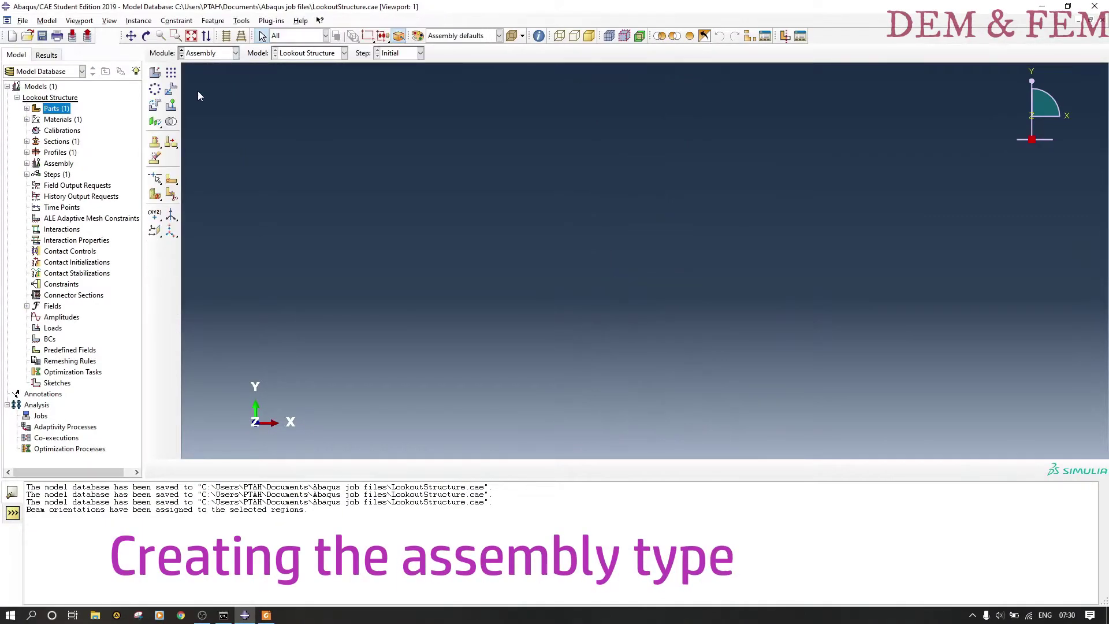
left_click(155, 73)
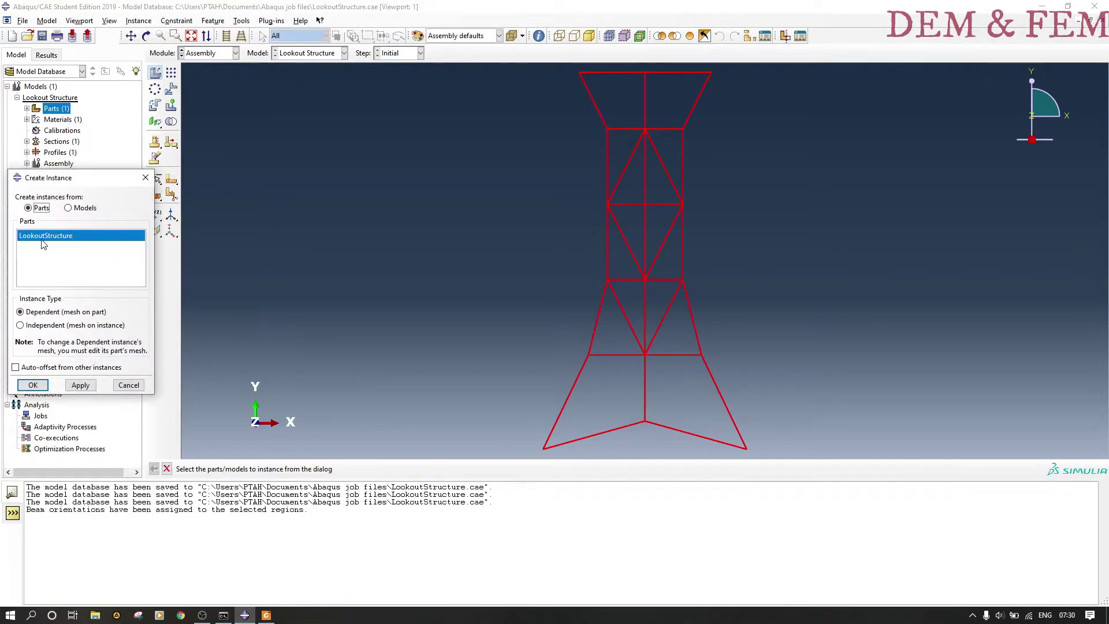
left_click(66, 325)
left_click(33, 386)
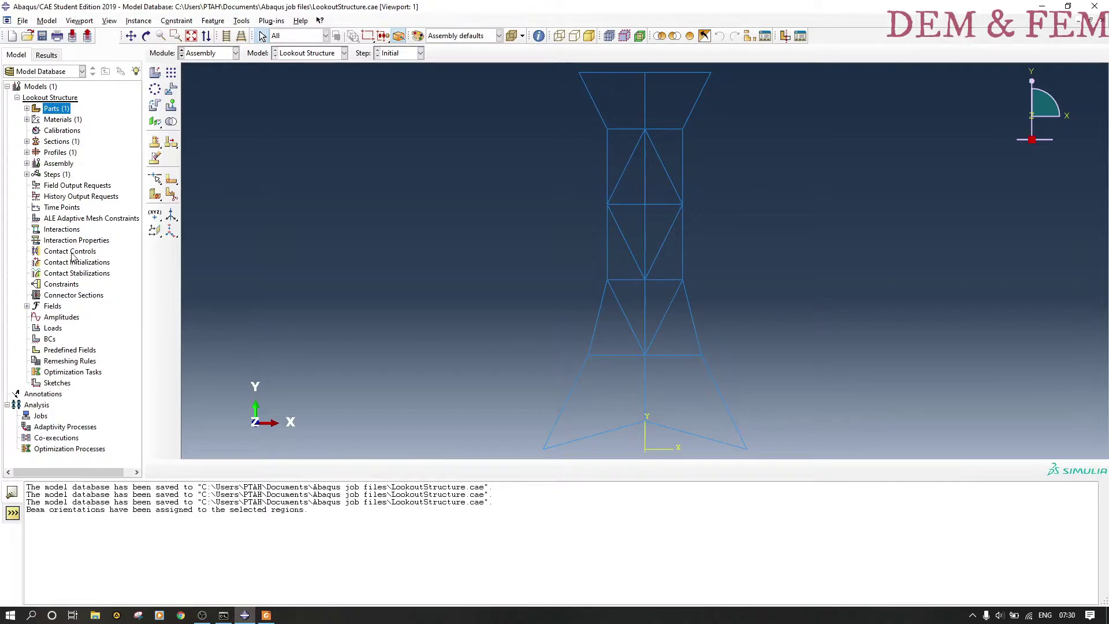
double_click(74, 186)
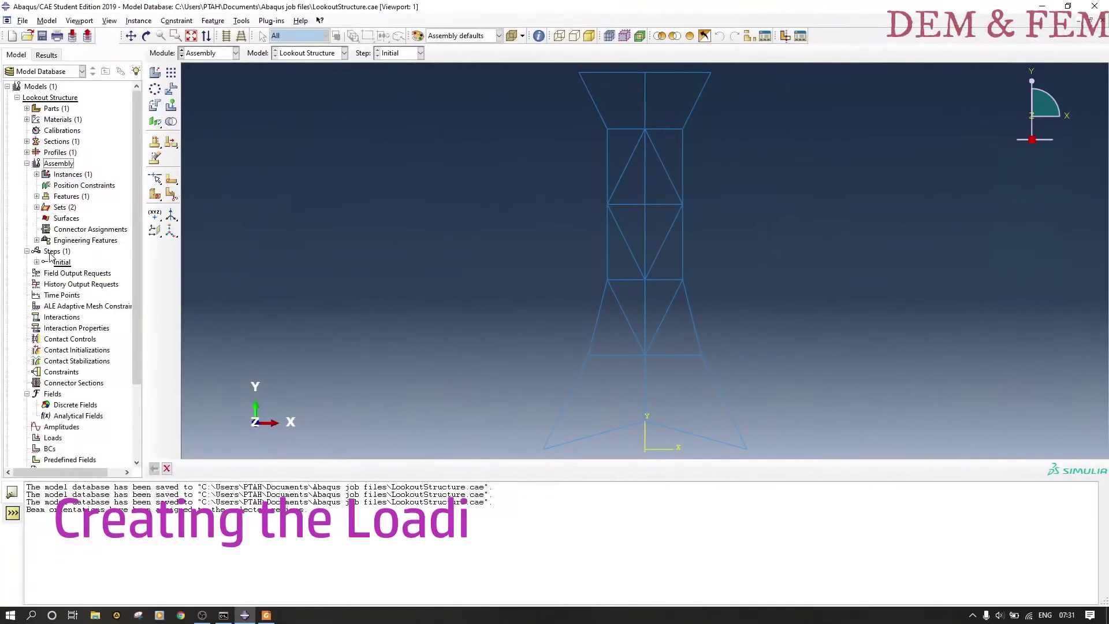
- Create a Static, General step named LoadingStep after Initial
left_click(51, 252)
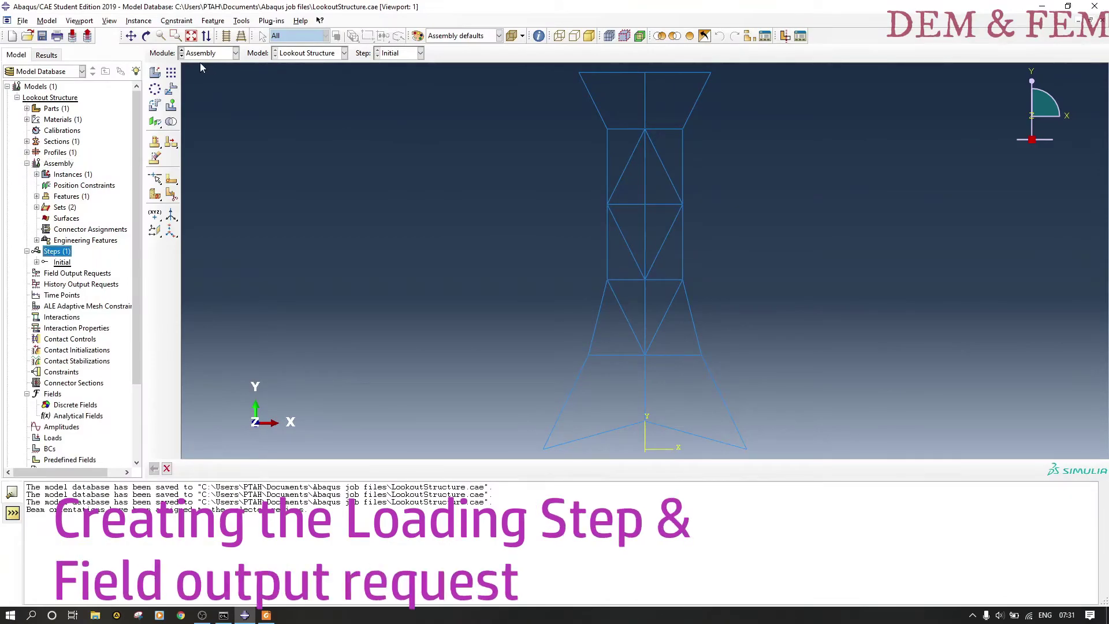
left_click(219, 53)
left_click(196, 99)
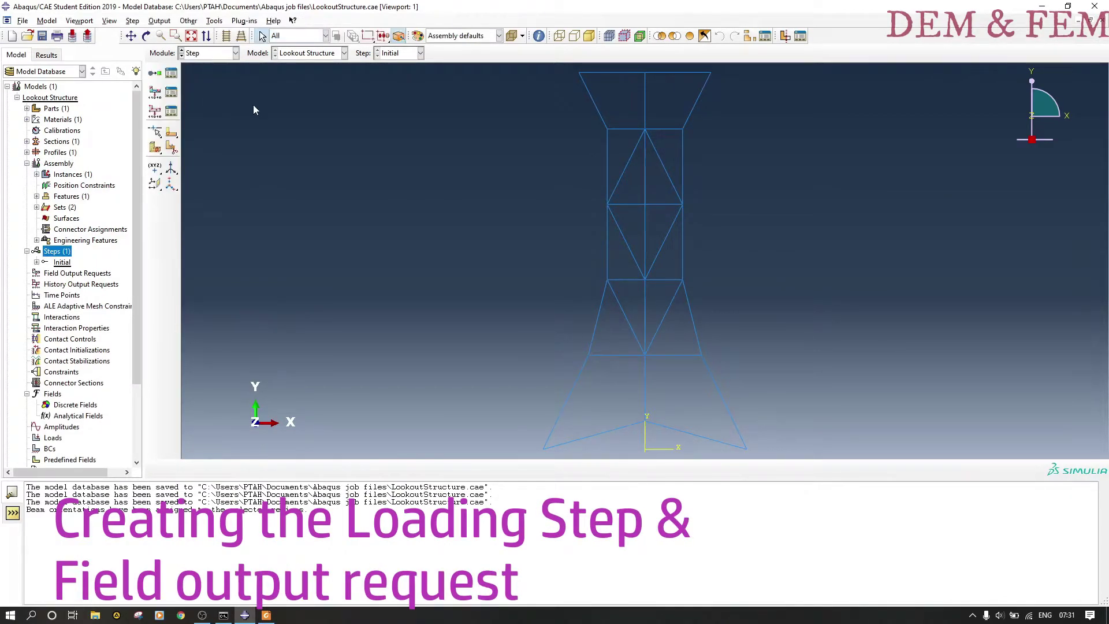
left_click(154, 73)
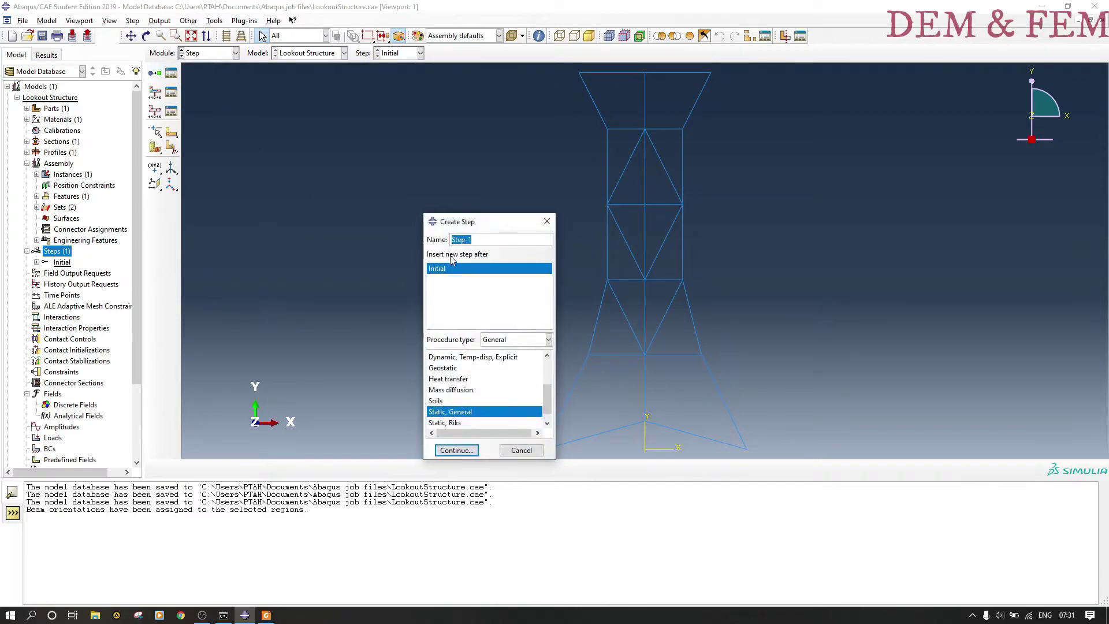
type("Loading")
left_click(510, 341)
left_click(511, 341)
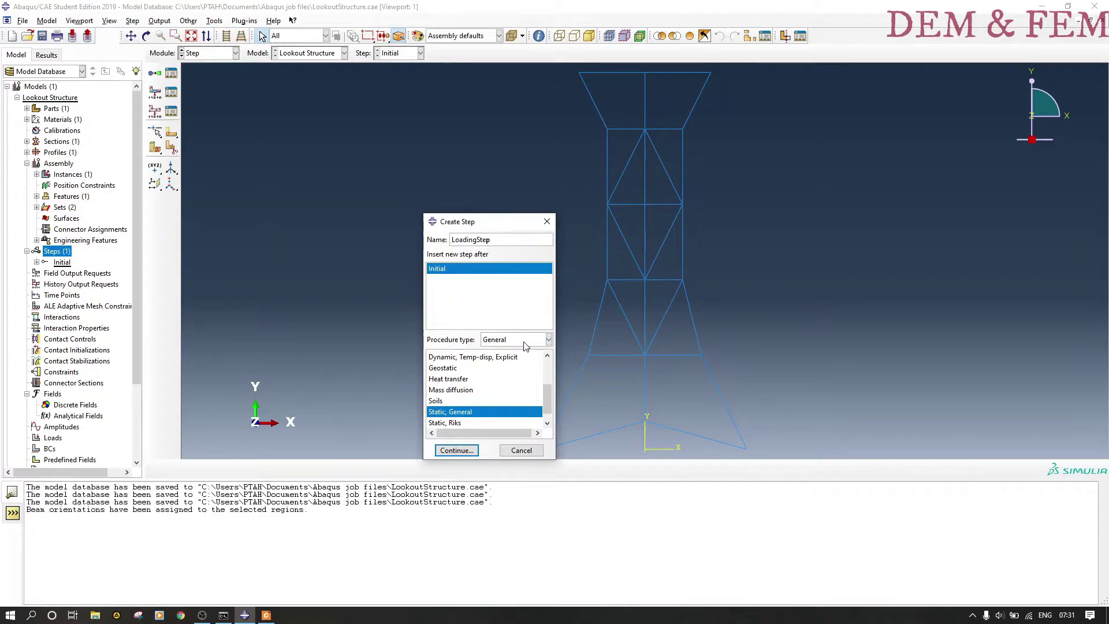
left_click(457, 449)
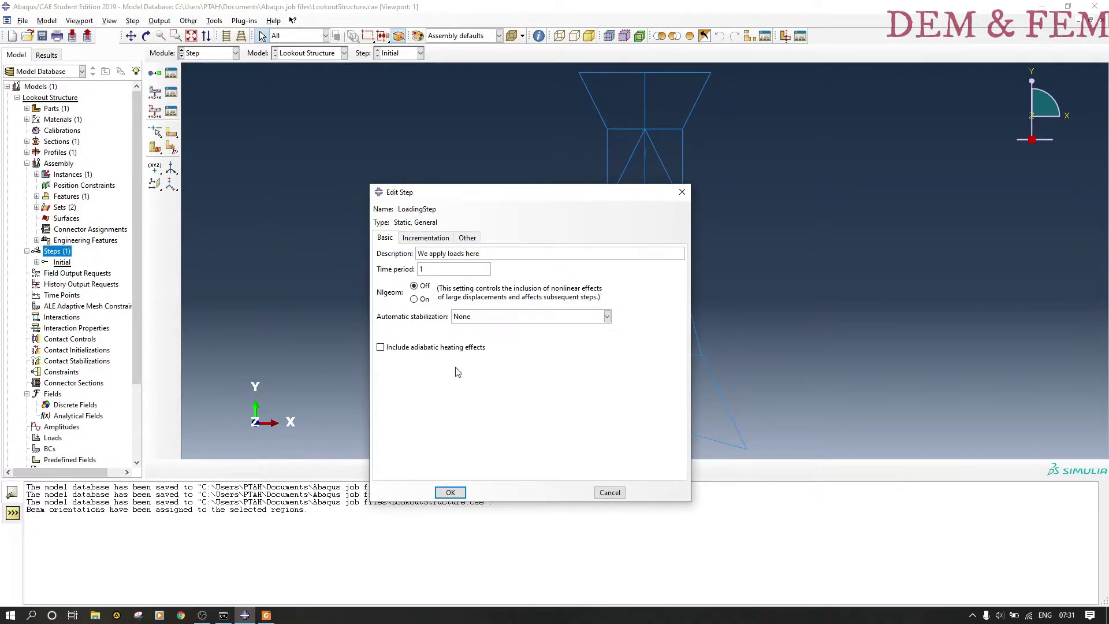
left_click(451, 493)
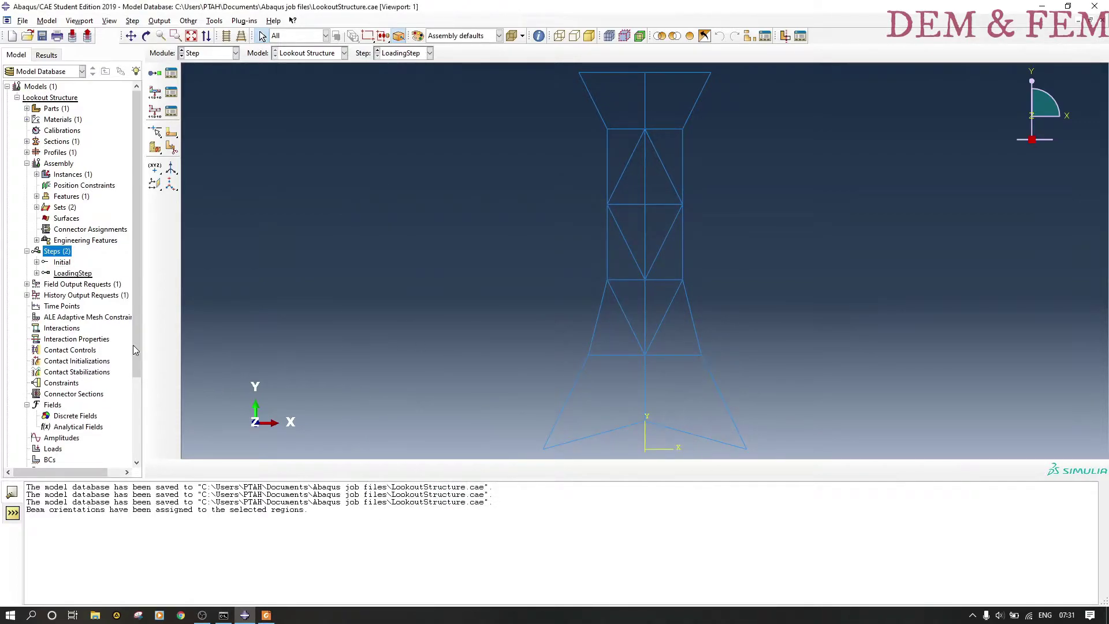
- Limit F-Output-1 to stresses and displacements (S, U), then save the model
left_click(26, 283)
left_click(57, 295)
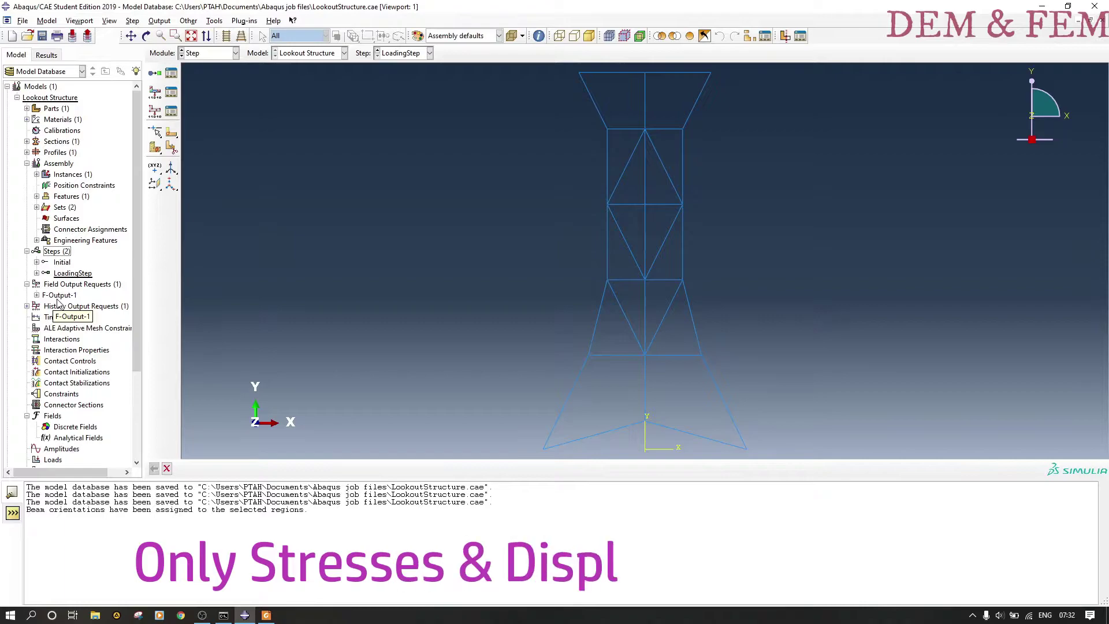
right_click(58, 300)
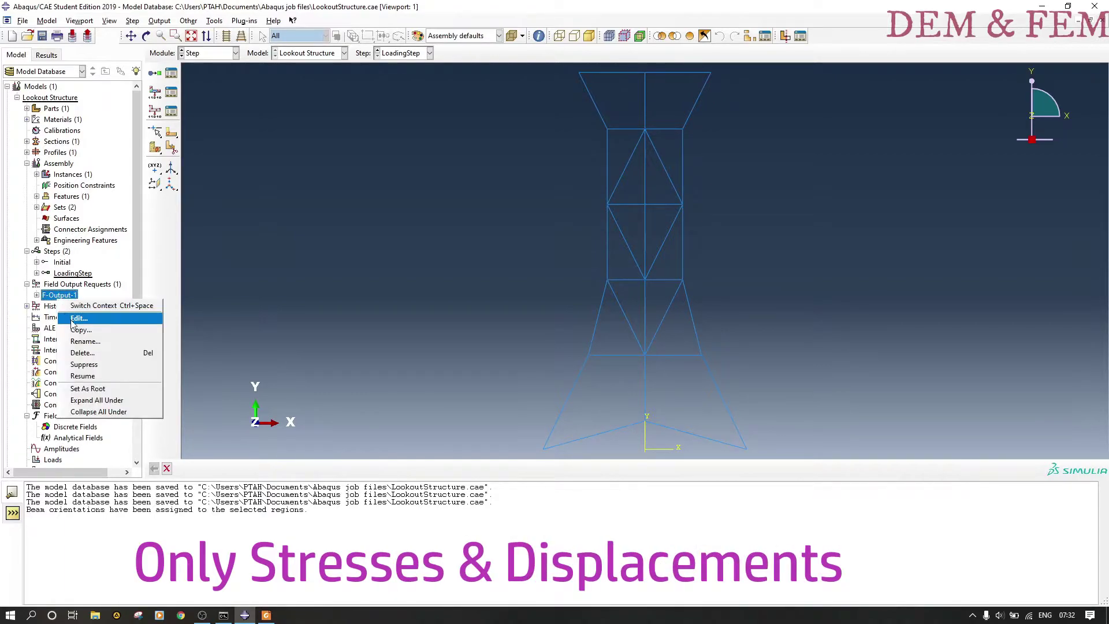
left_click(71, 319)
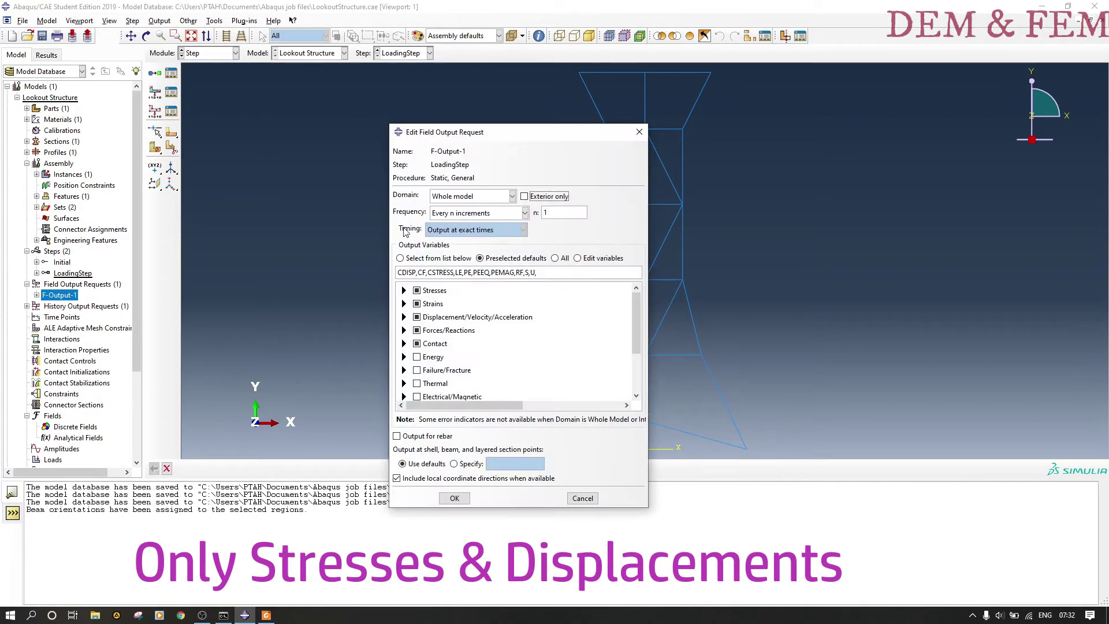
left_click(417, 304)
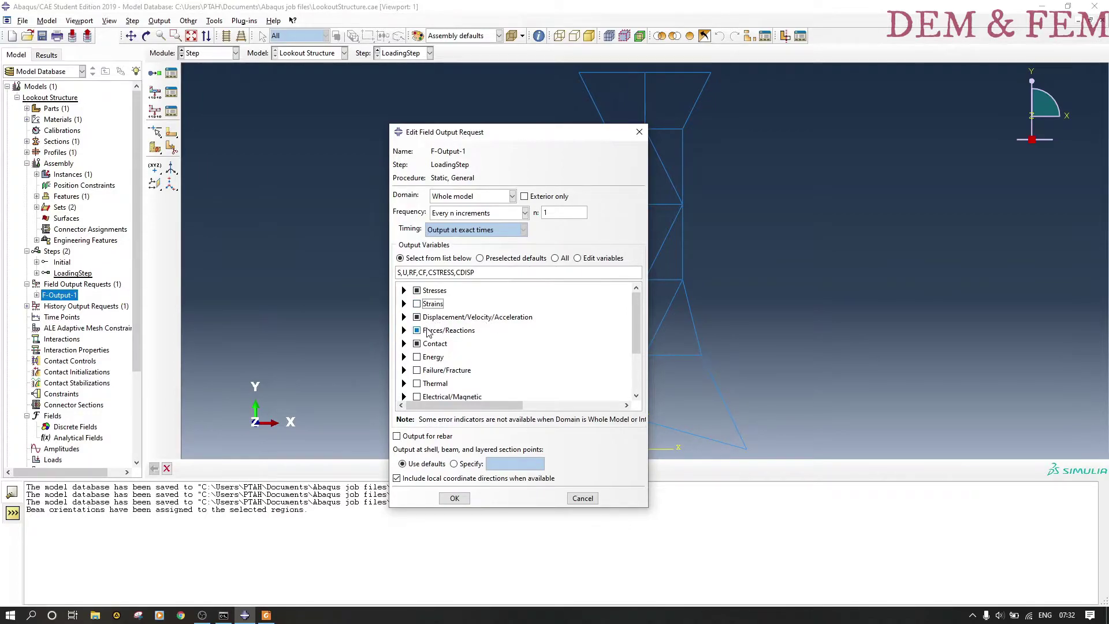
left_click(417, 331)
left_click(417, 344)
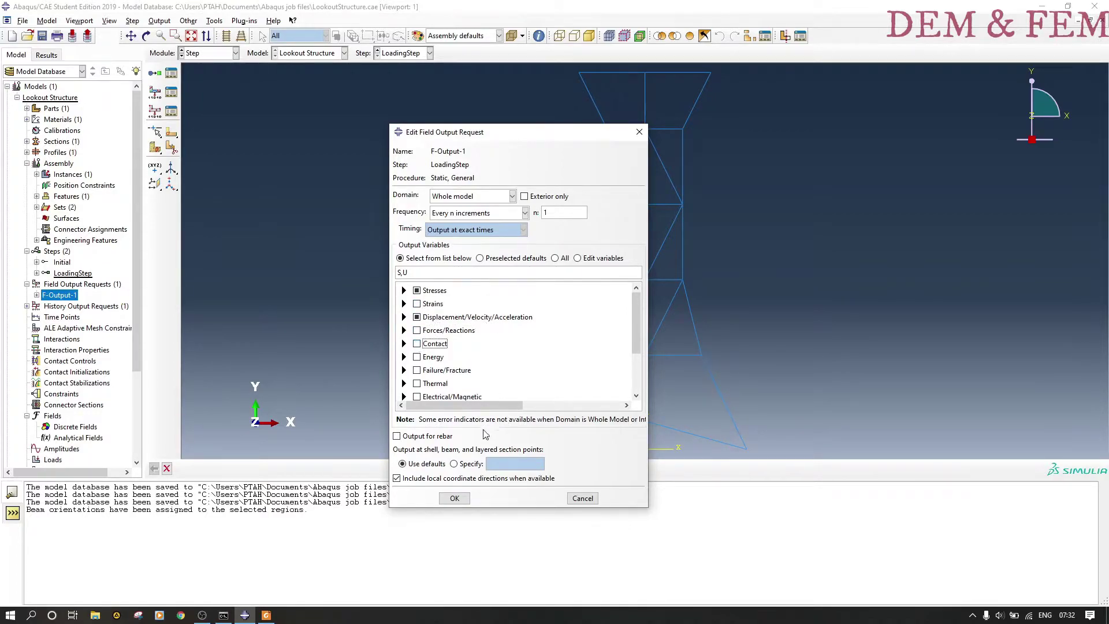
left_click(454, 498)
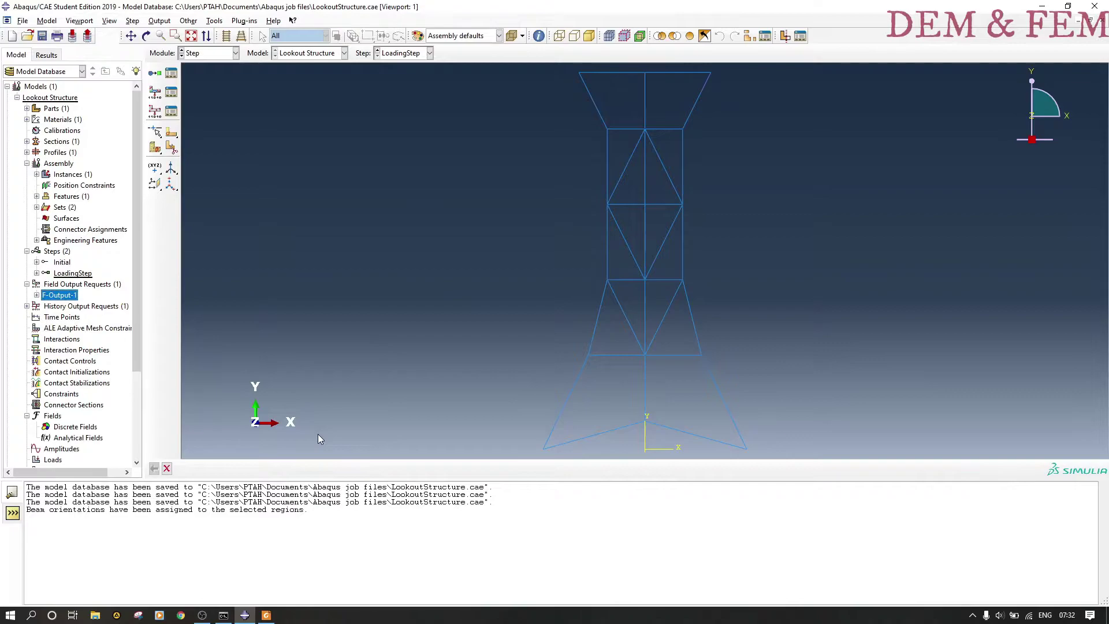
key("ctrl+s")
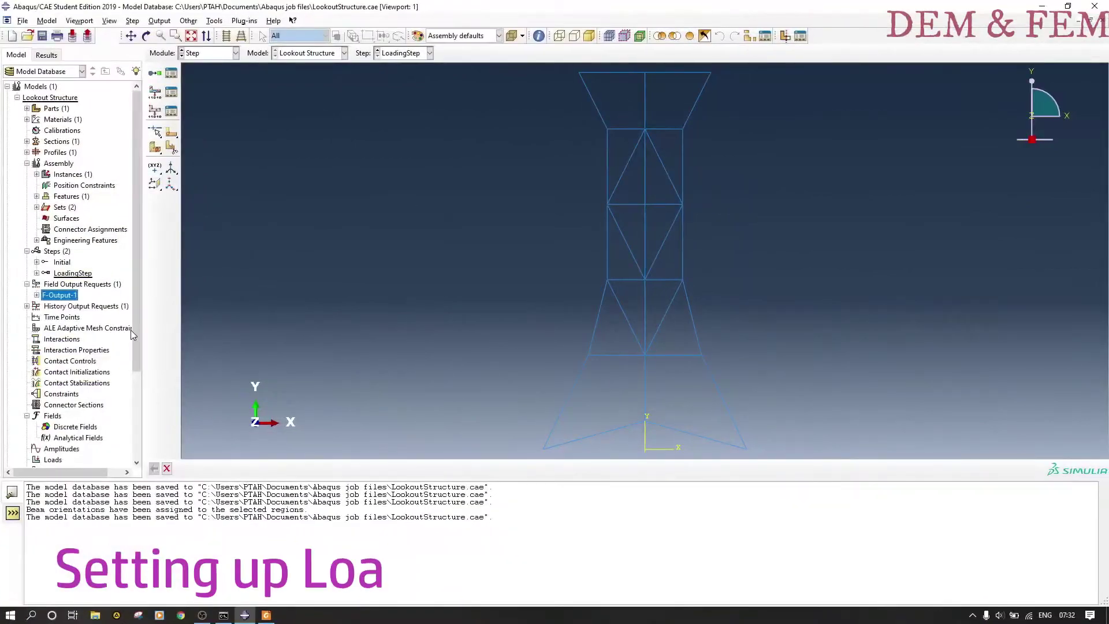
- In the Load module, apply a 10000 N CF1 concentrated force at the tower's top-left node
left_click(213, 54)
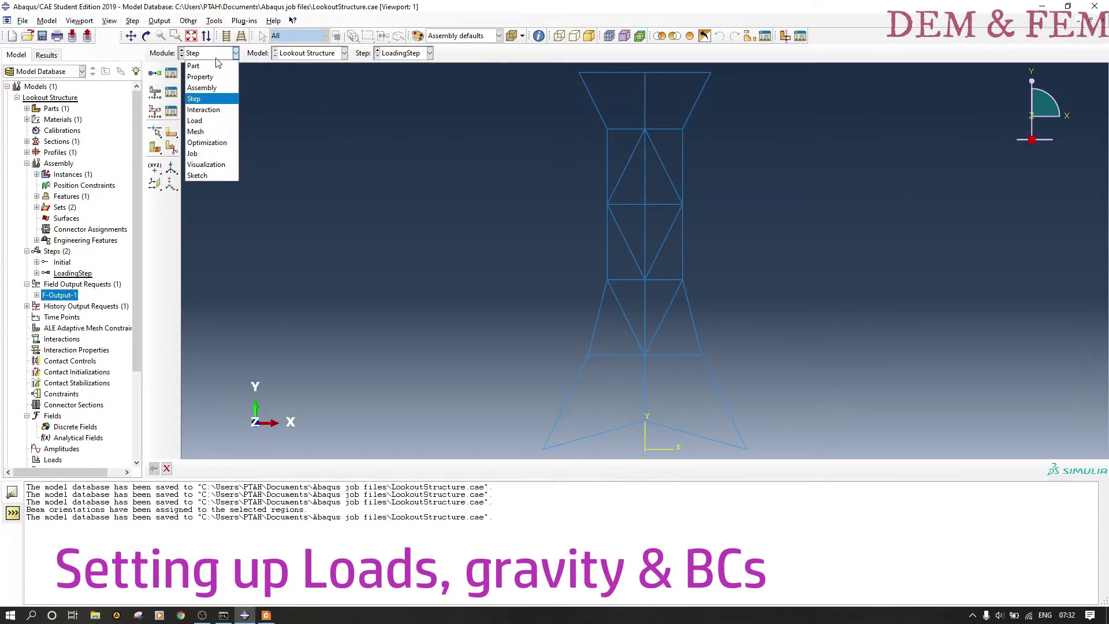
left_click(196, 120)
left_click(154, 72)
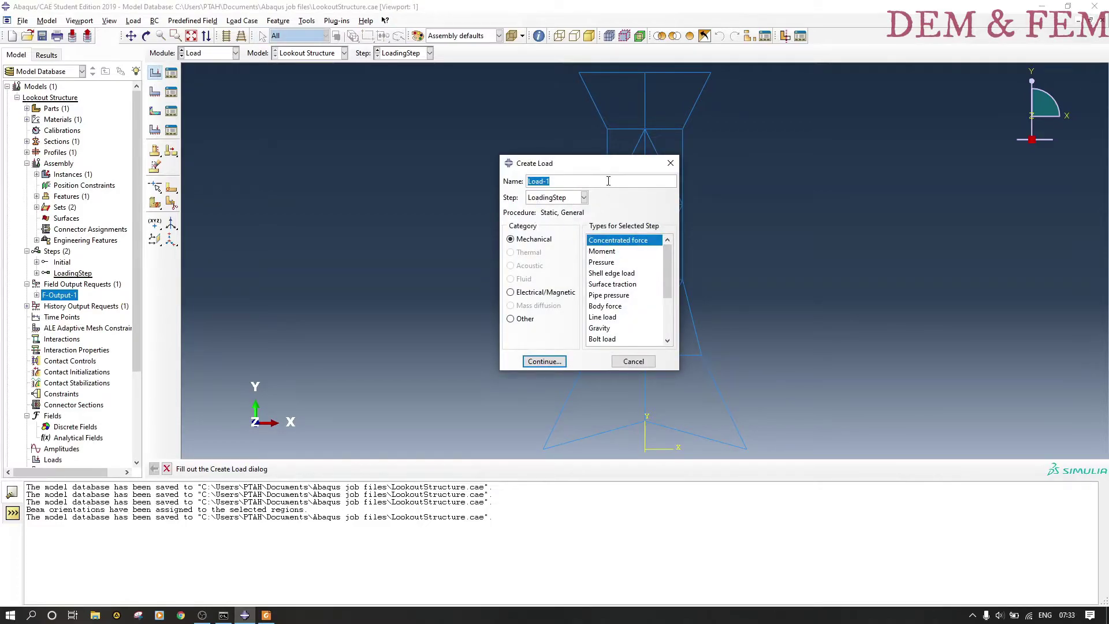
left_click(549, 362)
left_click(578, 73)
left_click(367, 468)
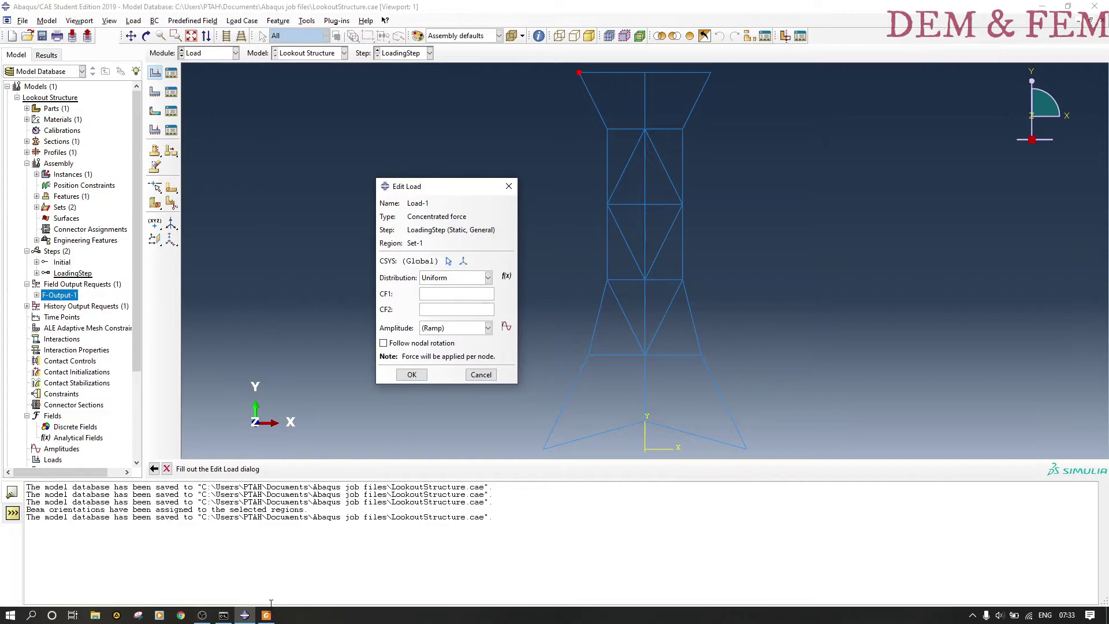
left_click(266, 615)
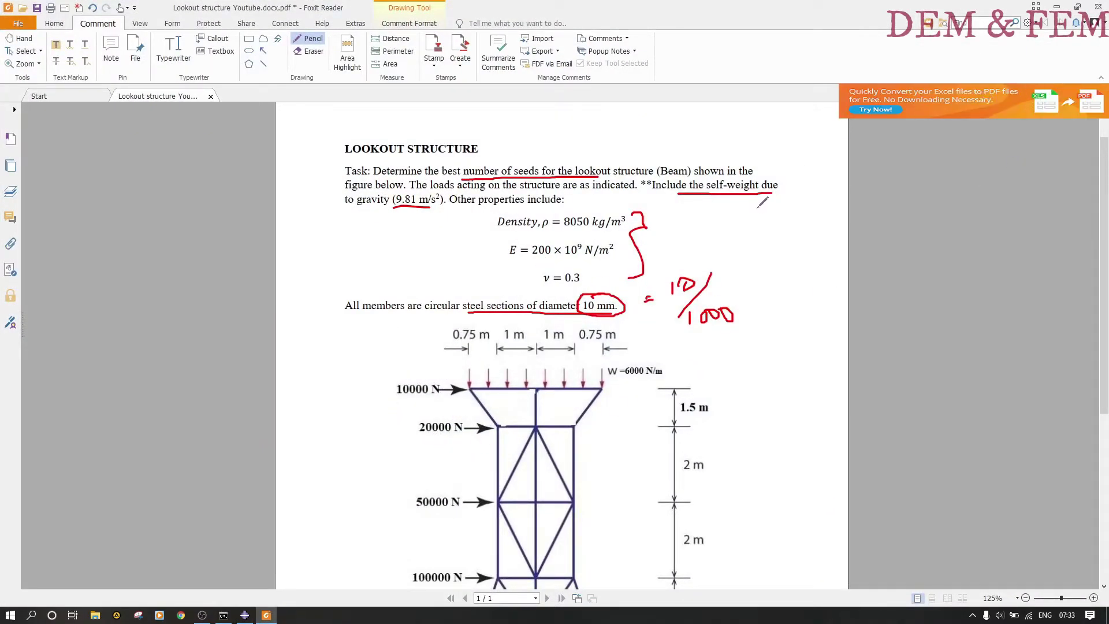
mouse_move(448, 363)
left_mouse_down()
mouse_move(388, 375)
mouse_move(389, 401)
mouse_move(449, 397)
mouse_move(445, 367)
left_mouse_up()
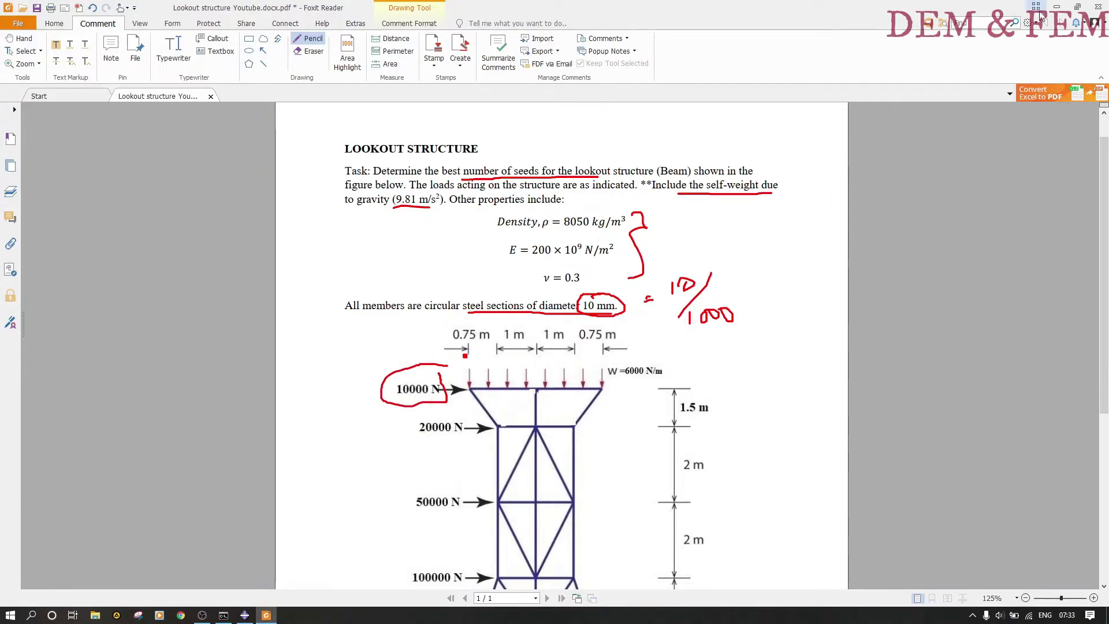
key("alt+Tab")
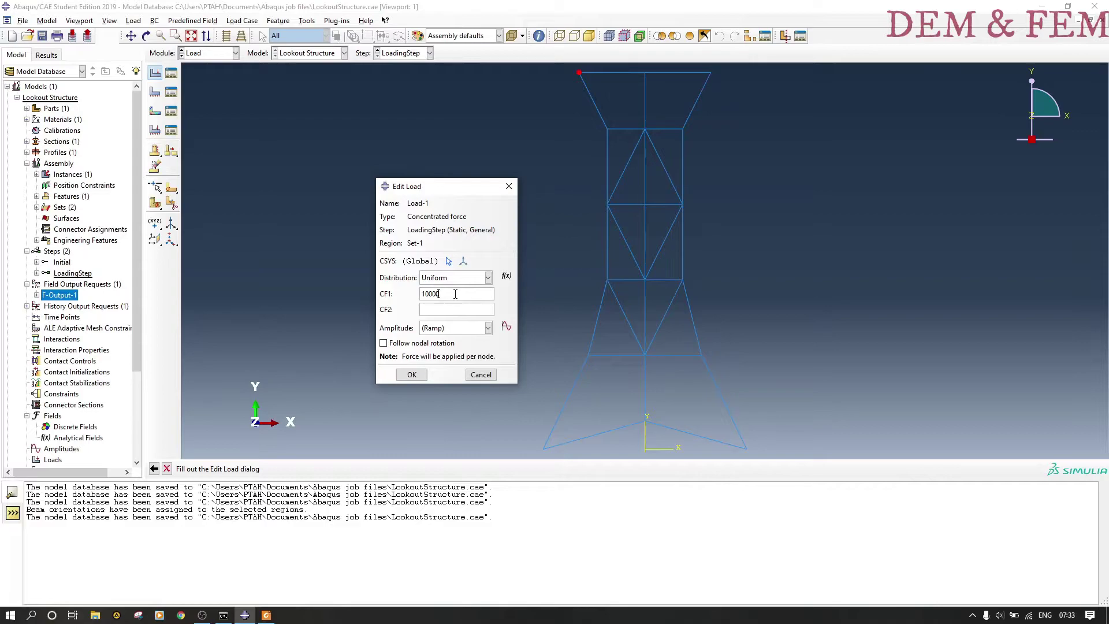
left_click(411, 375)
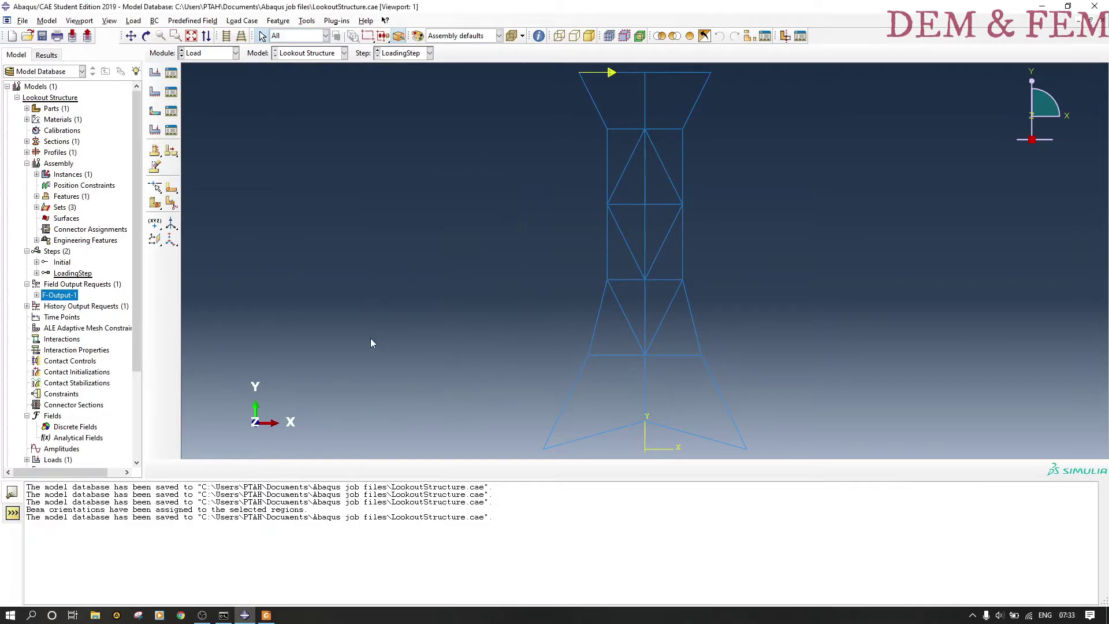
- Add 20000 N and 50000 N CF1 concentrated forces on the next left nodes
left_click(155, 73)
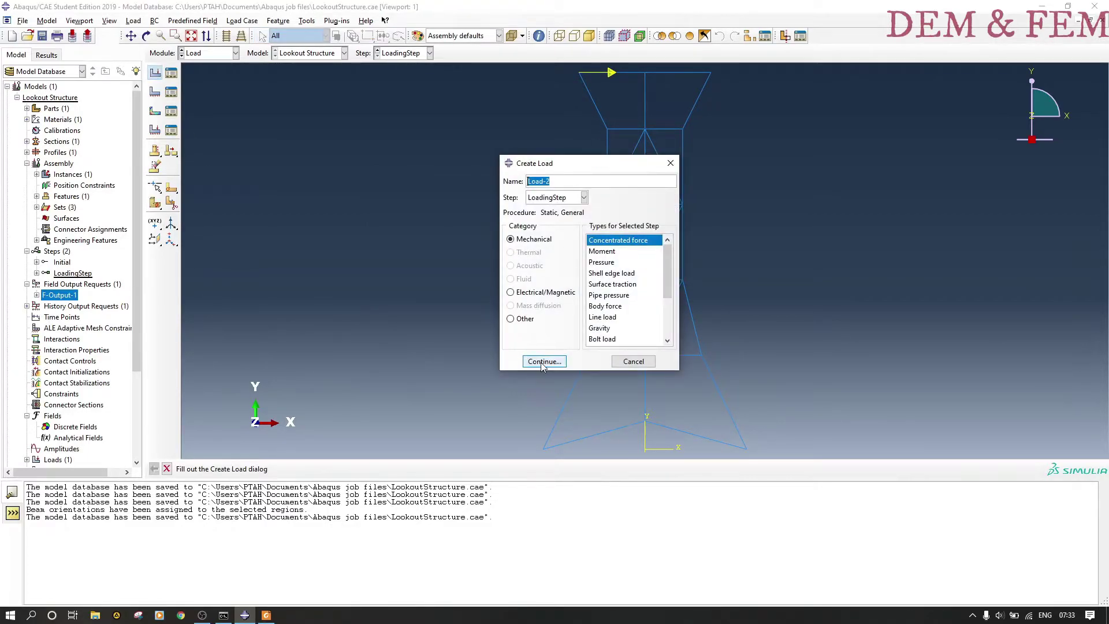
left_click(544, 362)
left_click(607, 128)
left_click(352, 471)
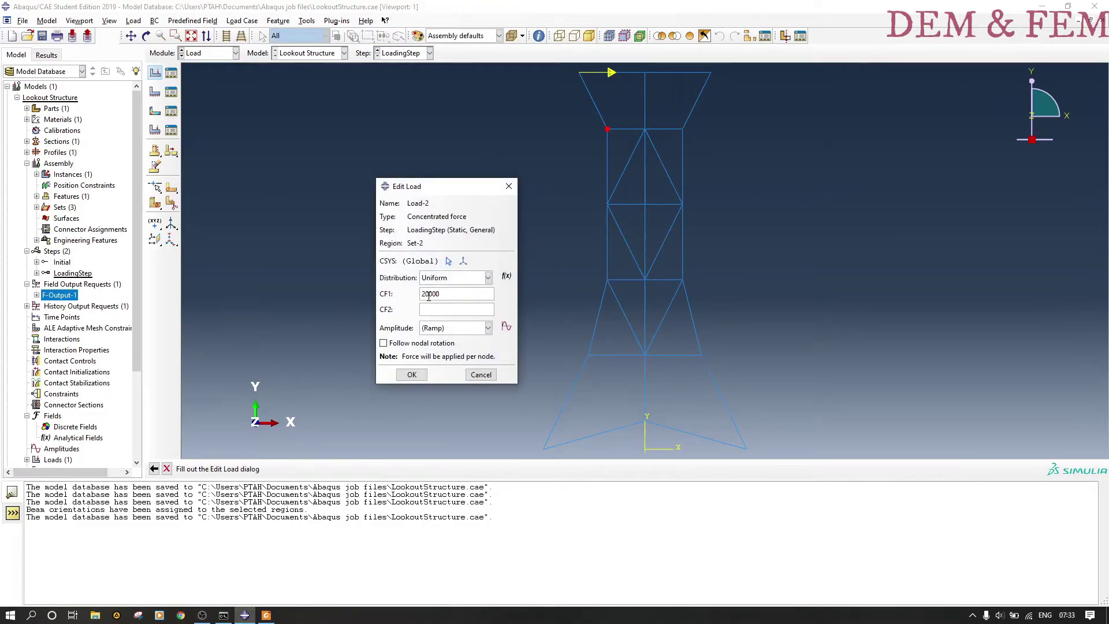
left_click(411, 374)
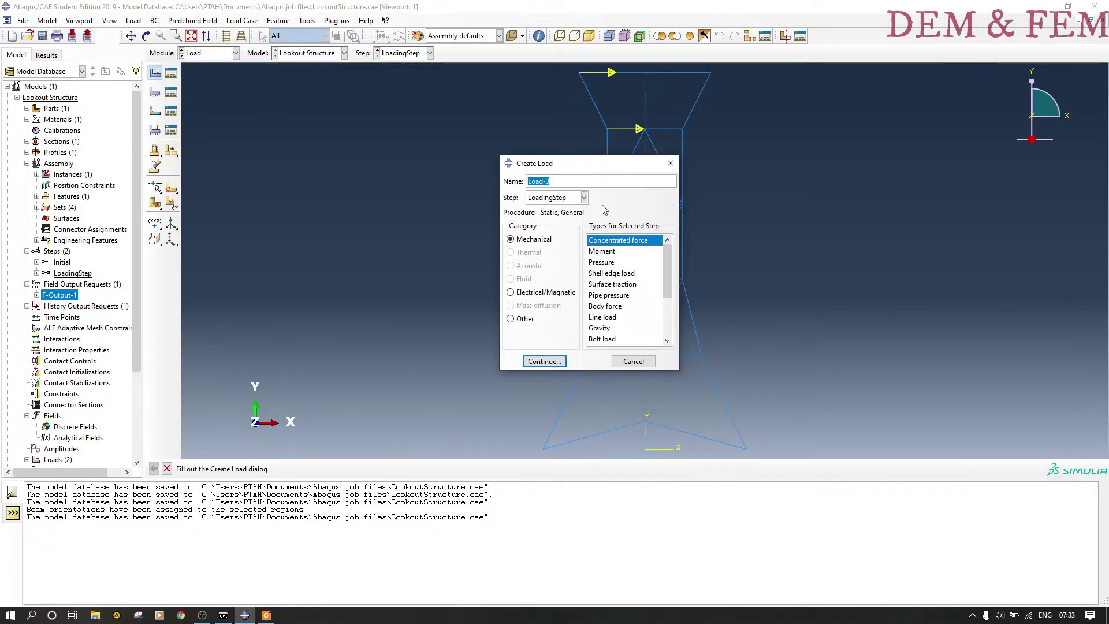
key("Return")
left_click(367, 468)
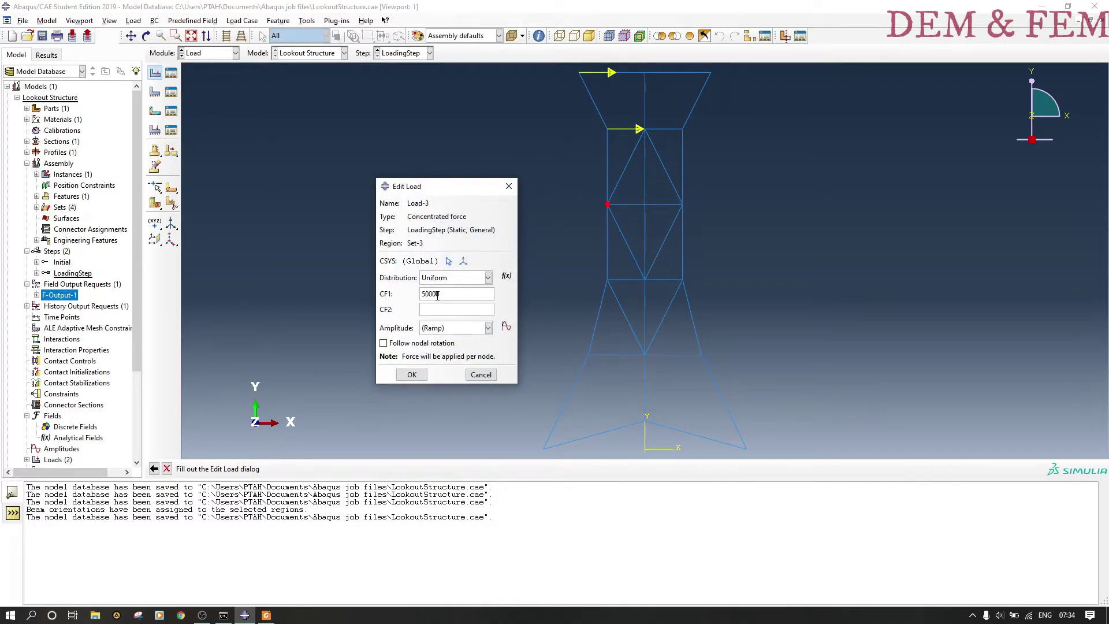
left_click(411, 374)
- Apply Load-4, a 100000 N CF1 force on the two lower left nodes
left_click(266, 615)
scroll(381, 368, "down", 5)
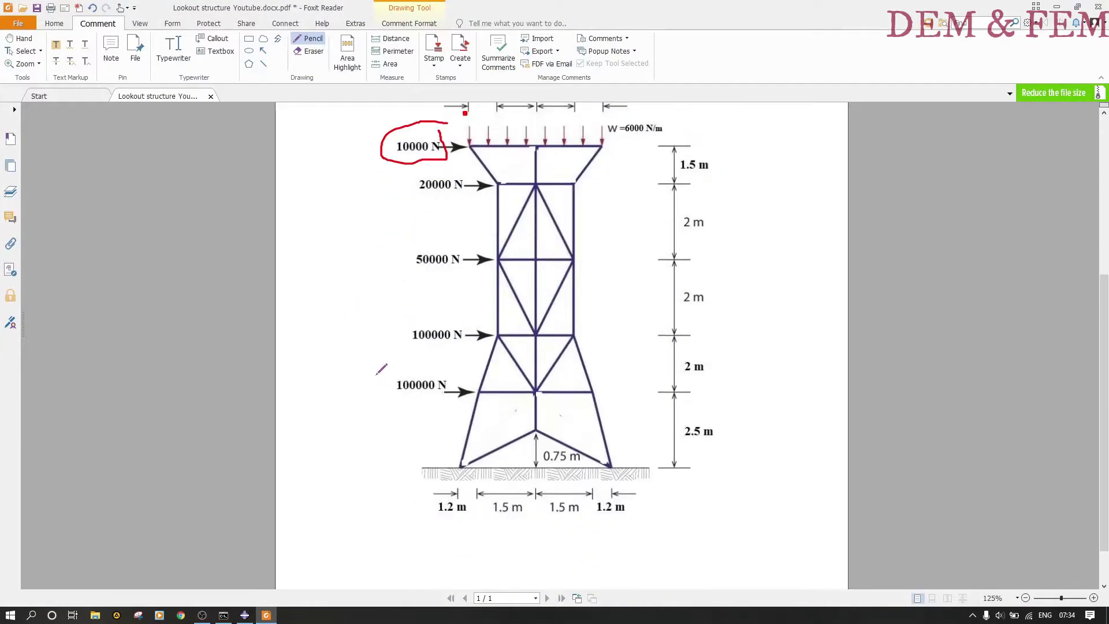
mouse_move(432, 316)
left_mouse_down()
mouse_move(401, 325)
mouse_move(385, 379)
mouse_move(420, 428)
mouse_move(471, 394)
mouse_move(474, 332)
mouse_move(428, 315)
left_mouse_up()
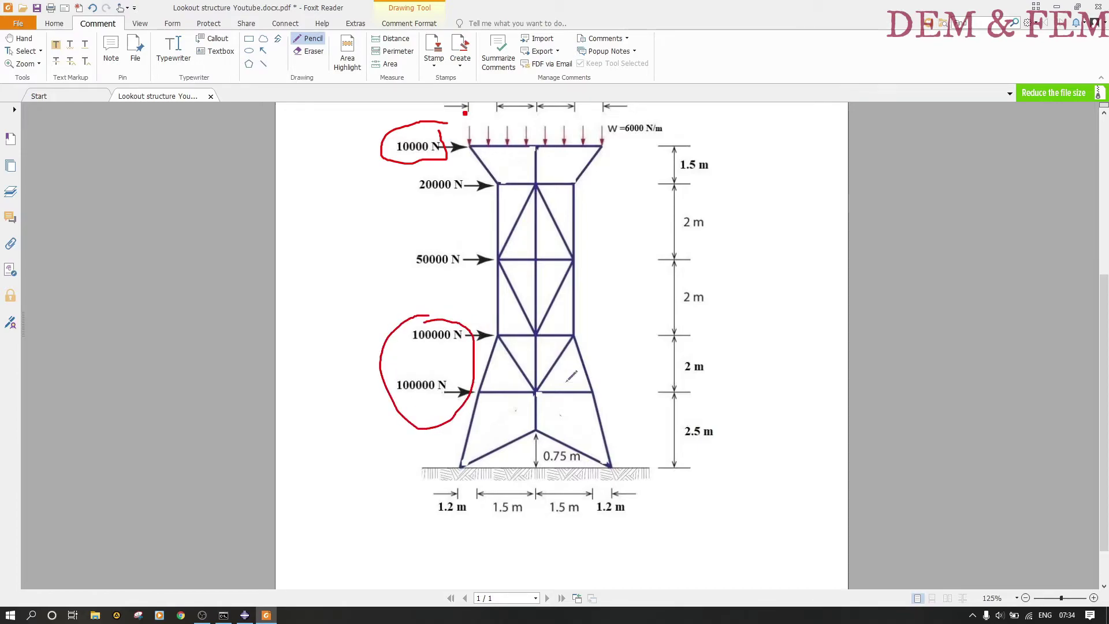
left_click(1054, 8)
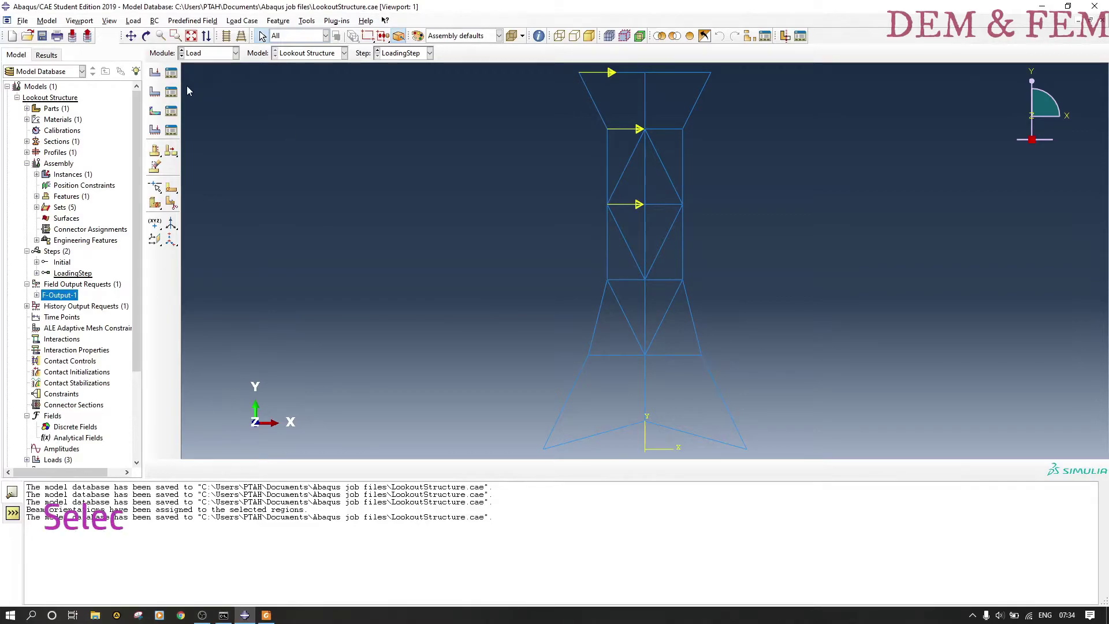
left_click(155, 72)
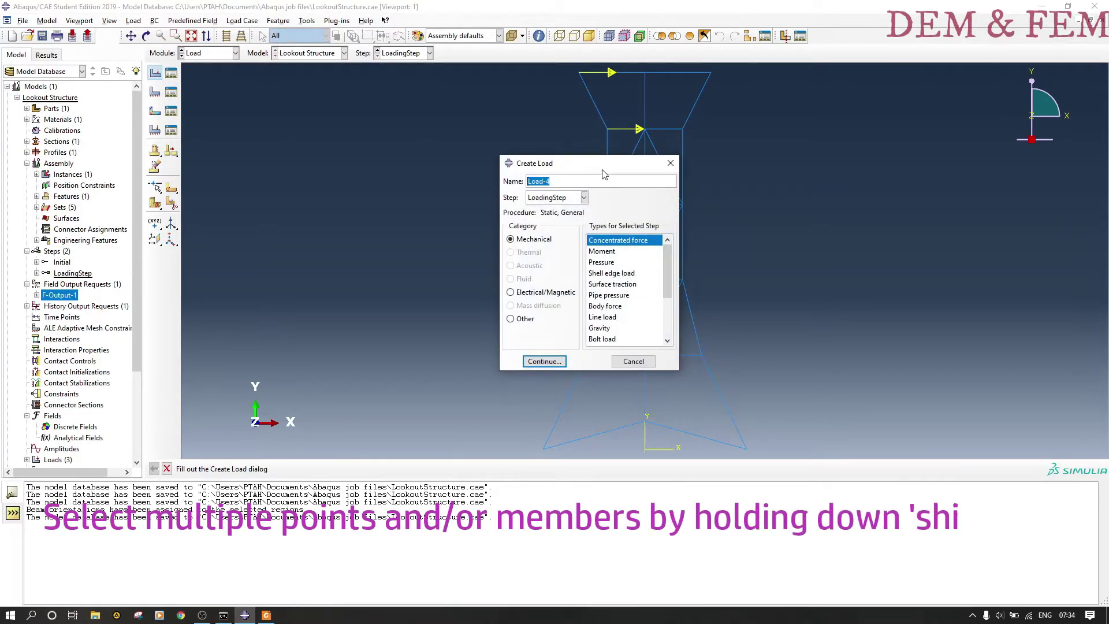
left_click_drag(577, 163, 354, 158)
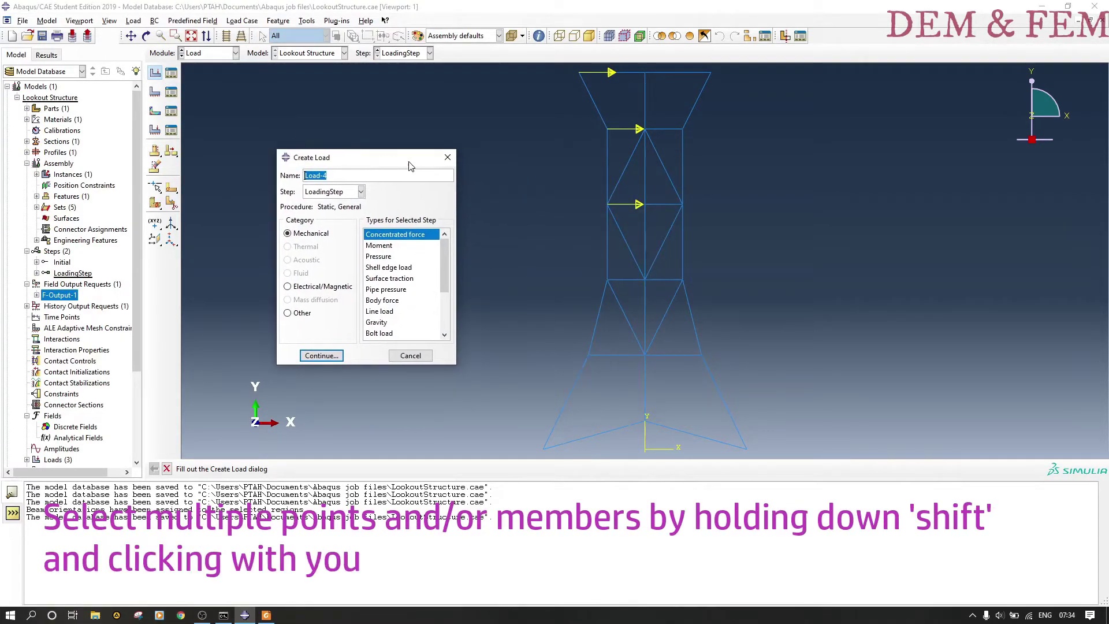
left_click(333, 356)
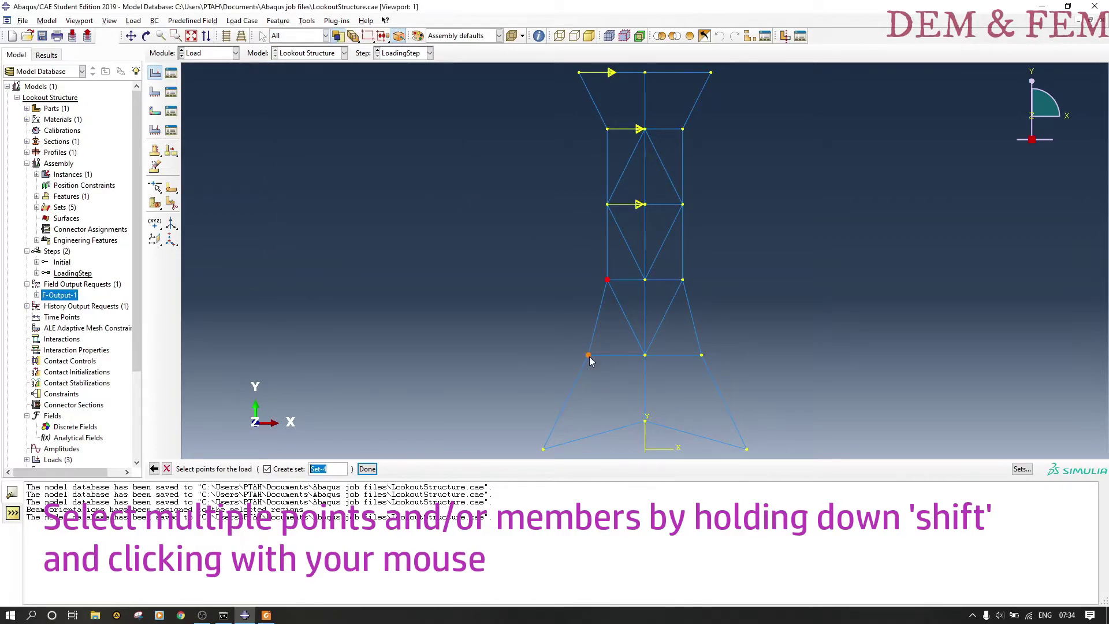
left_click(368, 469)
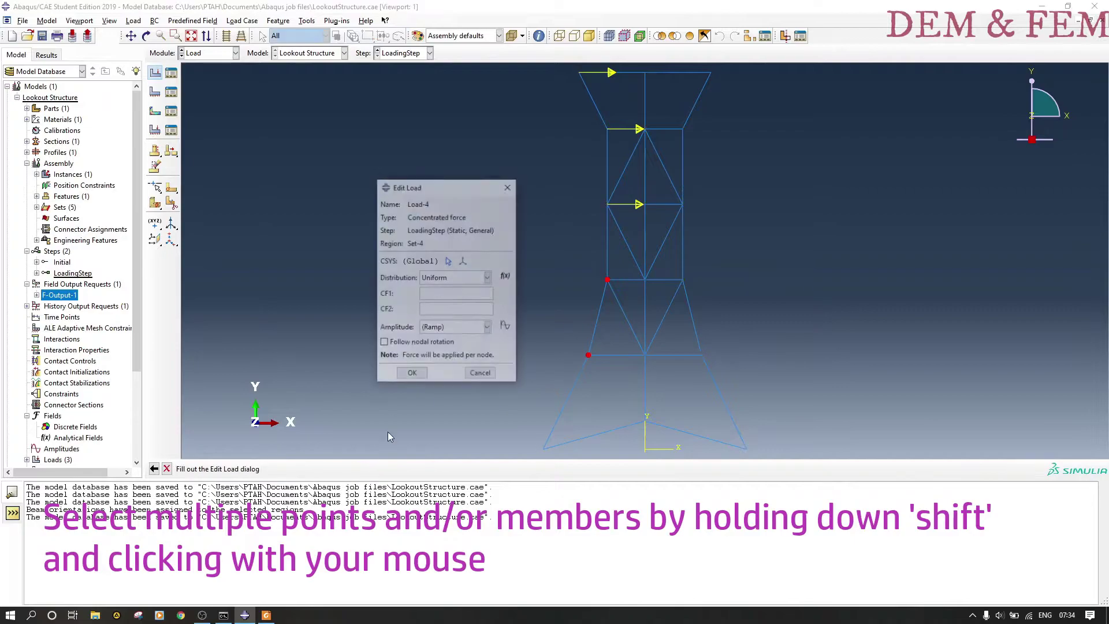
type("100000")
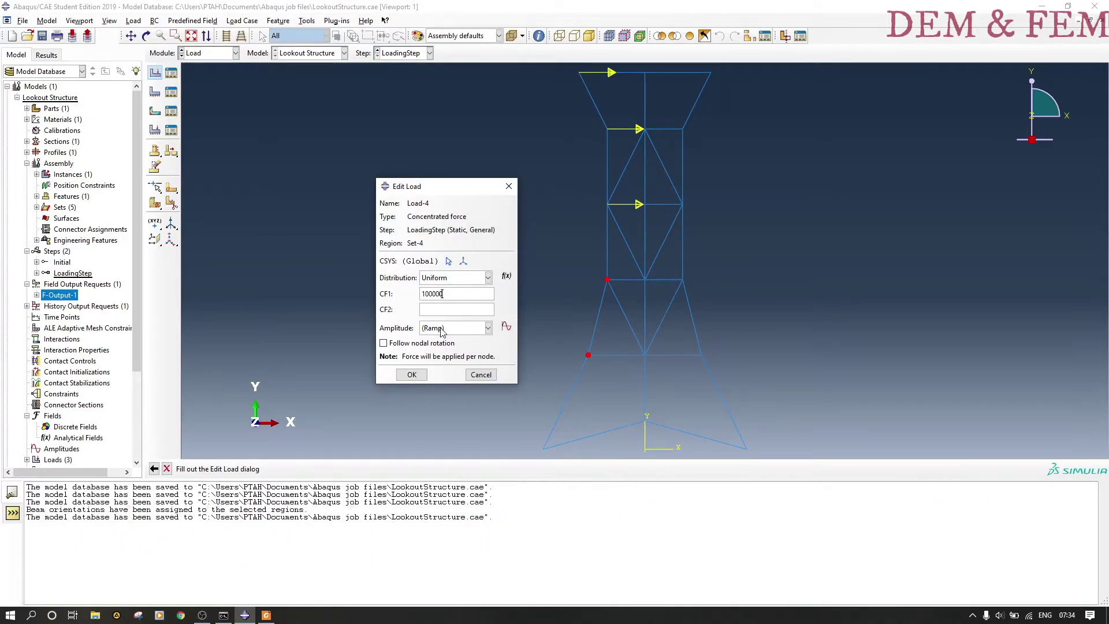
left_click(412, 374)
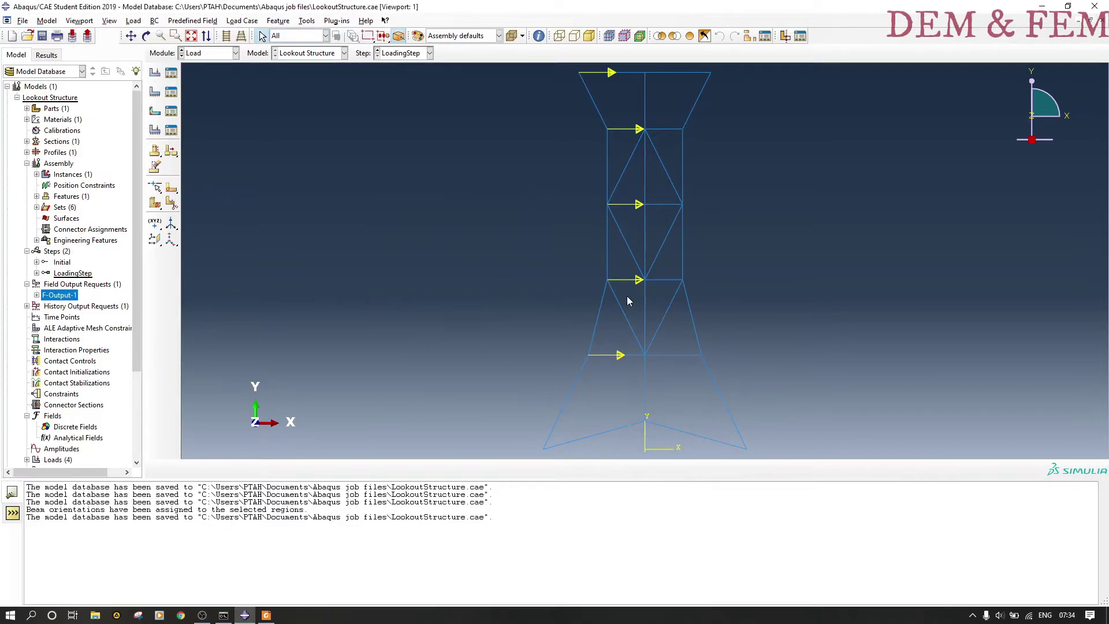
- Check the tower drawing for the 6000 N/m distributed load
left_click(265, 614)
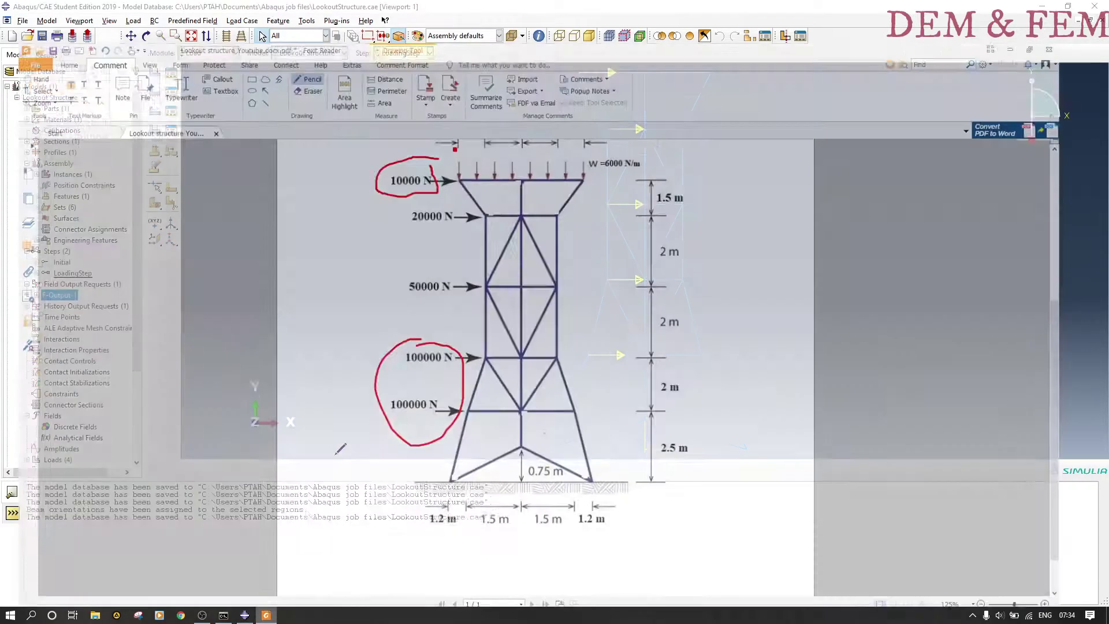
scroll(633, 201, "up", 2)
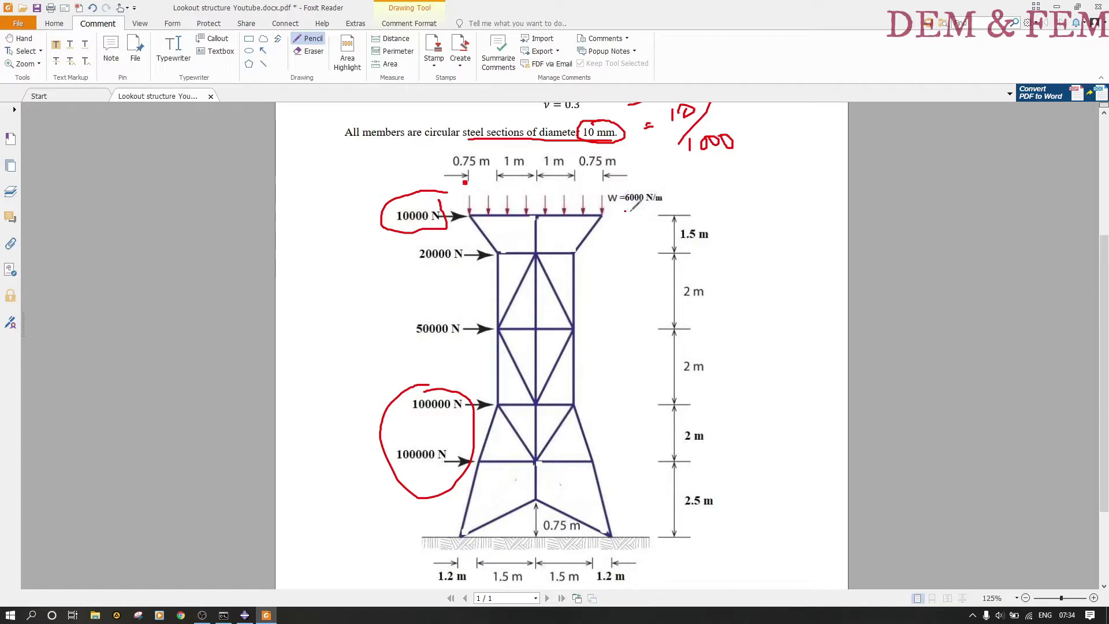
left_click_drag(624, 211, 658, 212)
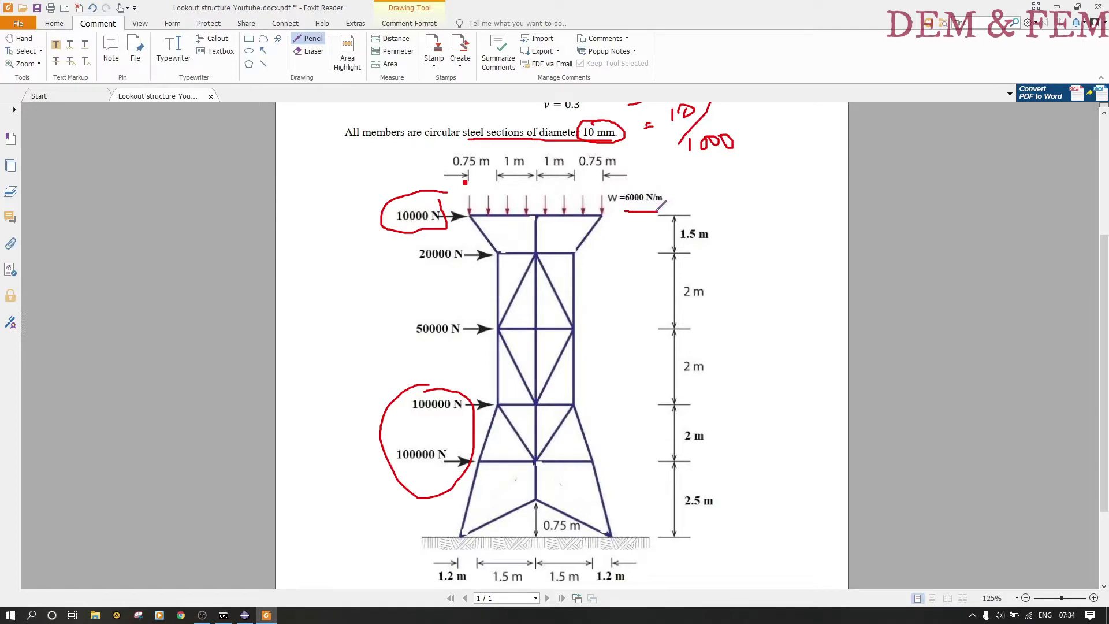
left_click(1056, 6)
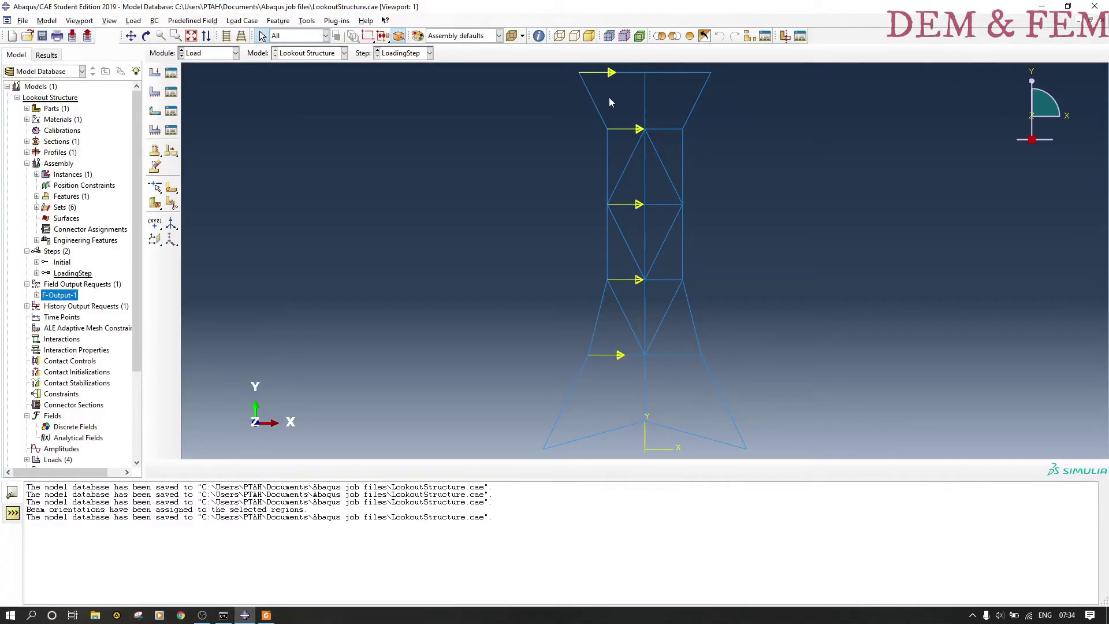
- Apply Load-5, a -6000 component-2 line load along the top horizontal beam
scroll(606, 107, "down", 2)
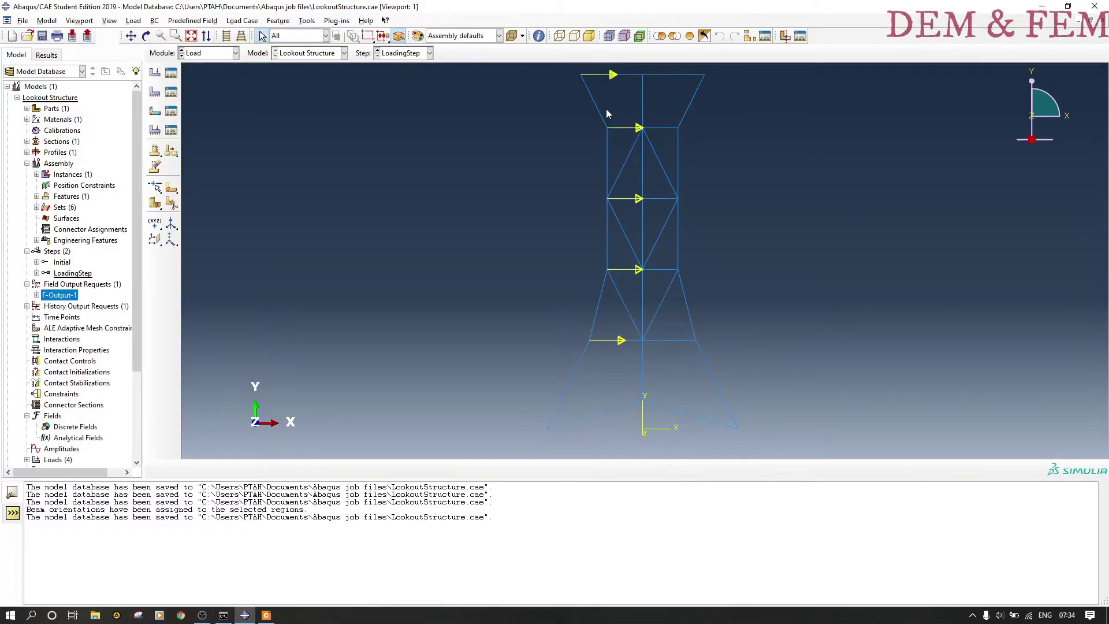
left_click(154, 72)
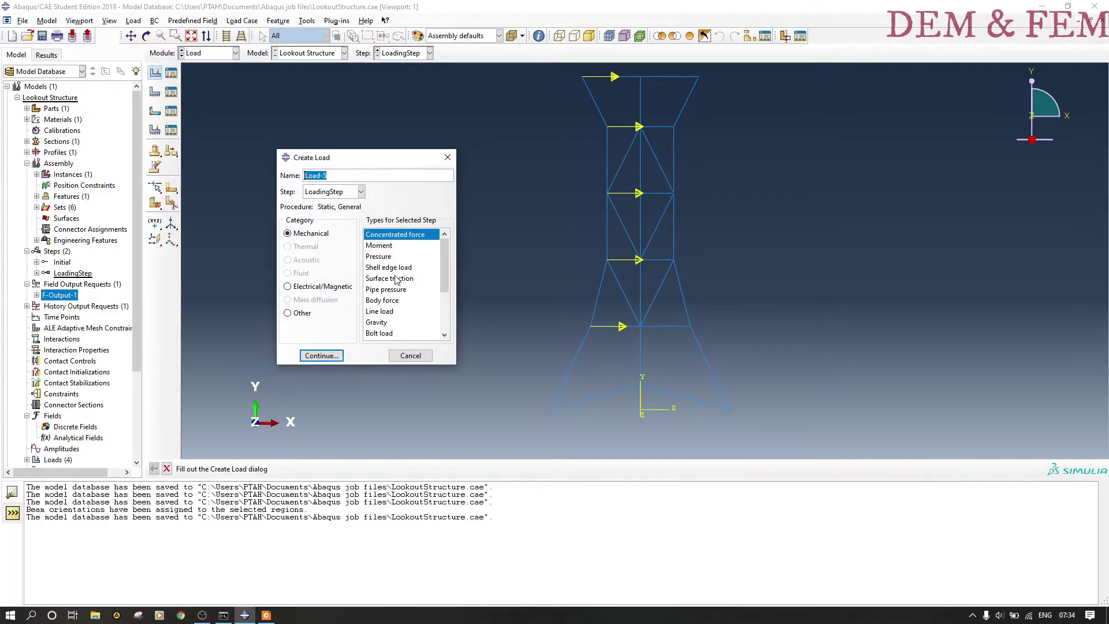
scroll(386, 329, "down", 3)
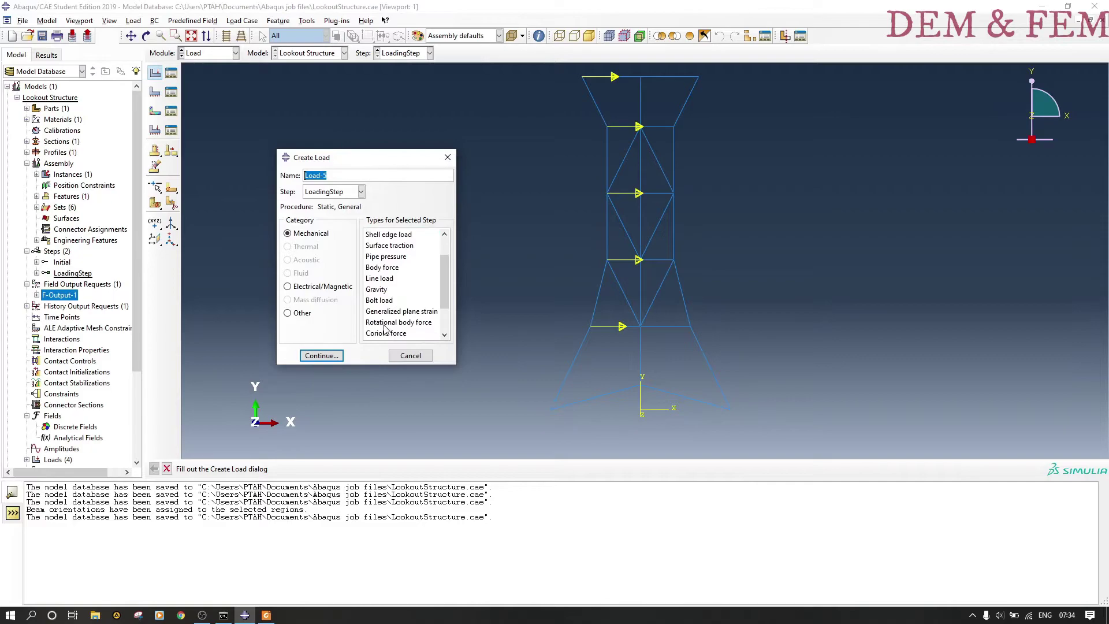
scroll(386, 329, "up", 3)
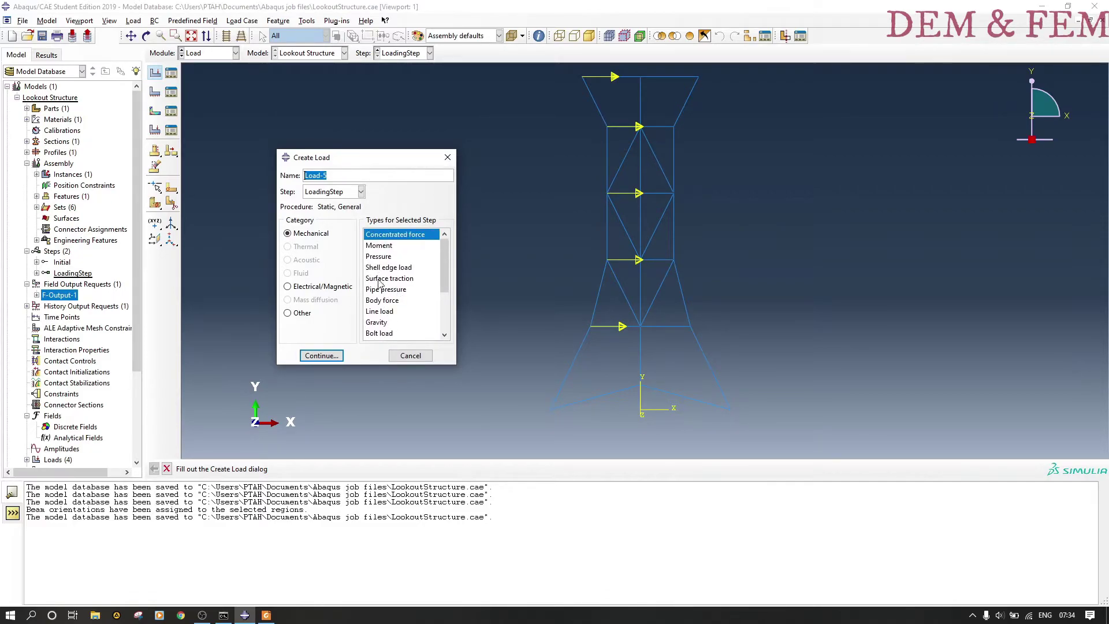
left_click(383, 312)
left_click(322, 356)
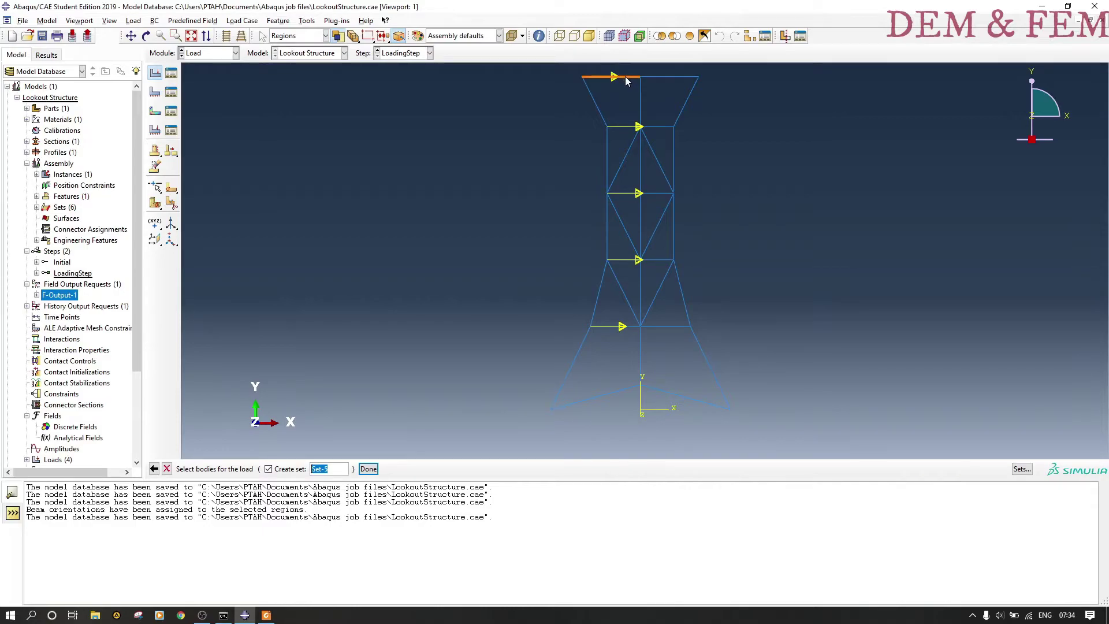
left_click(638, 77)
left_click(368, 468)
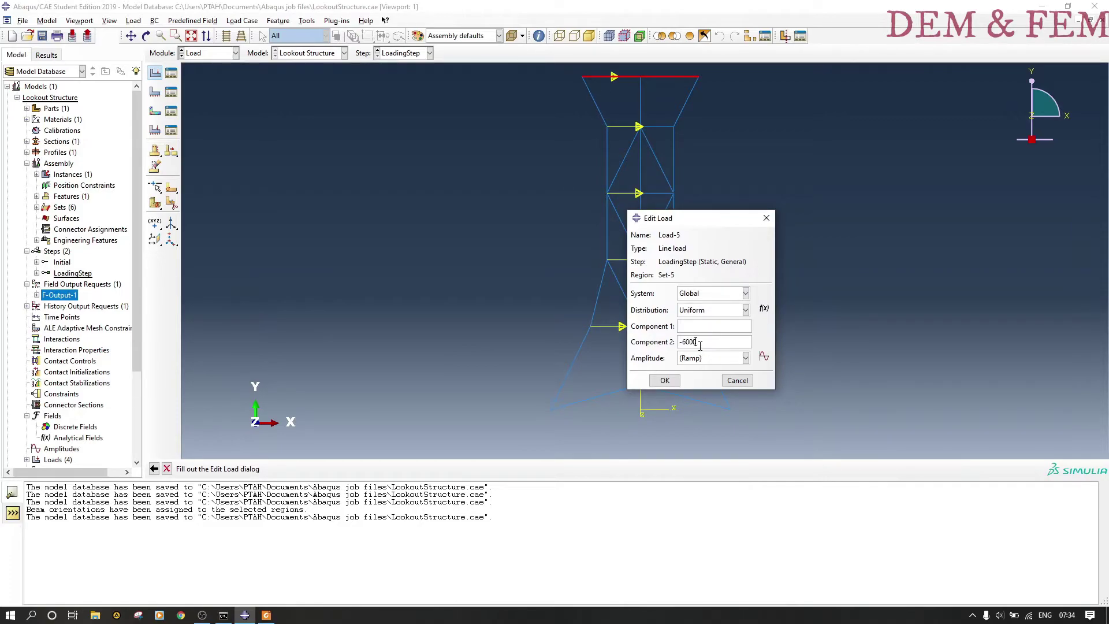
left_click(664, 380)
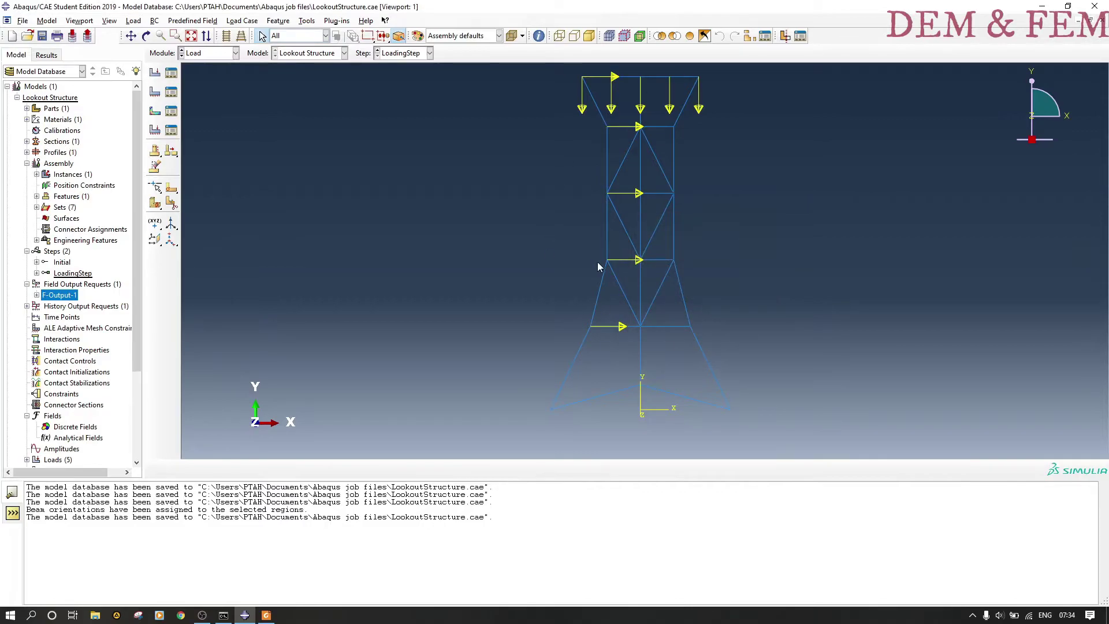
- Create a Gravity load with component 2 of -9.81 on the whole tower
left_click(266, 614)
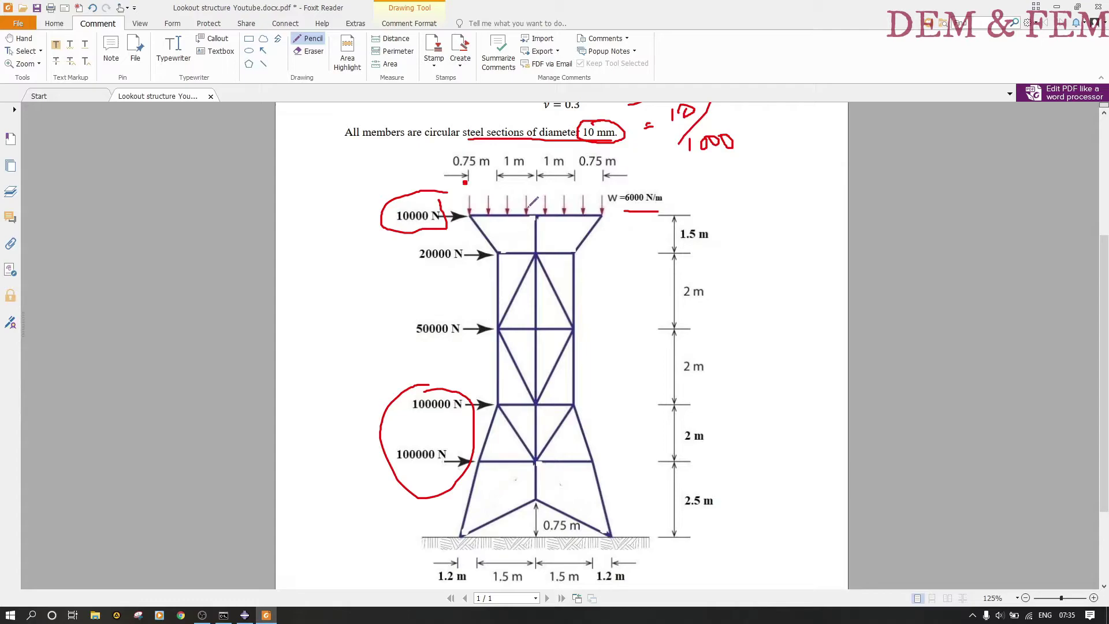
scroll(525, 269, "up", 3)
mouse_move(357, 213)
left_mouse_down()
mouse_move(398, 212)
mouse_move(381, 215)
left_mouse_up()
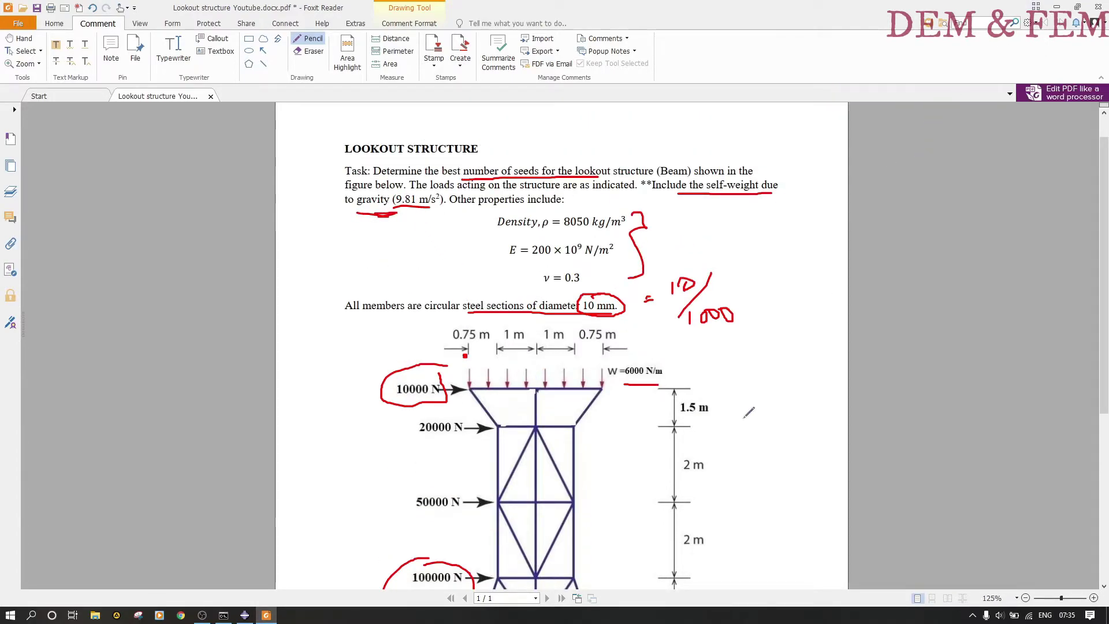
left_click(239, 617)
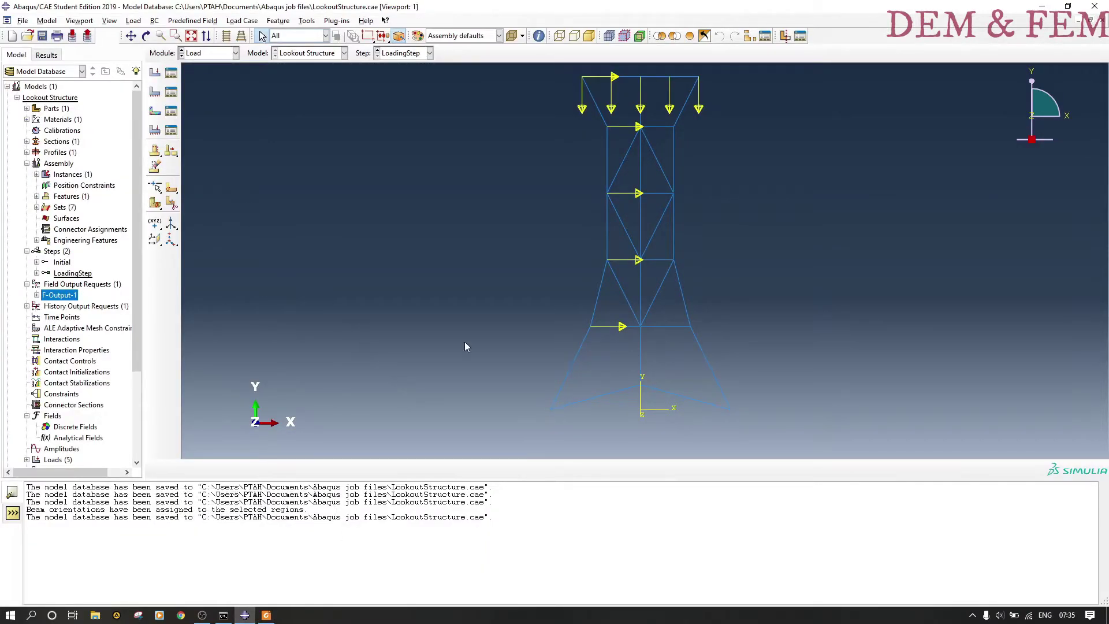
left_click(154, 72)
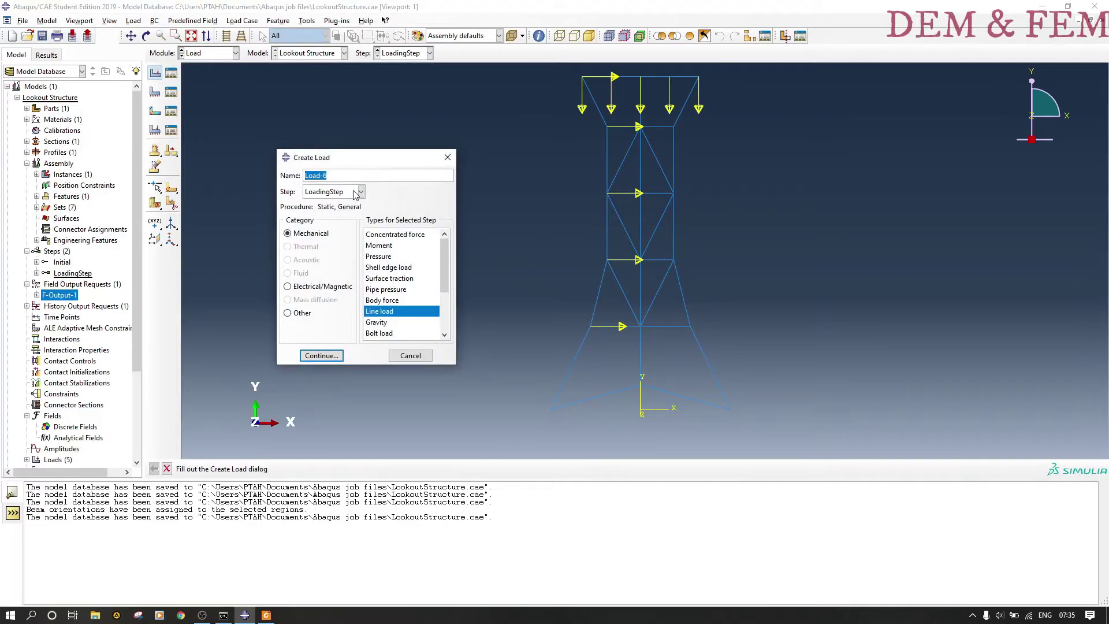
type("Gravity")
left_click(377, 324)
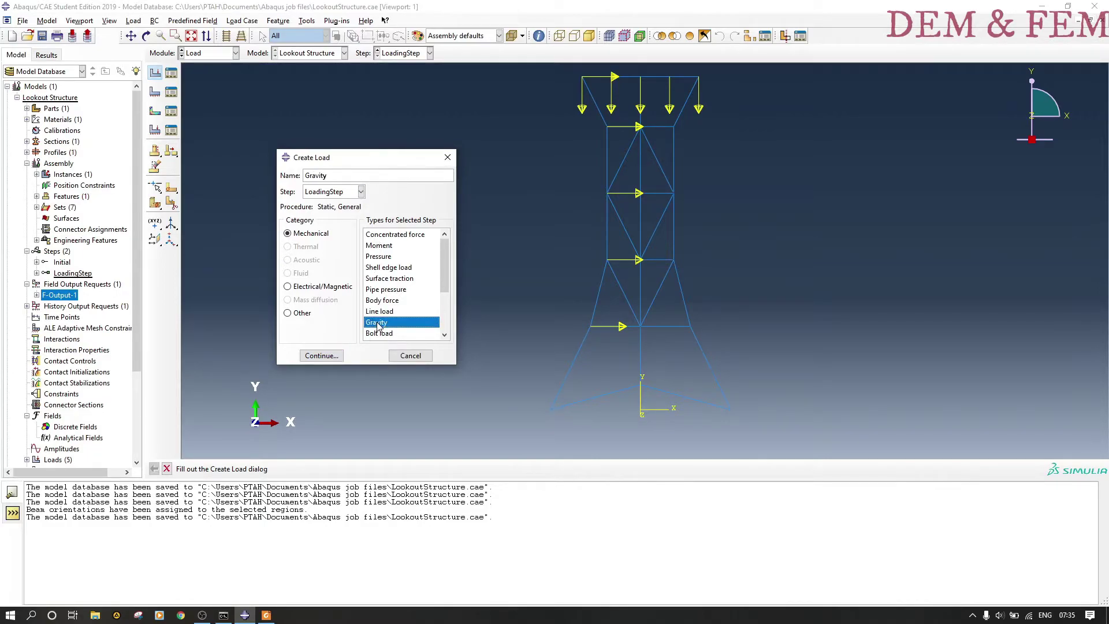
left_click(322, 356)
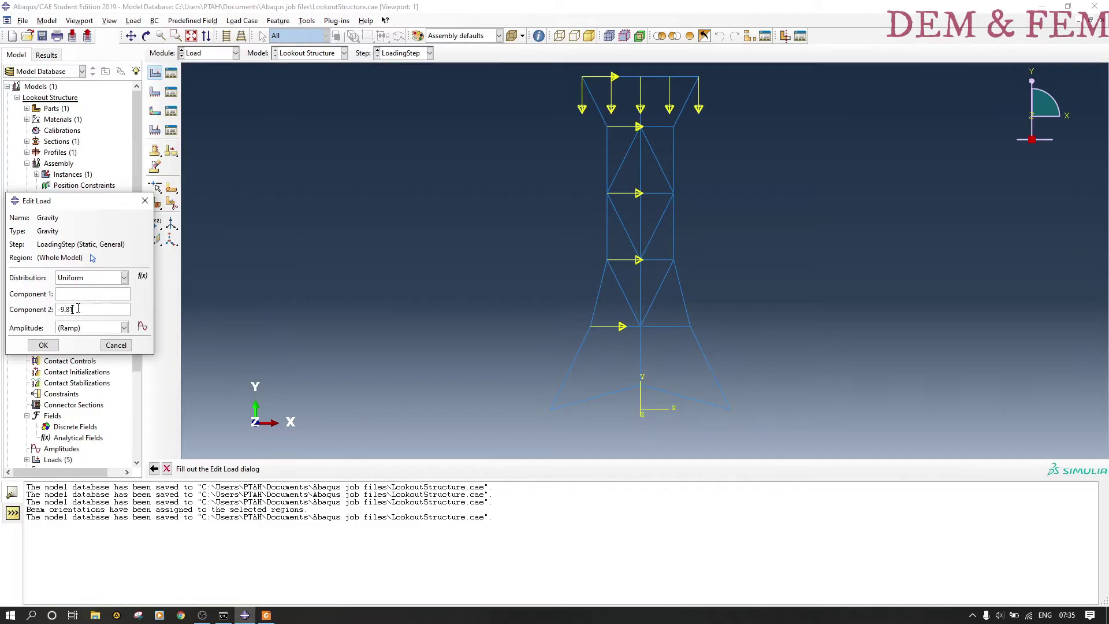
left_click(44, 346)
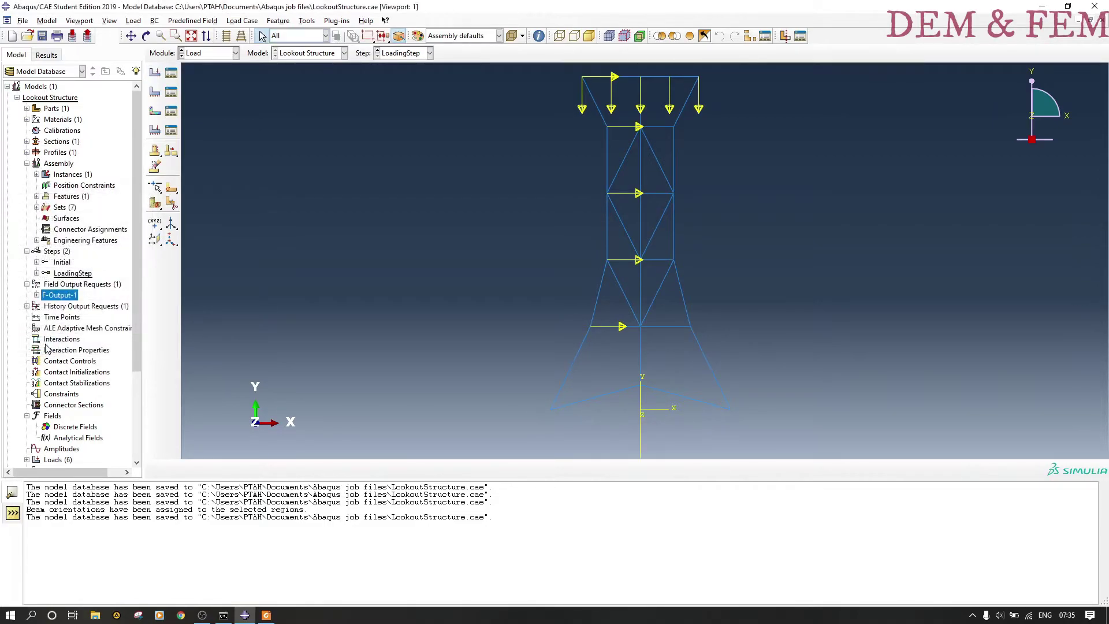
- Pan and fit the tower in the view, then save the model
scroll(654, 354, "down", 5)
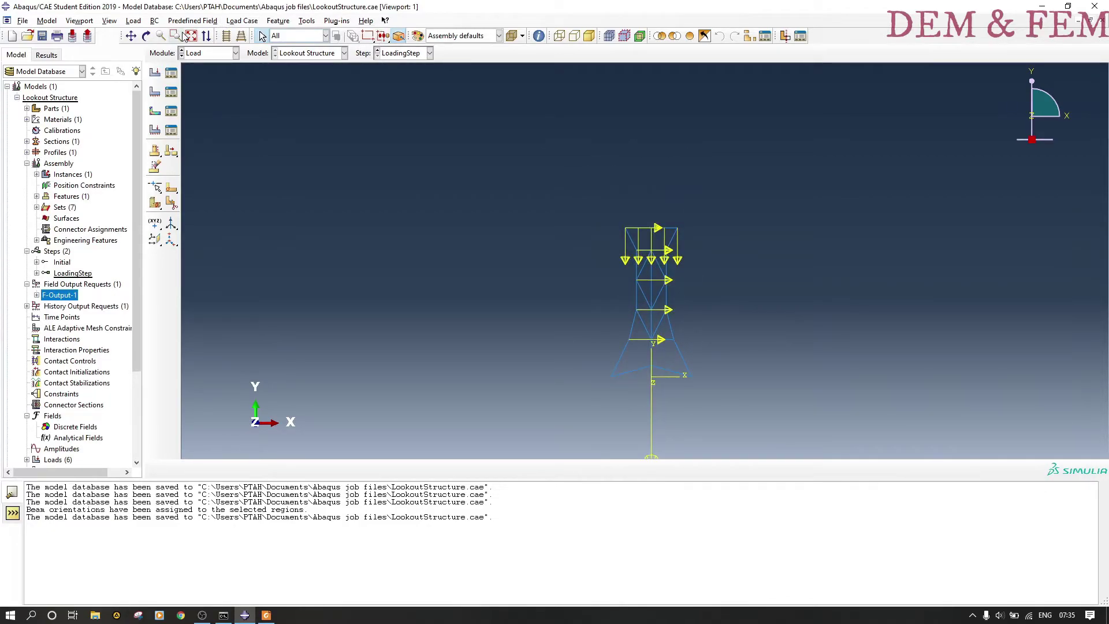
left_click(132, 36)
left_click_drag(601, 252, 535, 135)
scroll(581, 289, "up", 3)
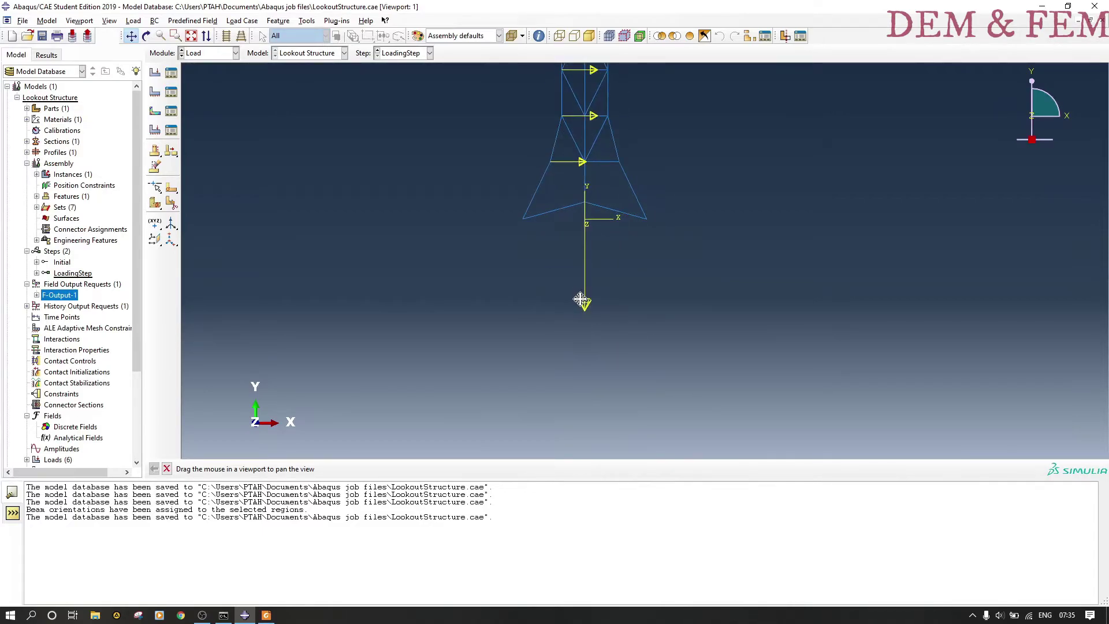
left_click(190, 36)
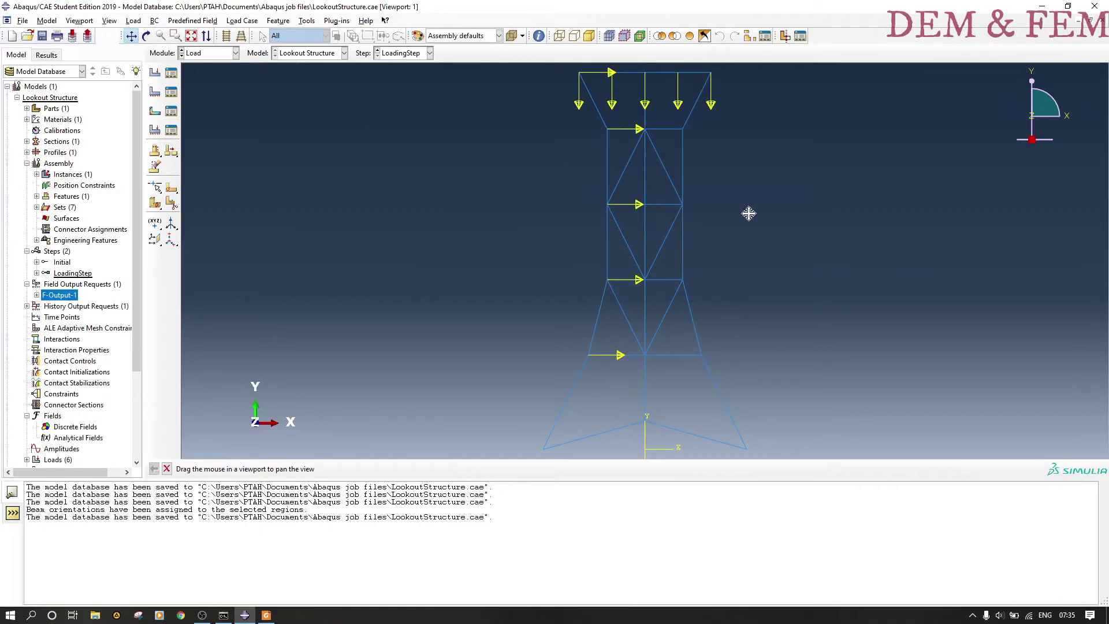
key("ctrl+s")
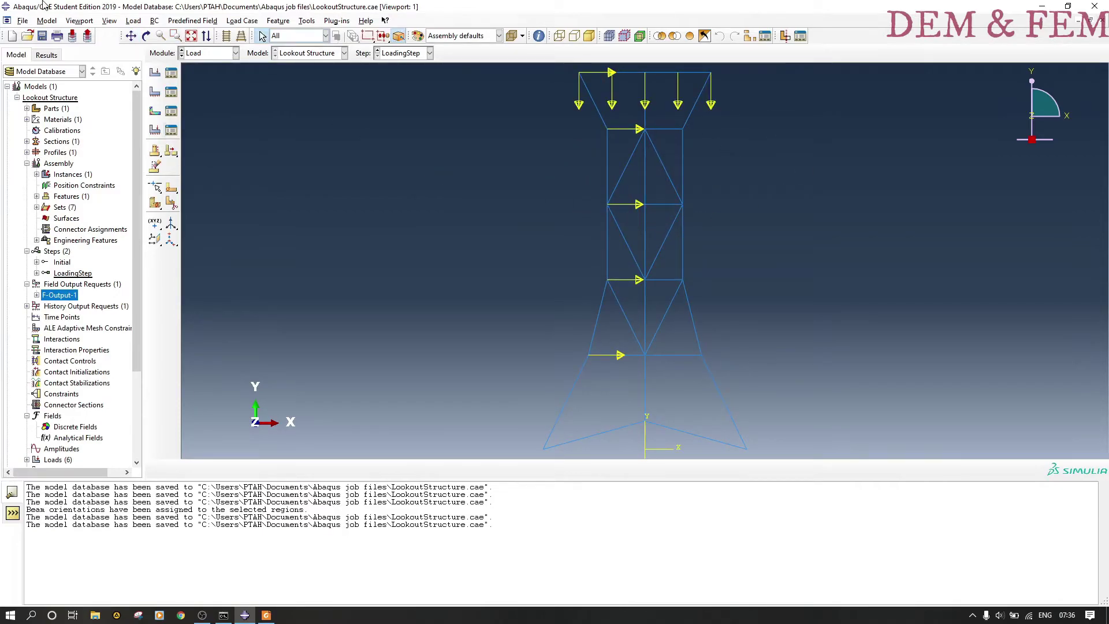
- Create a Displacement/Rotation boundary condition named Pinned in the Initial step
left_click(156, 97)
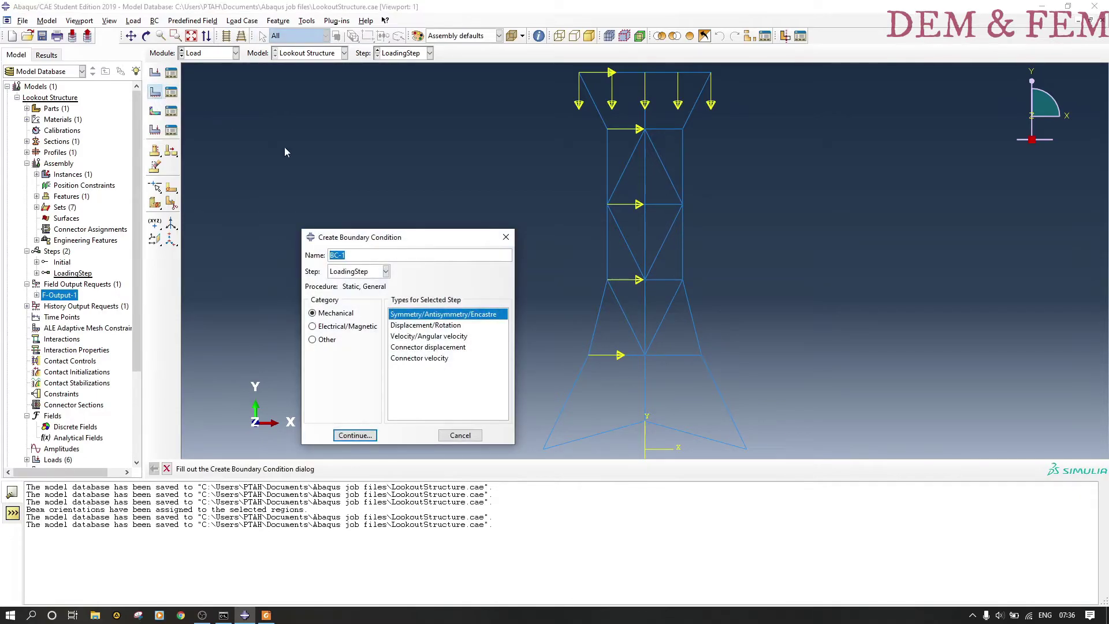
left_click(386, 271)
left_click(358, 283)
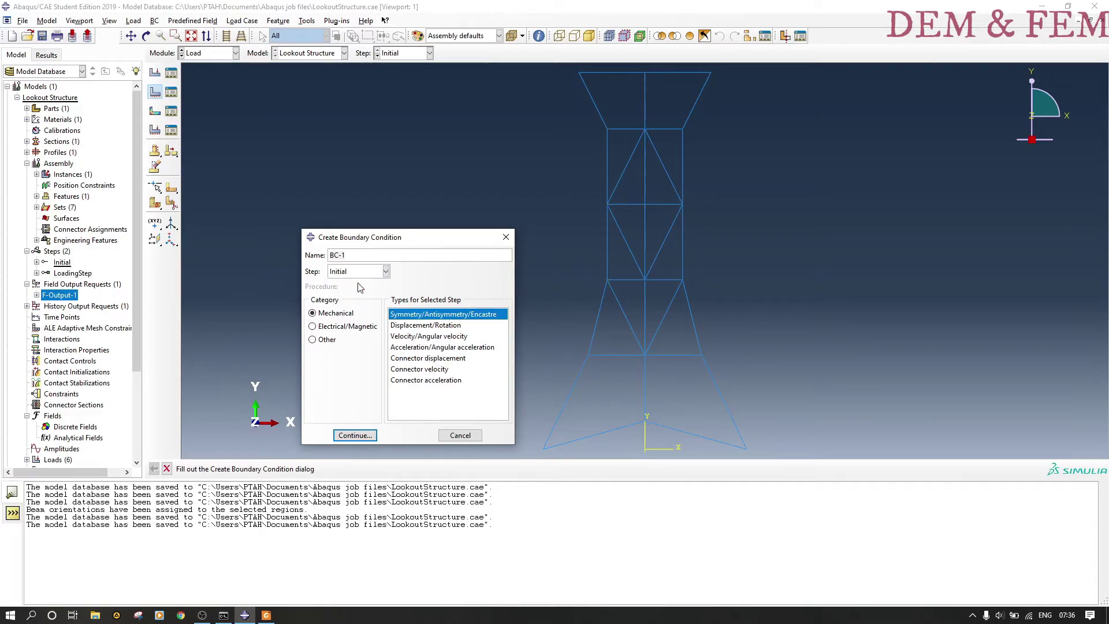
left_click(453, 325)
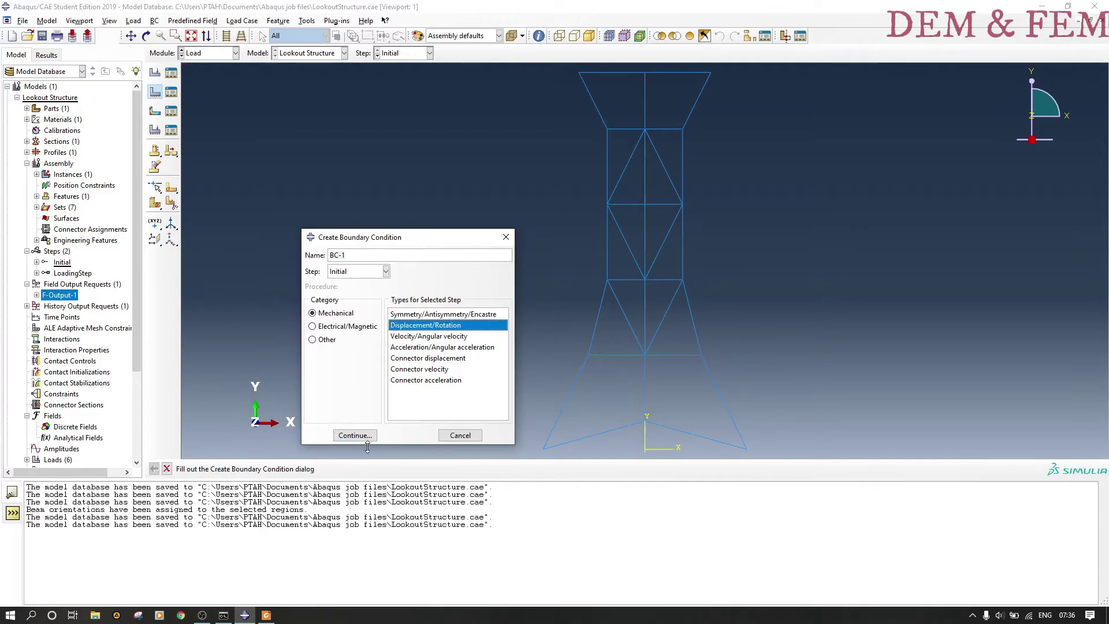
left_click(376, 253)
type("Pinned")
left_click(355, 435)
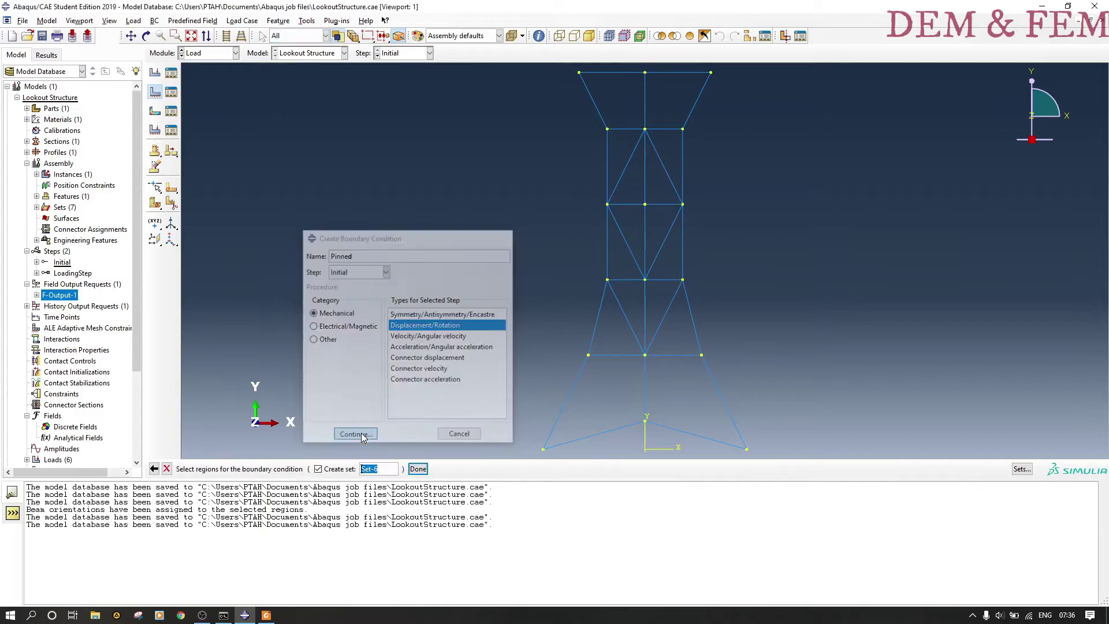
- Pin both base vertices by fixing U1 and U2, and save the model
left_click(542, 450)
left_click(747, 449, "shift")
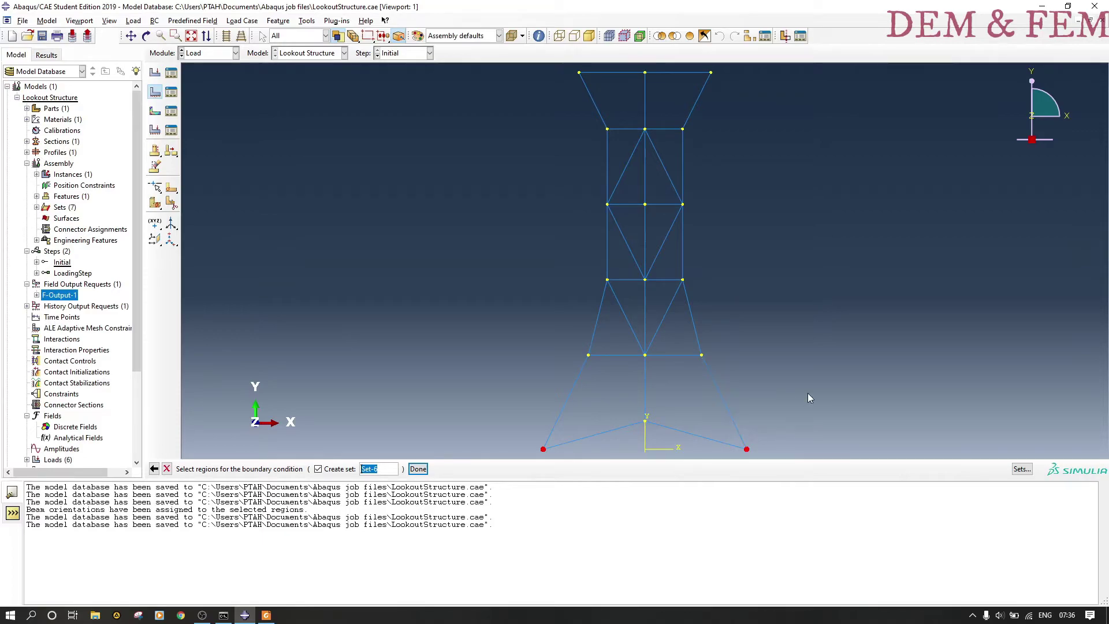
left_click(418, 469)
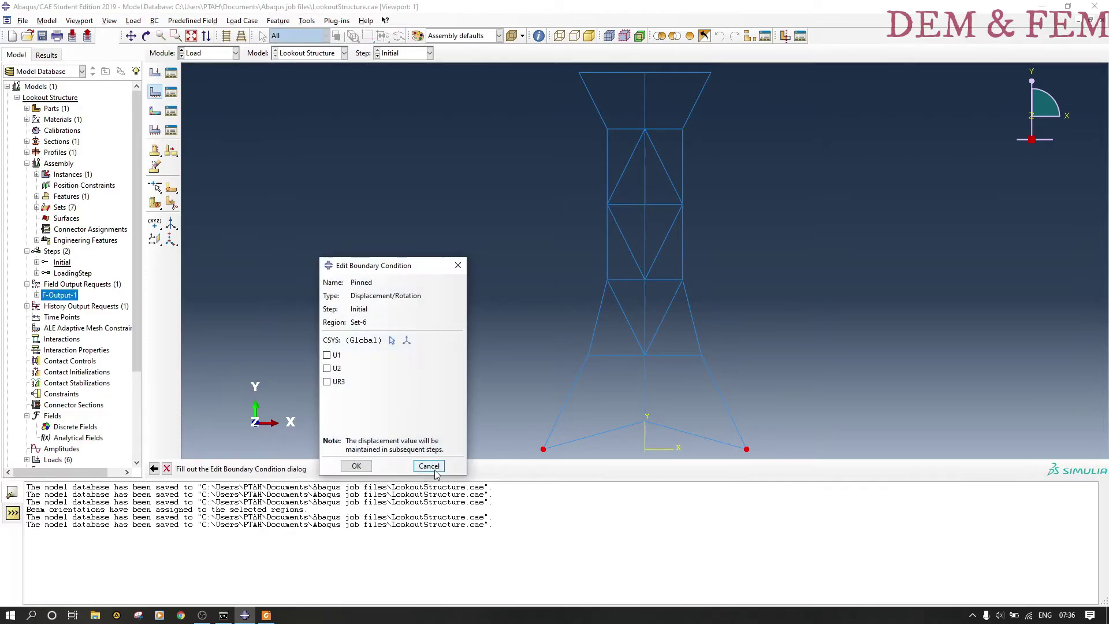
left_click(327, 368)
left_click(327, 355)
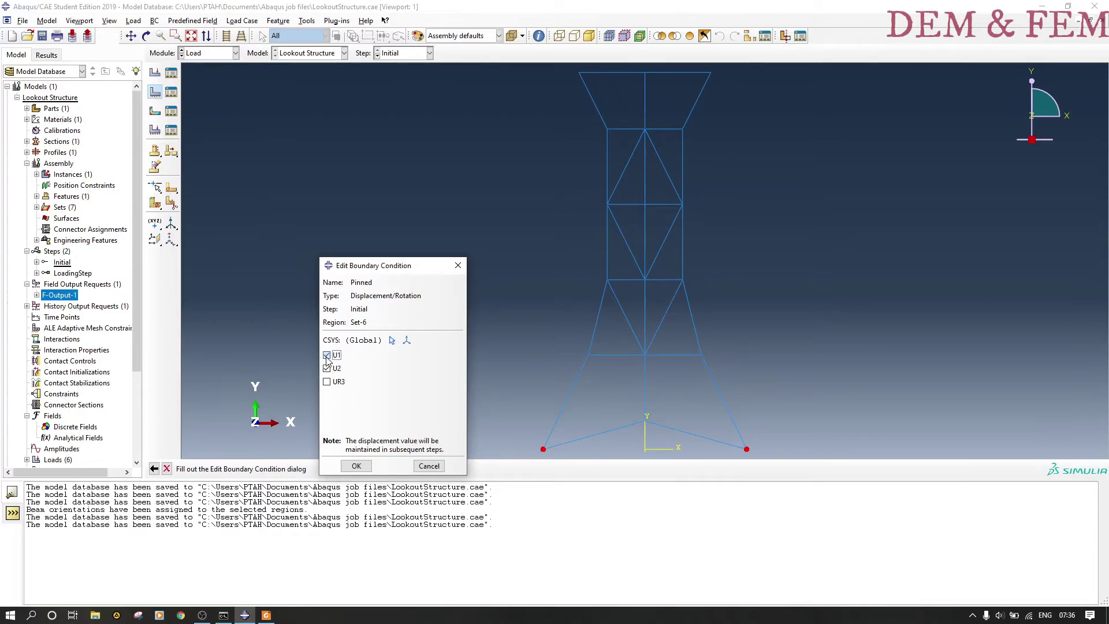
left_click(356, 465)
scroll(615, 414, "down", 1)
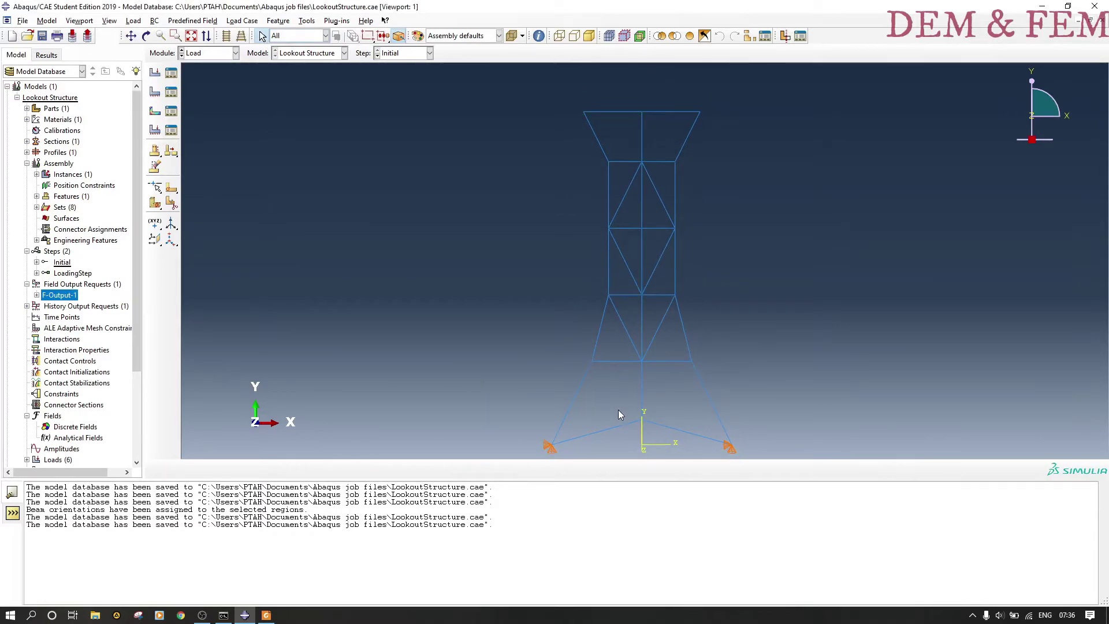
key("ctrl+s")
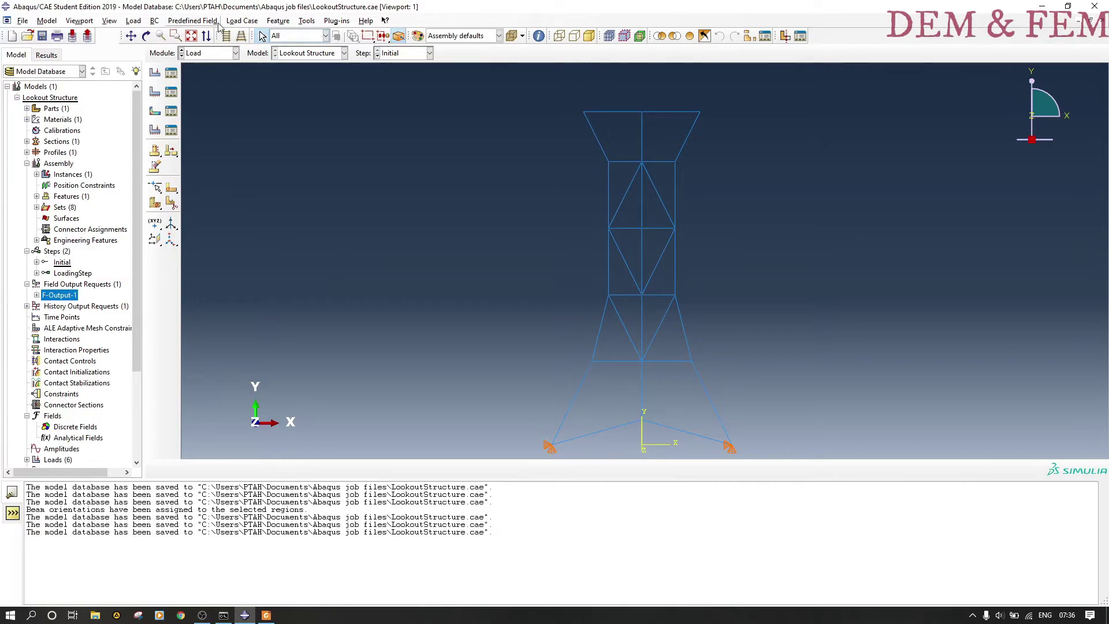
left_click(211, 52)
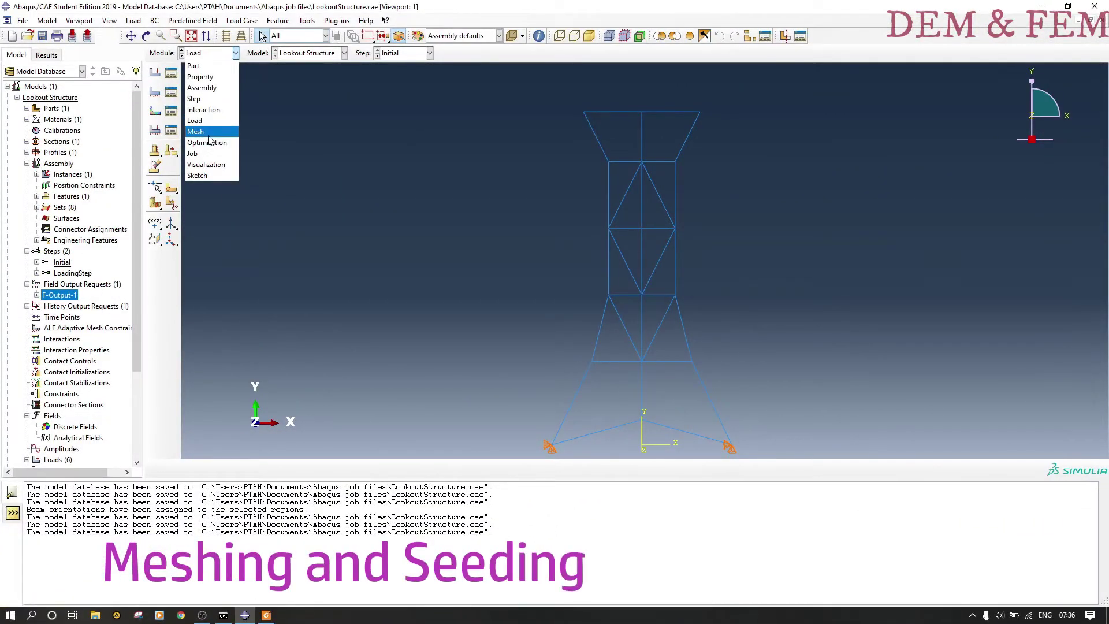
- Enter the Mesh module and box-select the whole tower for Mesh Controls
left_click(208, 134)
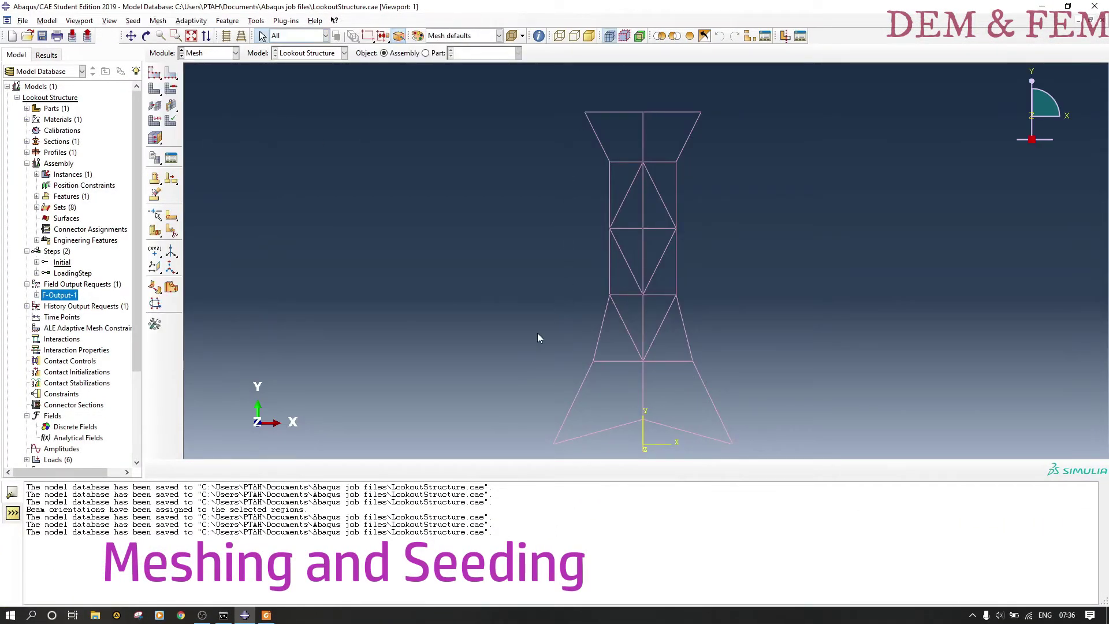
left_click(131, 36)
left_click_drag(608, 272, 577, 234)
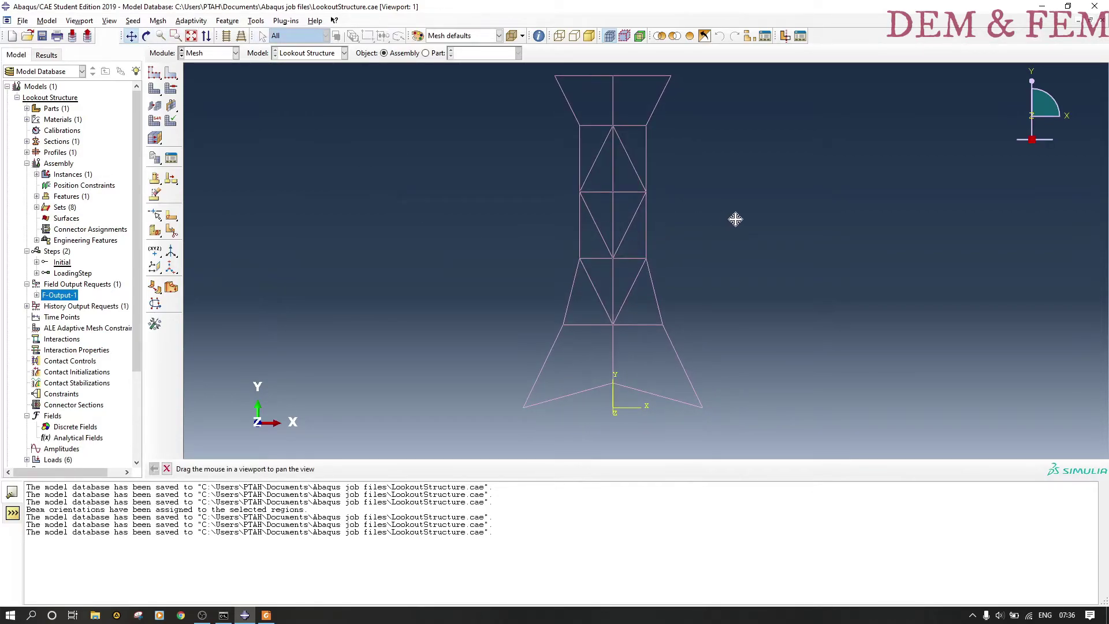
left_click(158, 21)
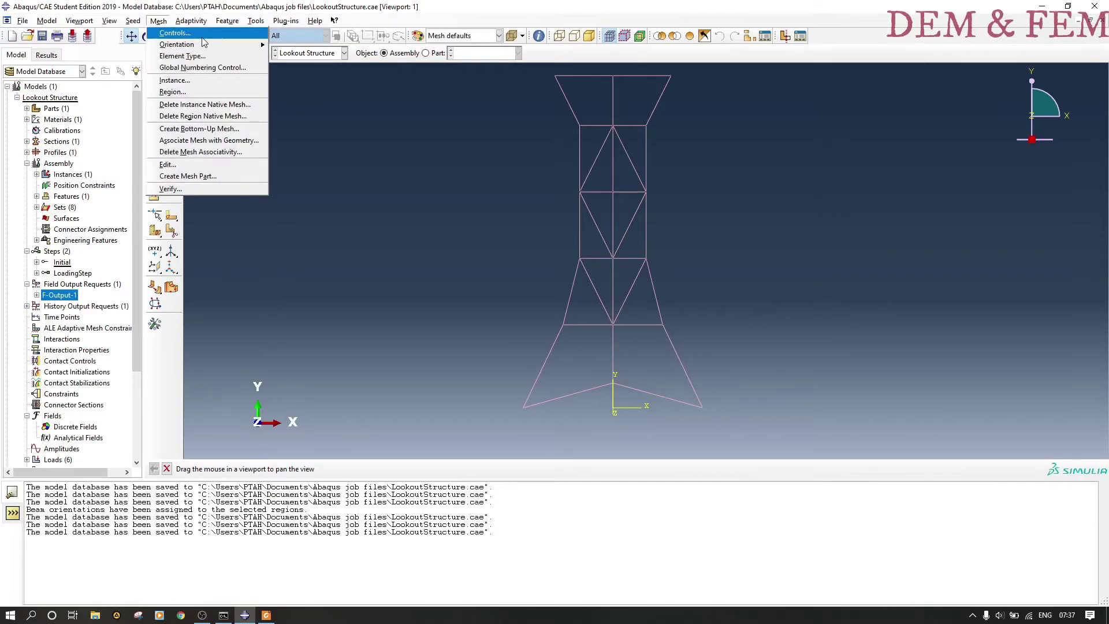
left_click(175, 33)
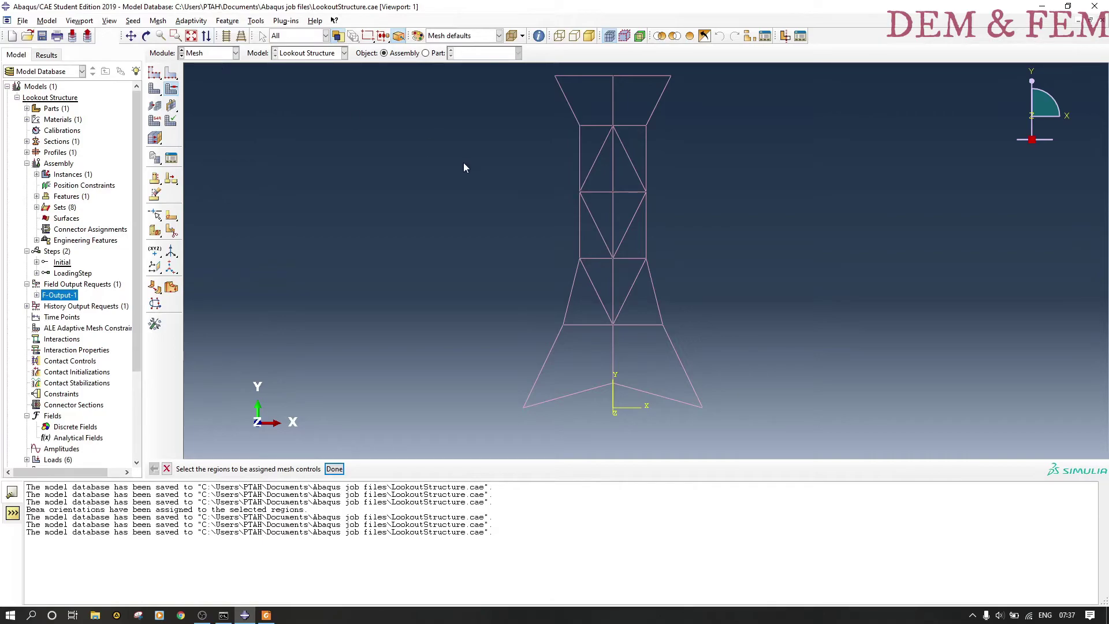
left_click_drag(524, 70, 698, 421)
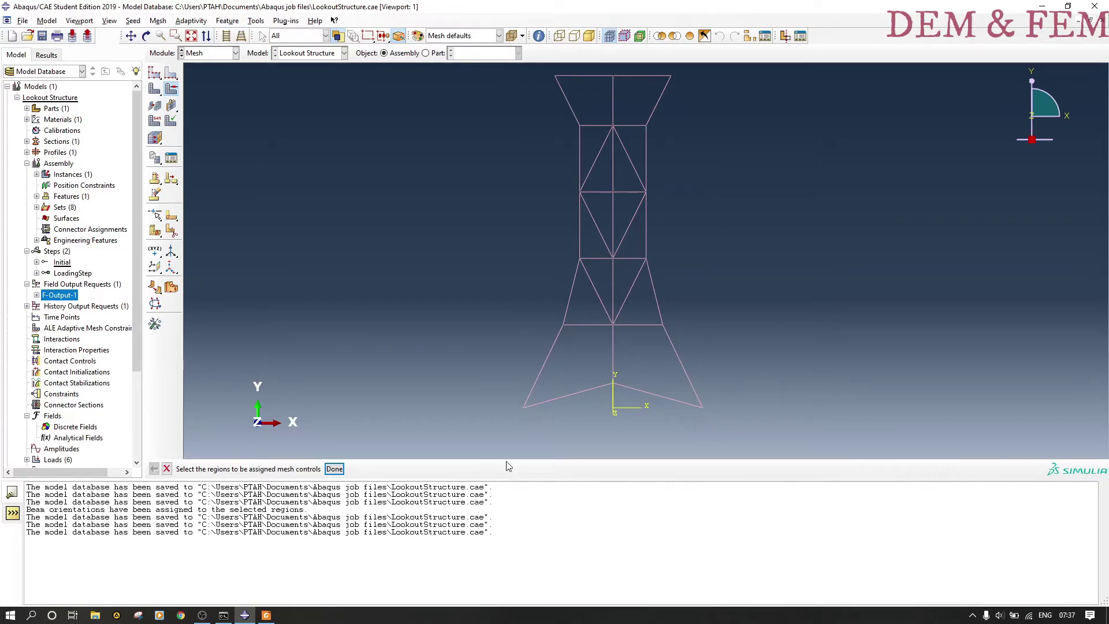
left_click(334, 468)
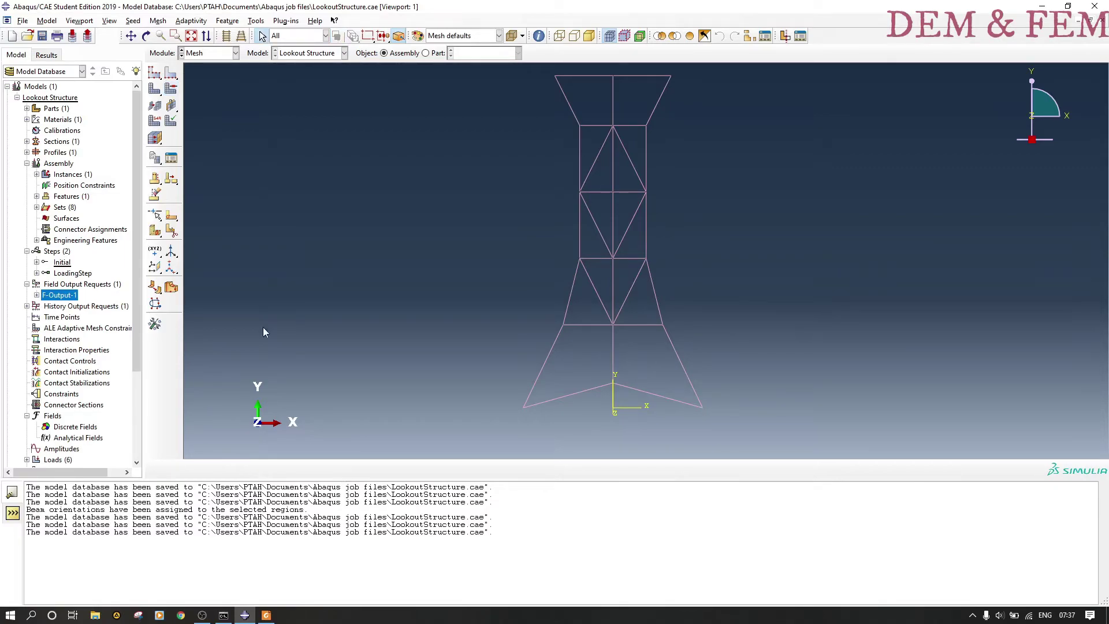
- Assign B23 cubic beam elements to all tower members
left_click(159, 22)
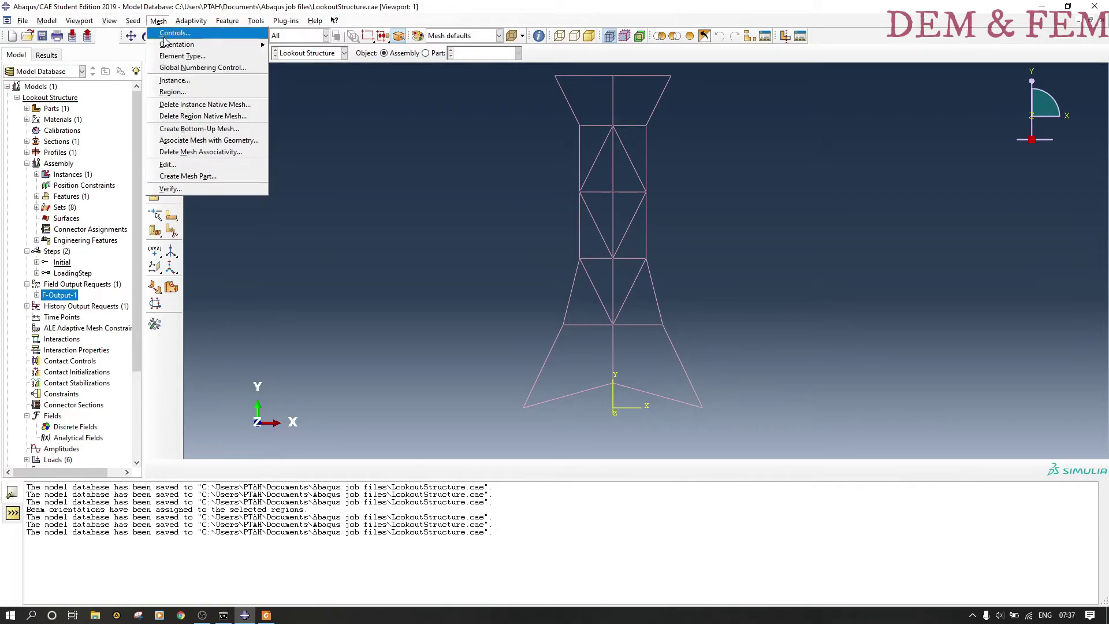
left_click(168, 56)
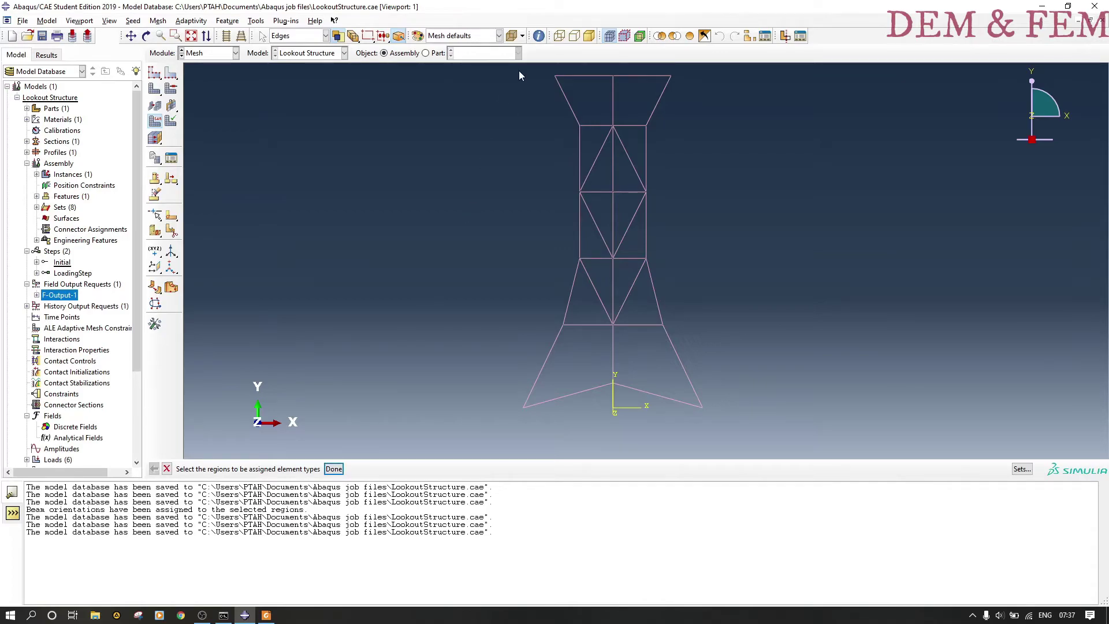
left_click_drag(519, 71, 685, 417)
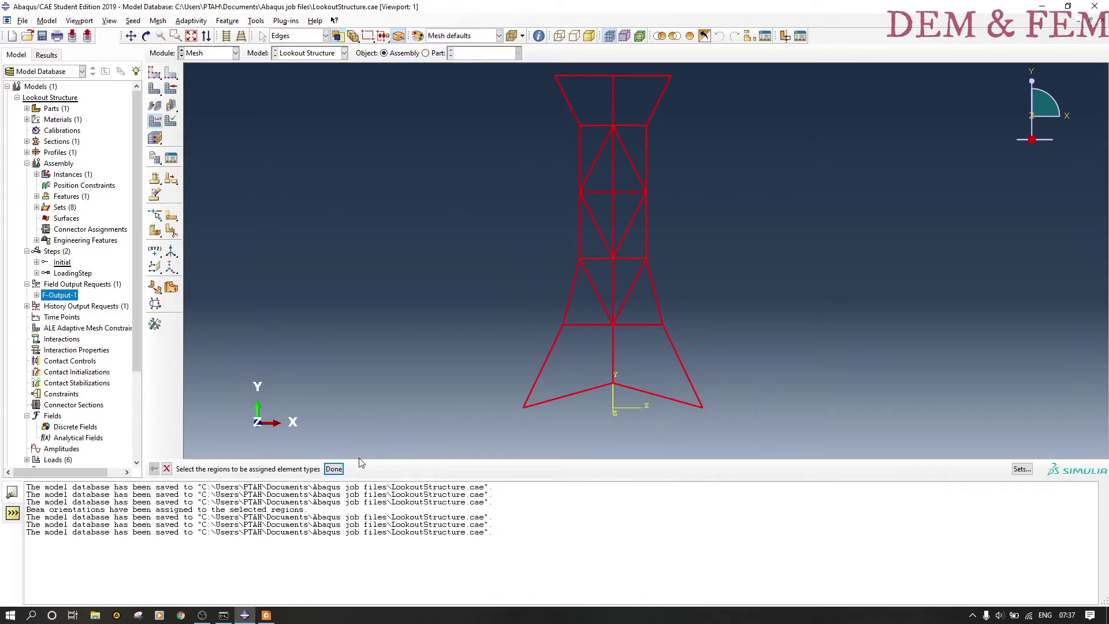
left_click(334, 468)
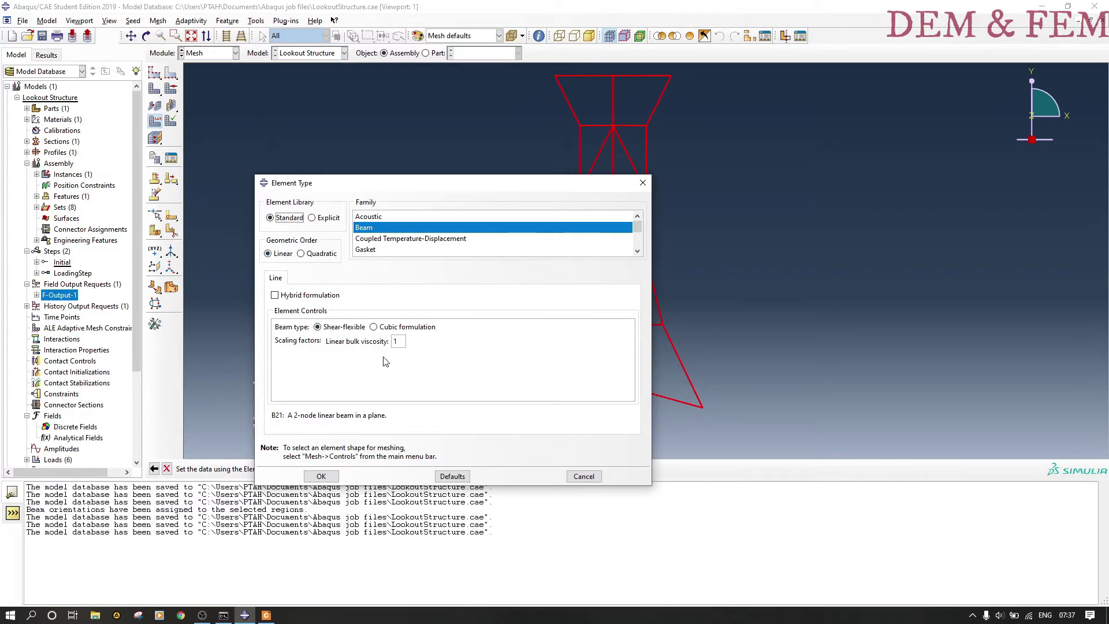
left_click(423, 330)
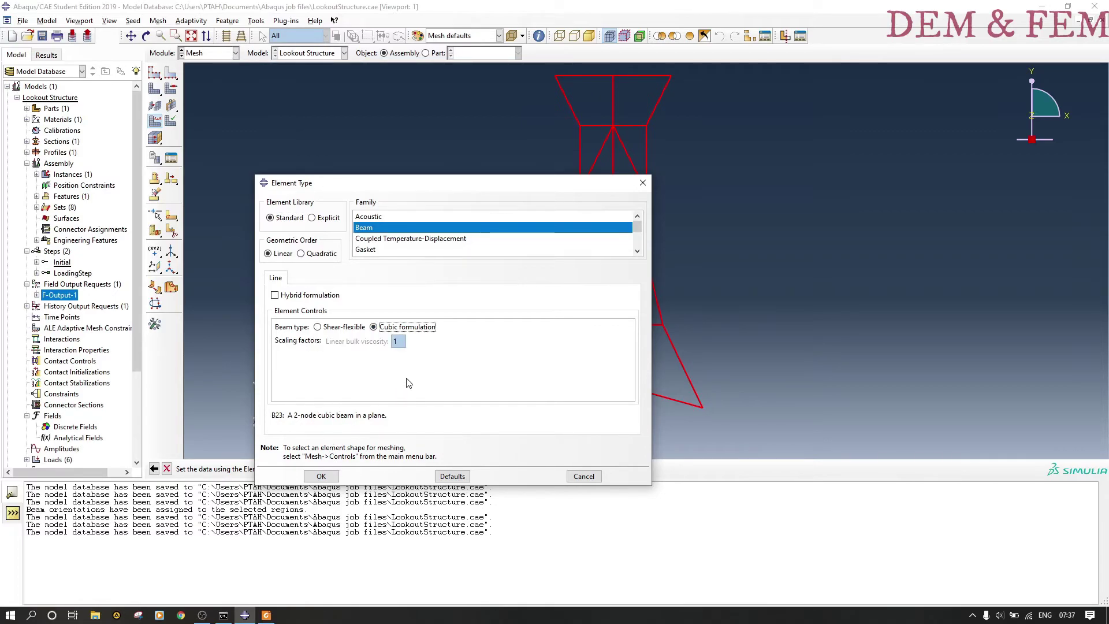
left_click(321, 476)
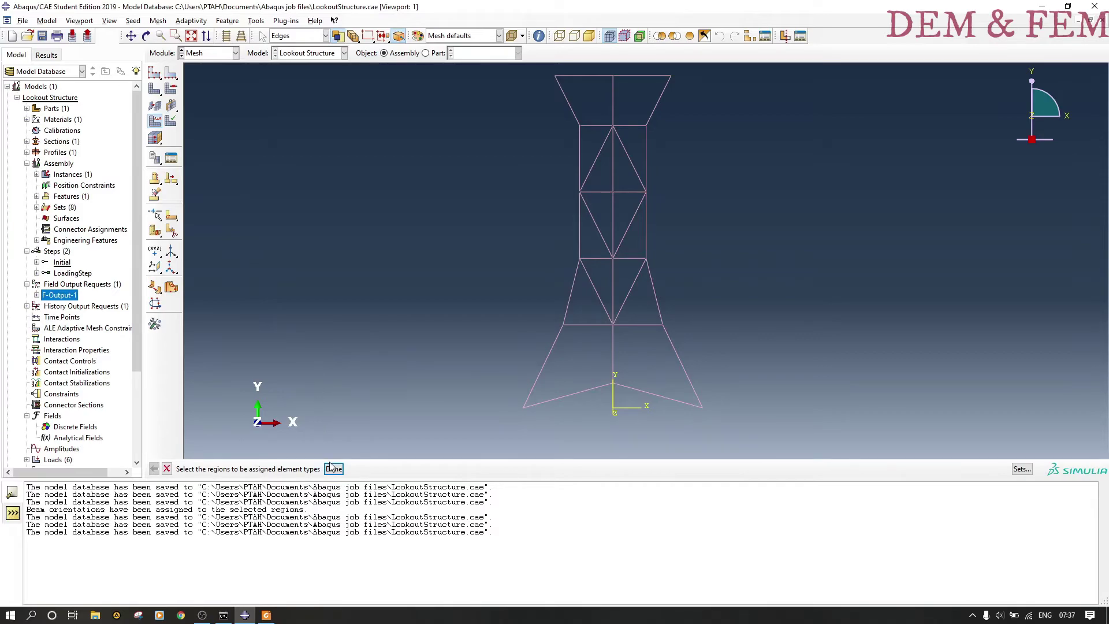
- Seed every tower edge by number, with 4 elements per edge
left_click(333, 469)
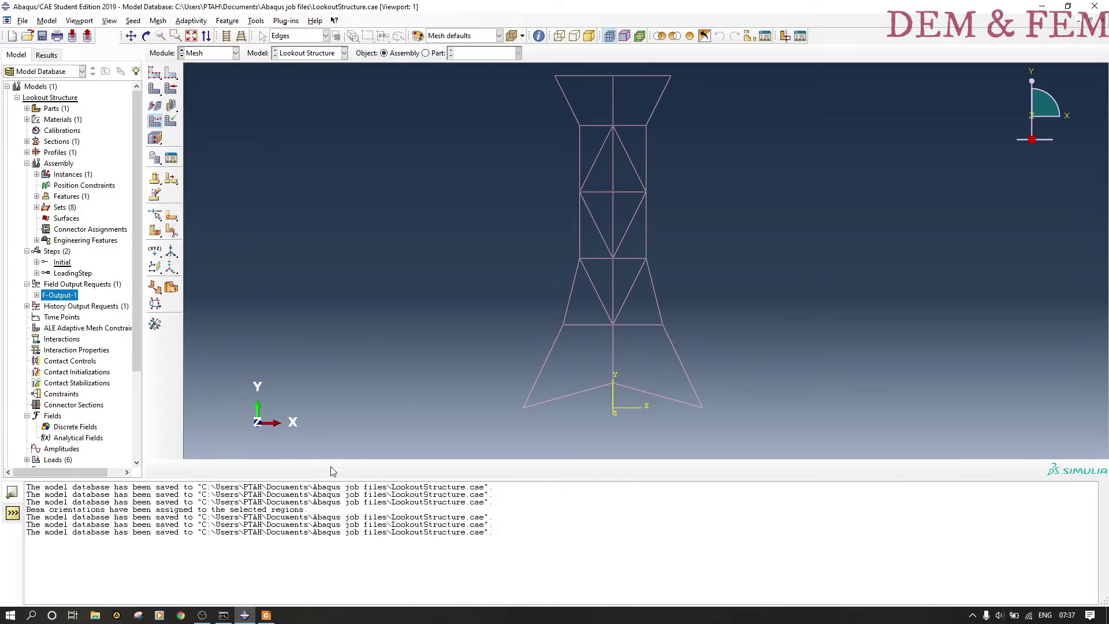
left_click(133, 20)
left_click(151, 34)
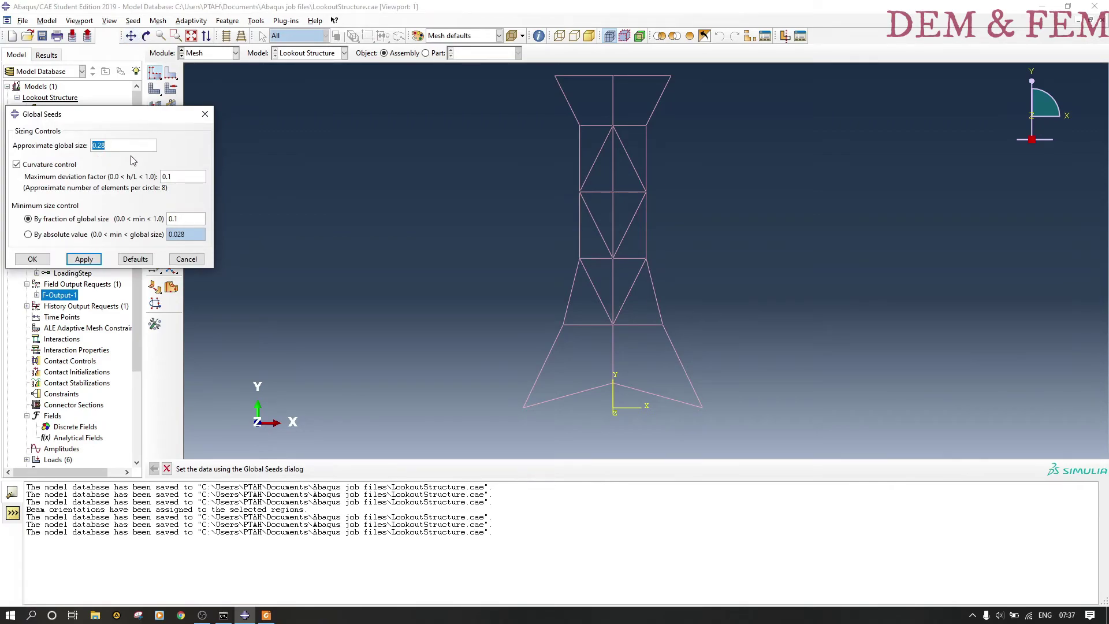
left_click(205, 113)
left_click(133, 21)
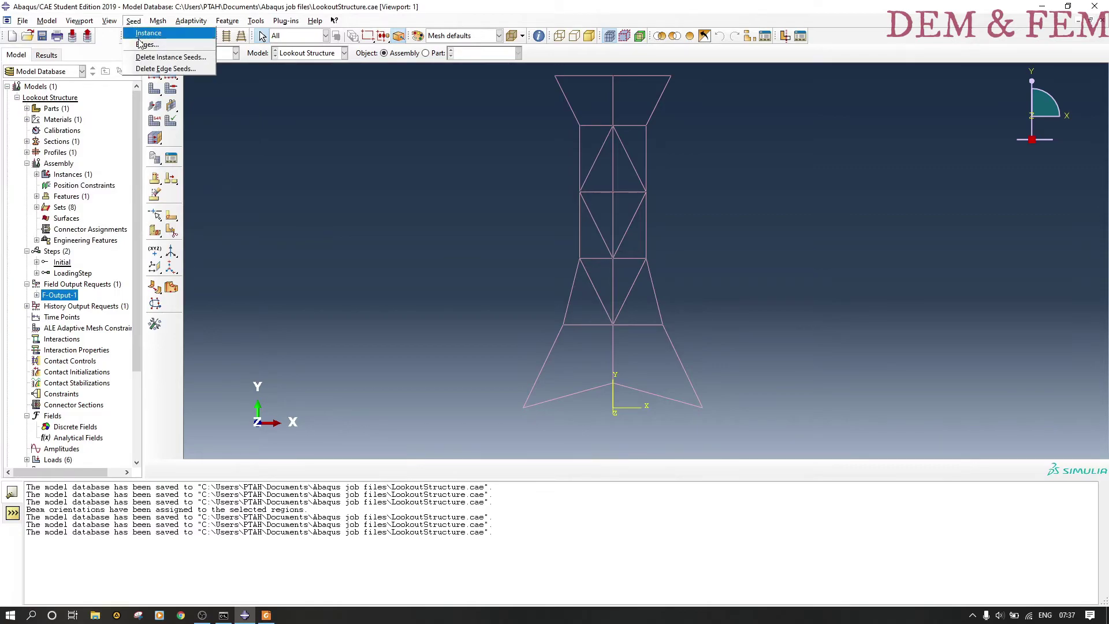
left_click(139, 48)
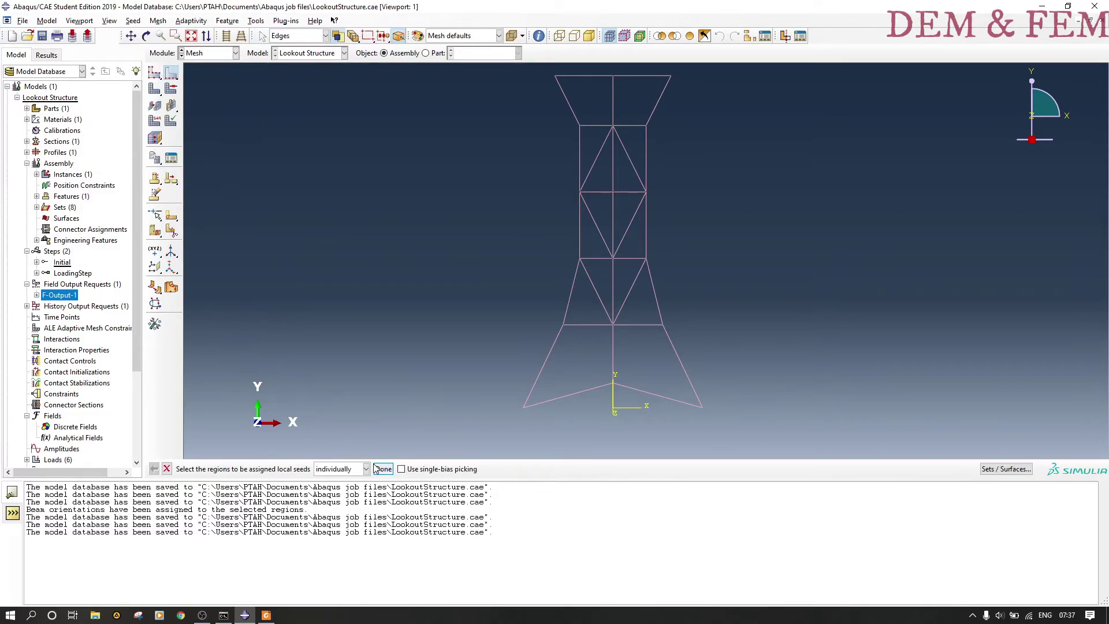
left_click_drag(517, 73, 720, 422)
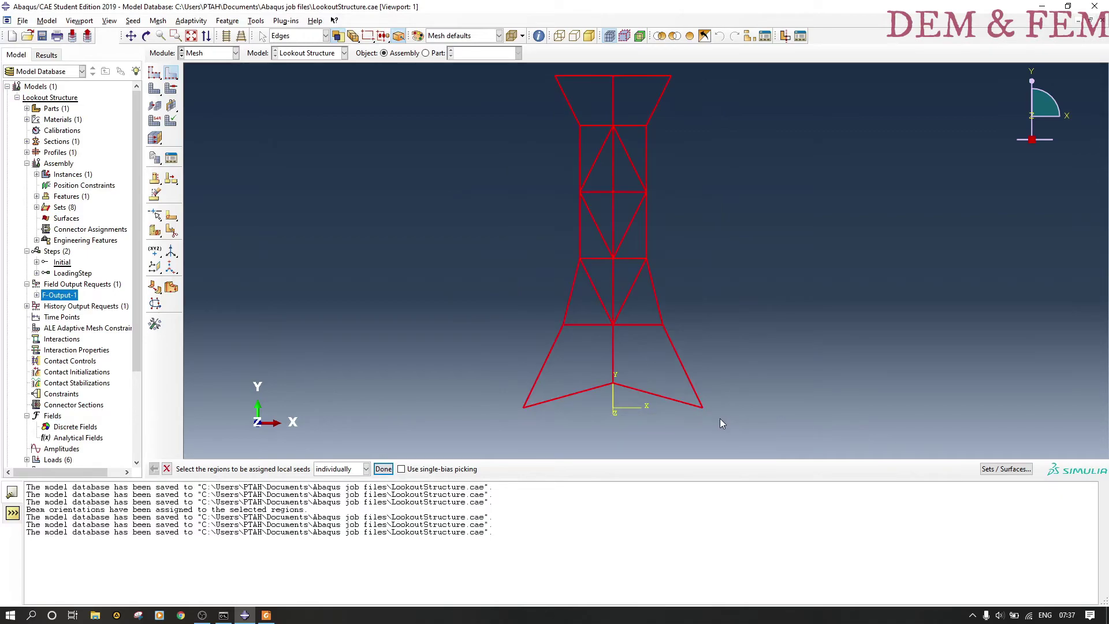
left_click(383, 469)
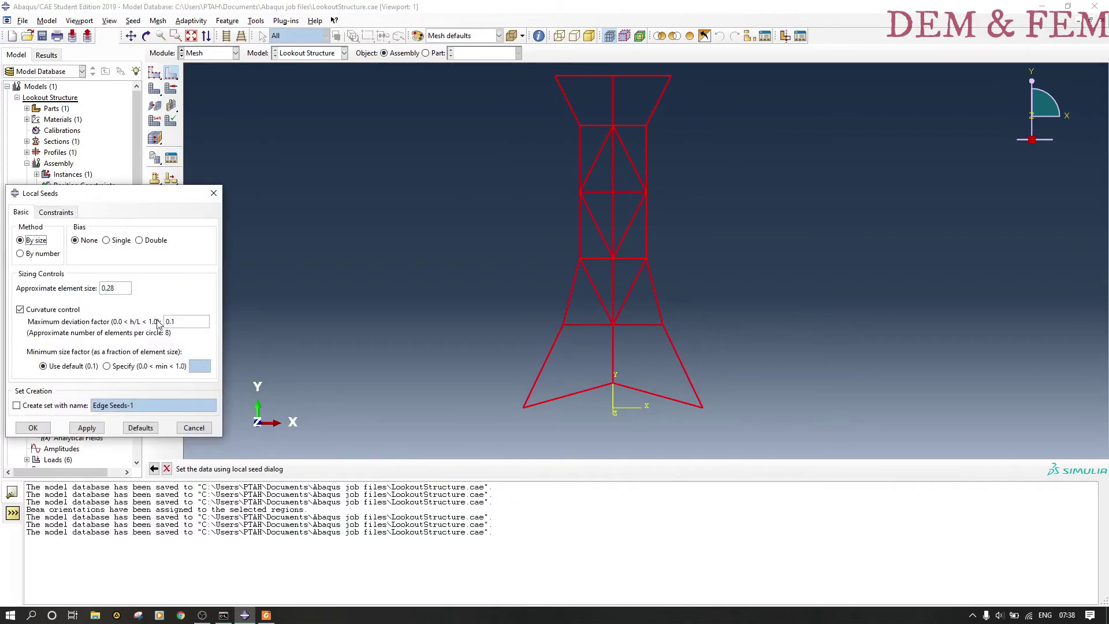
left_click(44, 254)
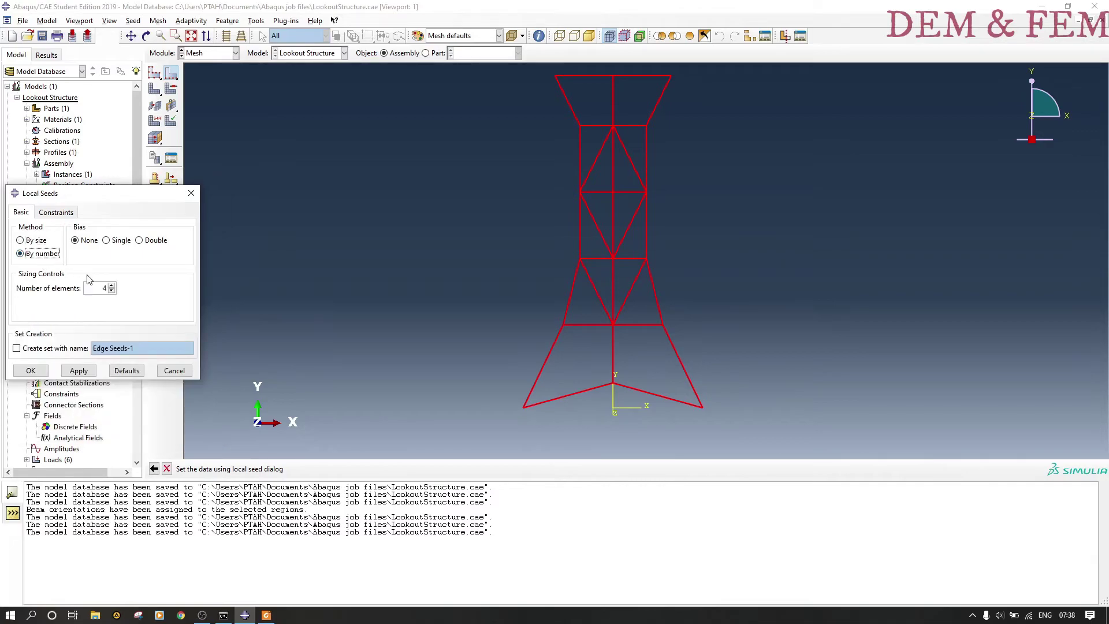
left_click_drag(106, 288, 95, 287)
left_click(36, 371)
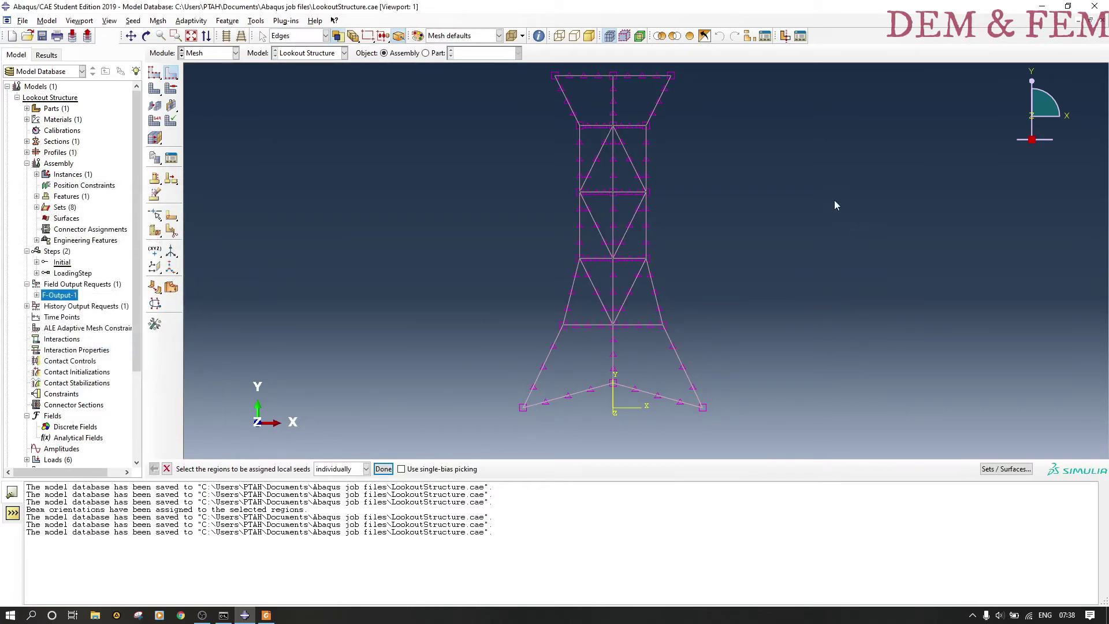
- Mesh the LookoutStructure-1 instance, generating 132 beam elements
left_click(383, 469)
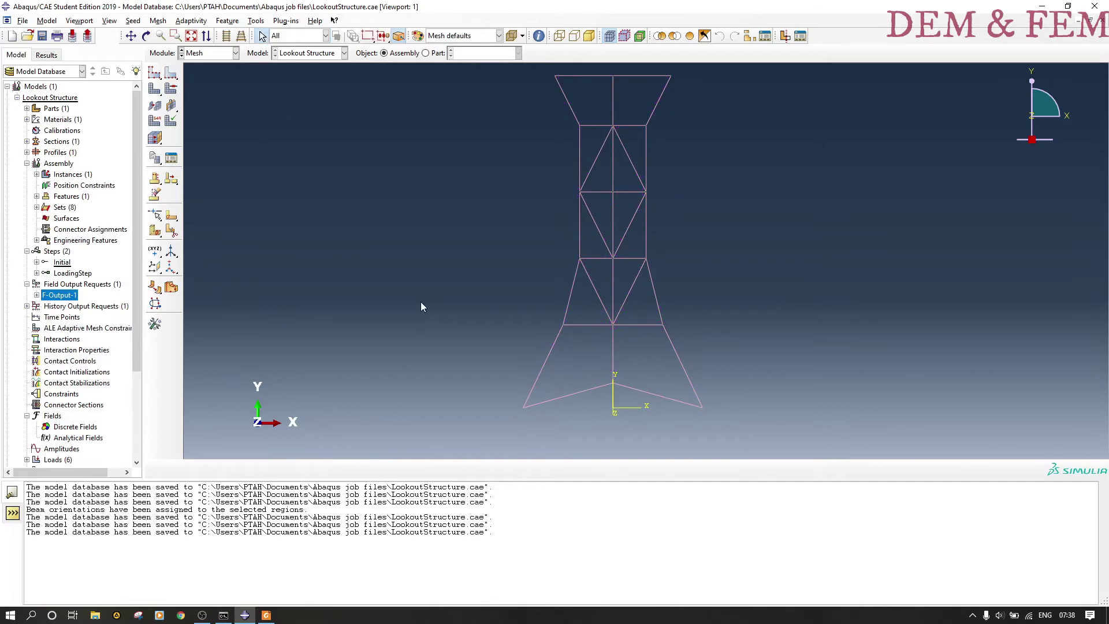
left_click(158, 21)
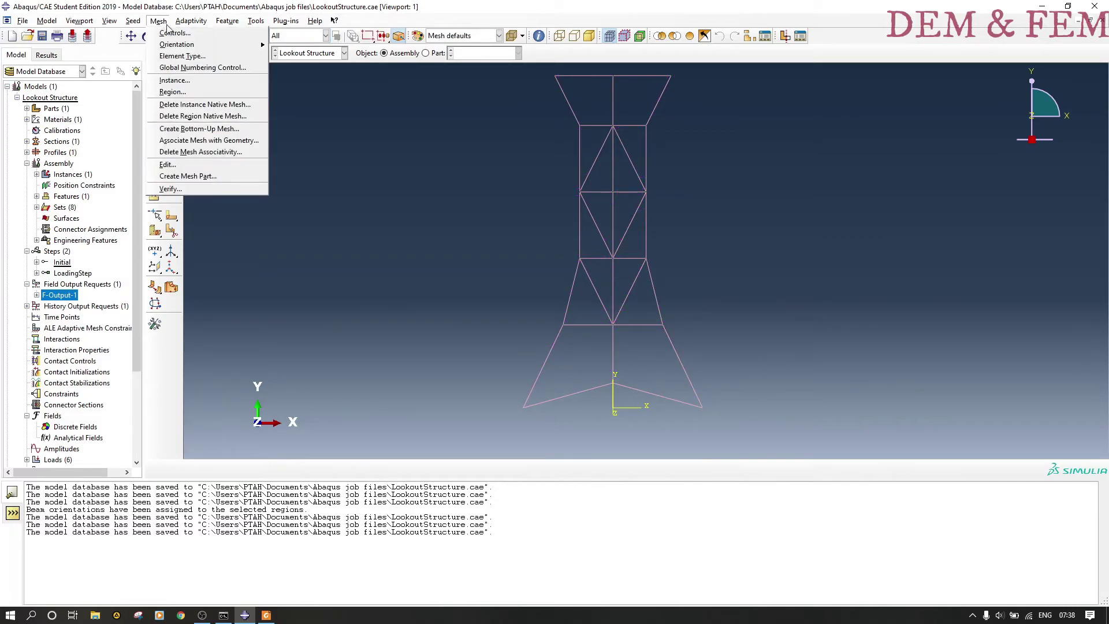
left_click(178, 82)
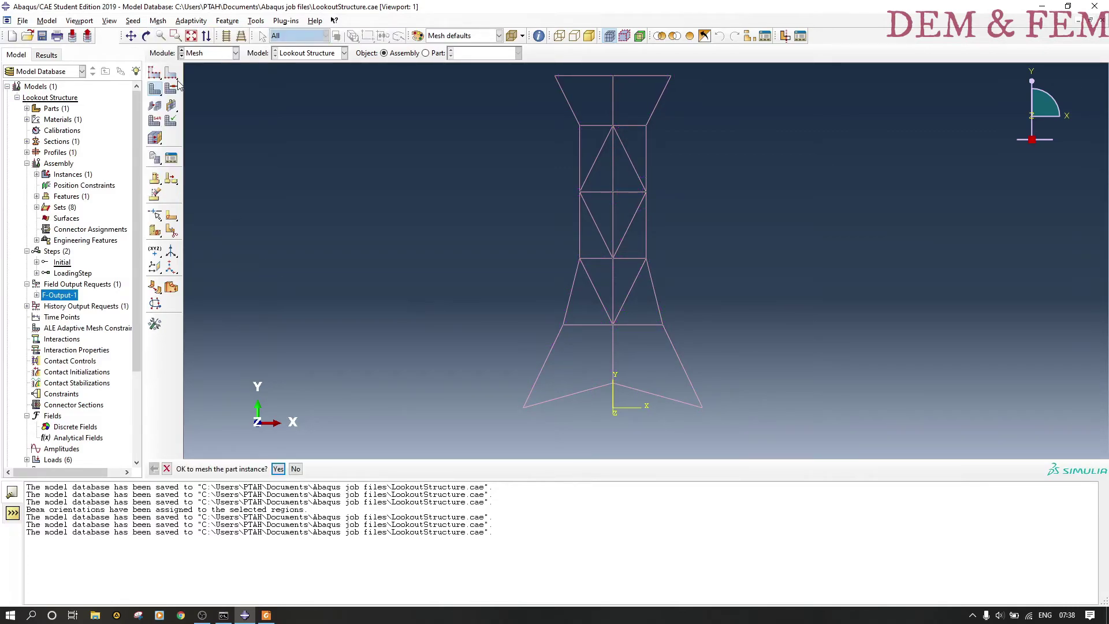
left_click(277, 468)
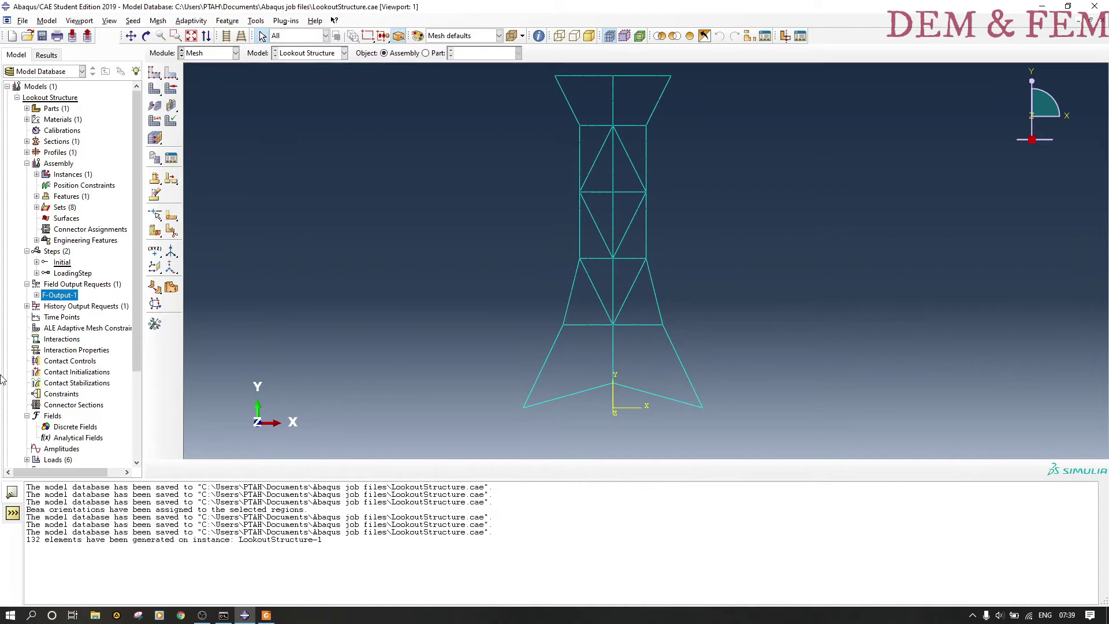
scroll(87, 362, "down", 4)
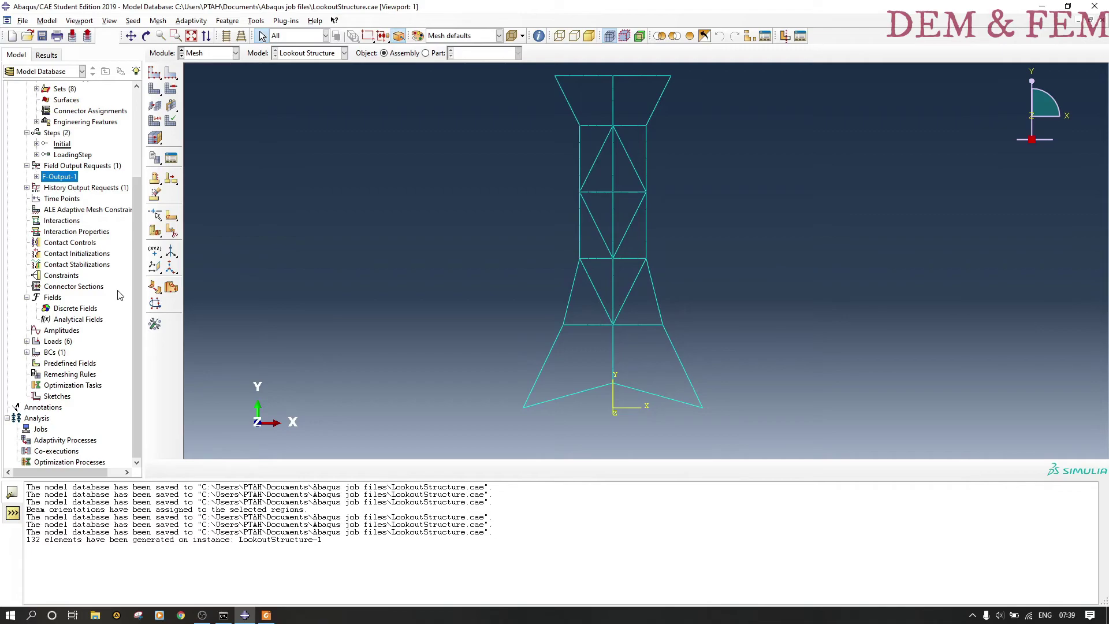
- Create analysis job Job-1 for the Lookout Structure model with the description '132 elements'
left_click(41, 430)
right_click(43, 431)
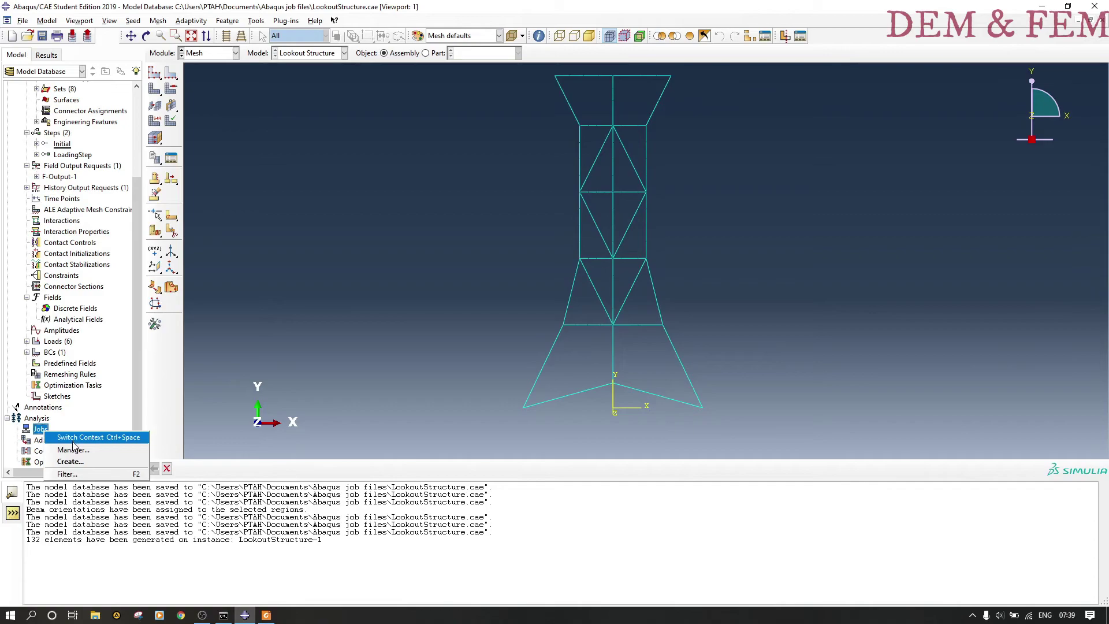
left_click(70, 461)
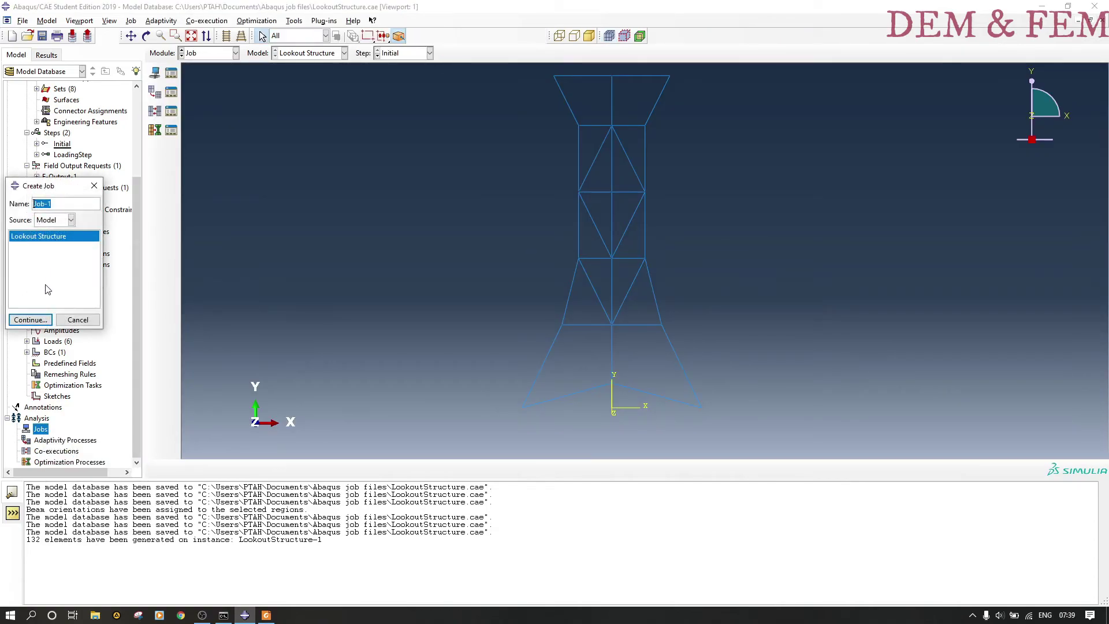
left_click(31, 320)
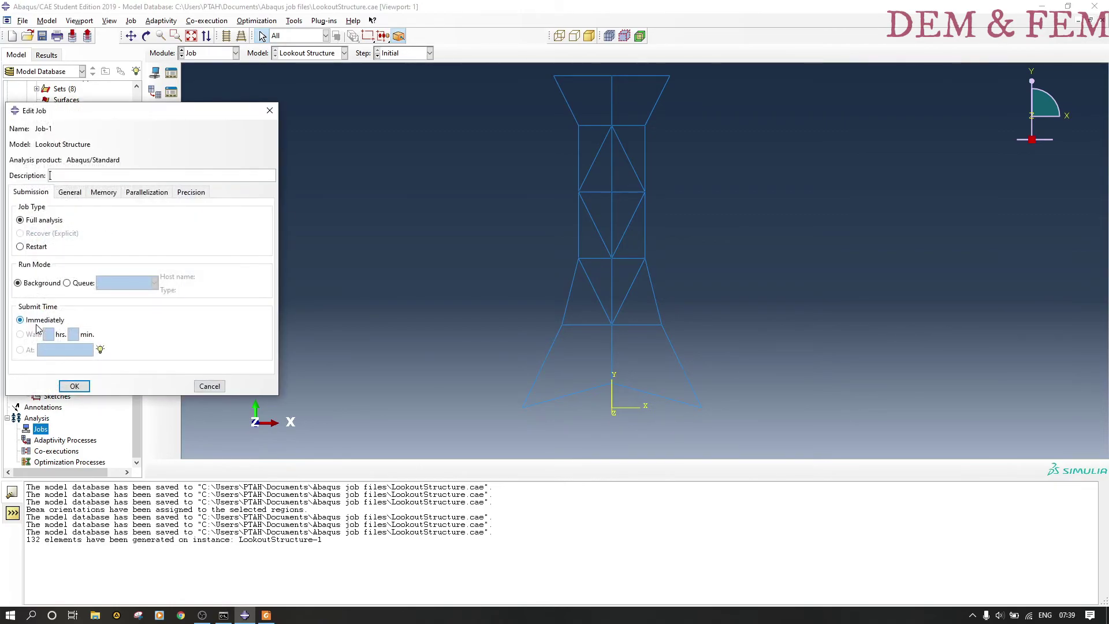
type("132 elements")
left_click(73, 385)
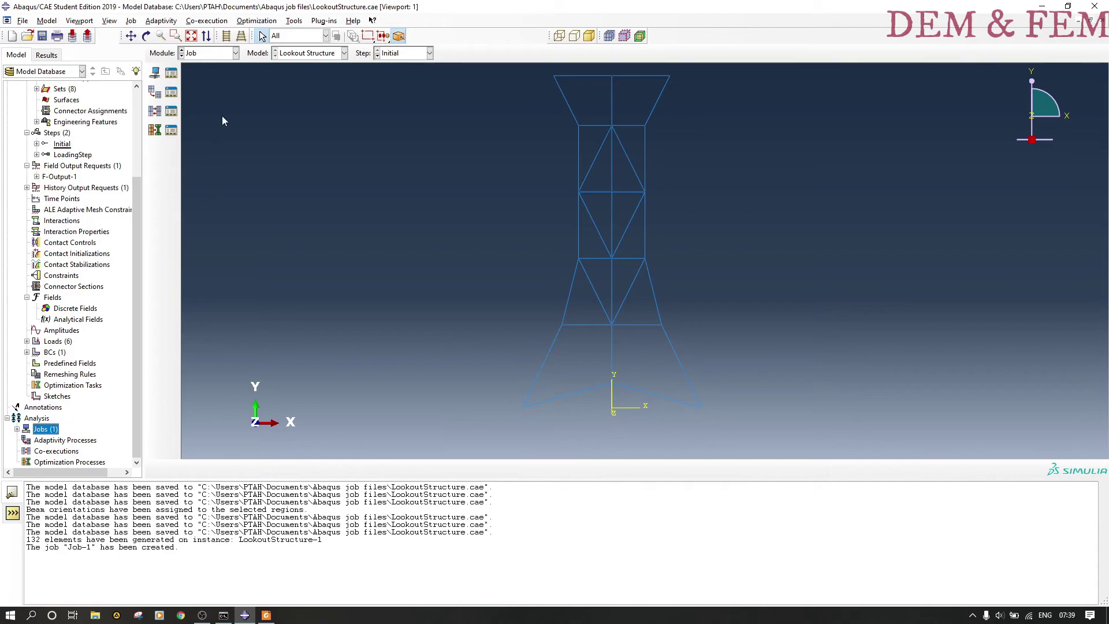
- Try submitting Job-1, decline overwriting its existing files, and review its settings unchanged
right_click(54, 434)
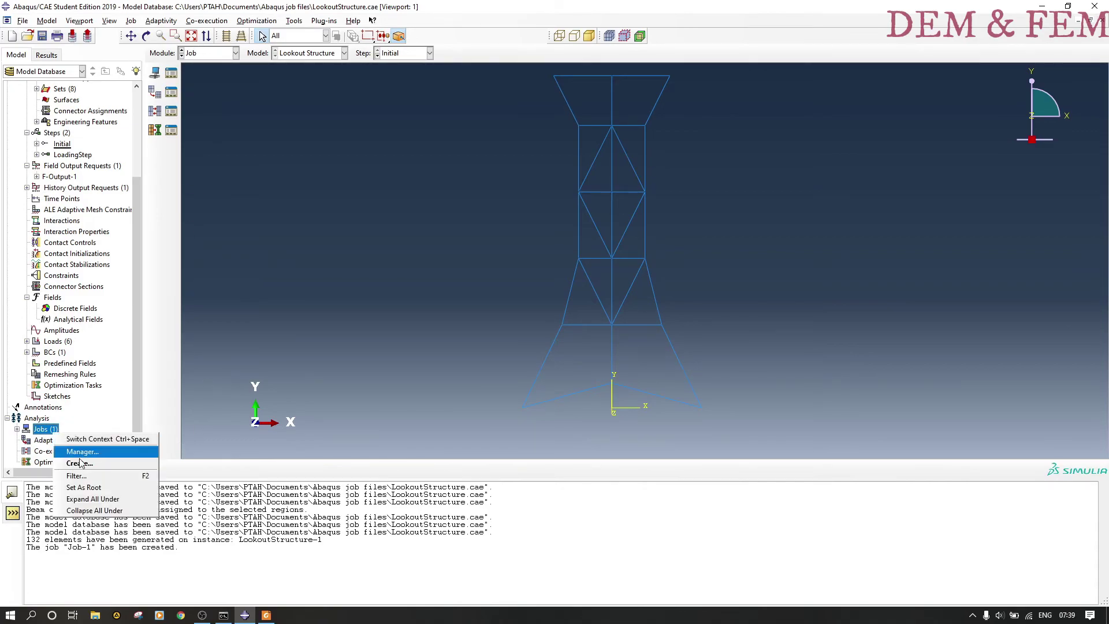
left_click(20, 434)
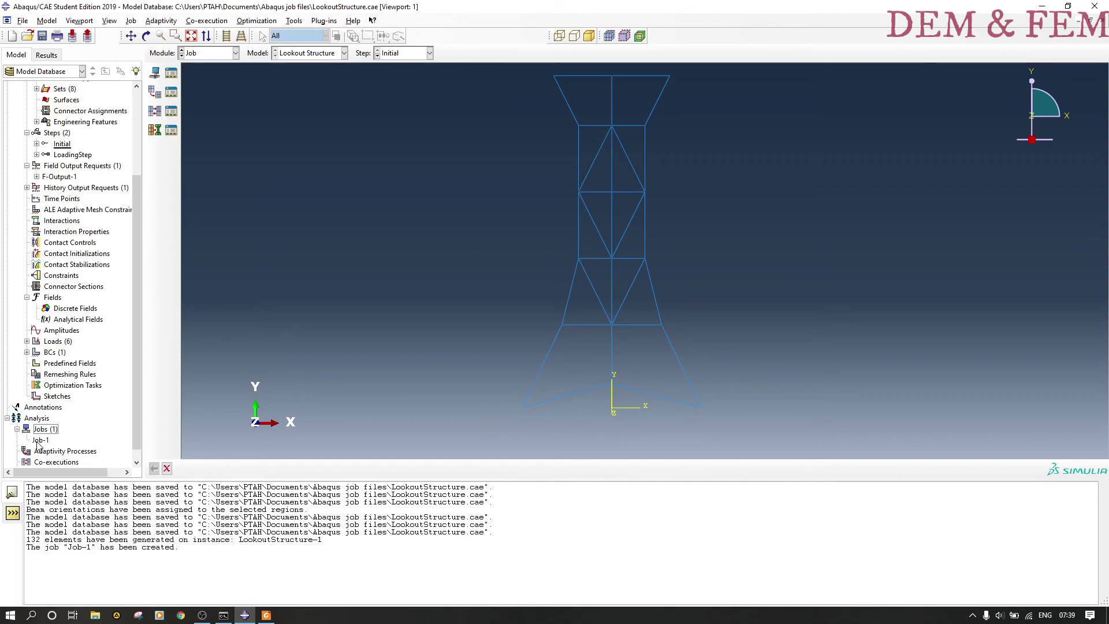
left_click(17, 429)
right_click(39, 441)
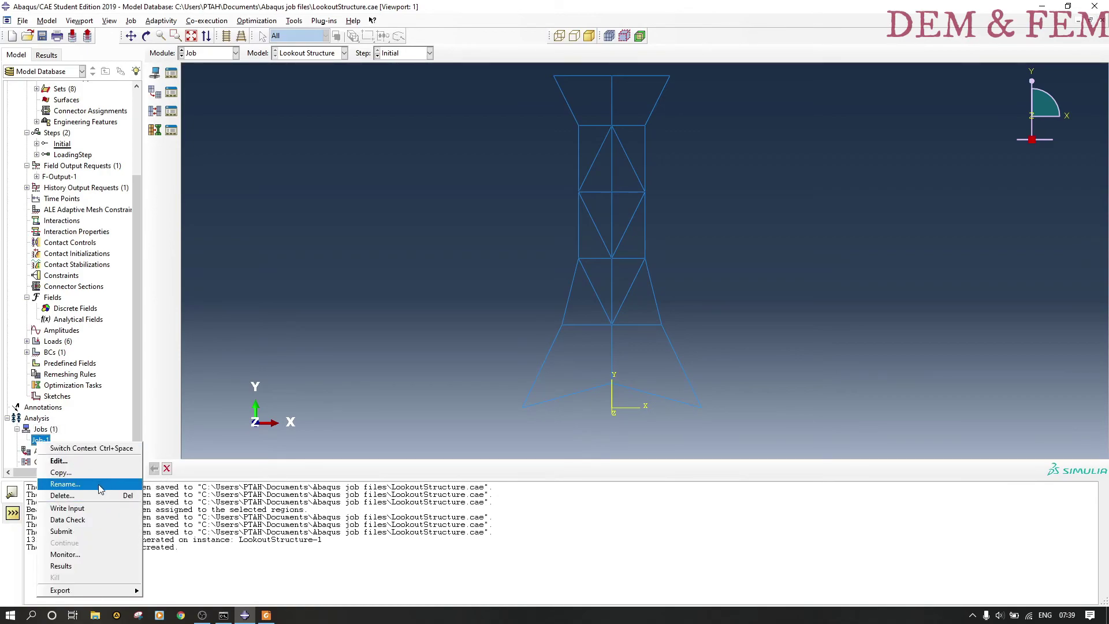
left_click(107, 530)
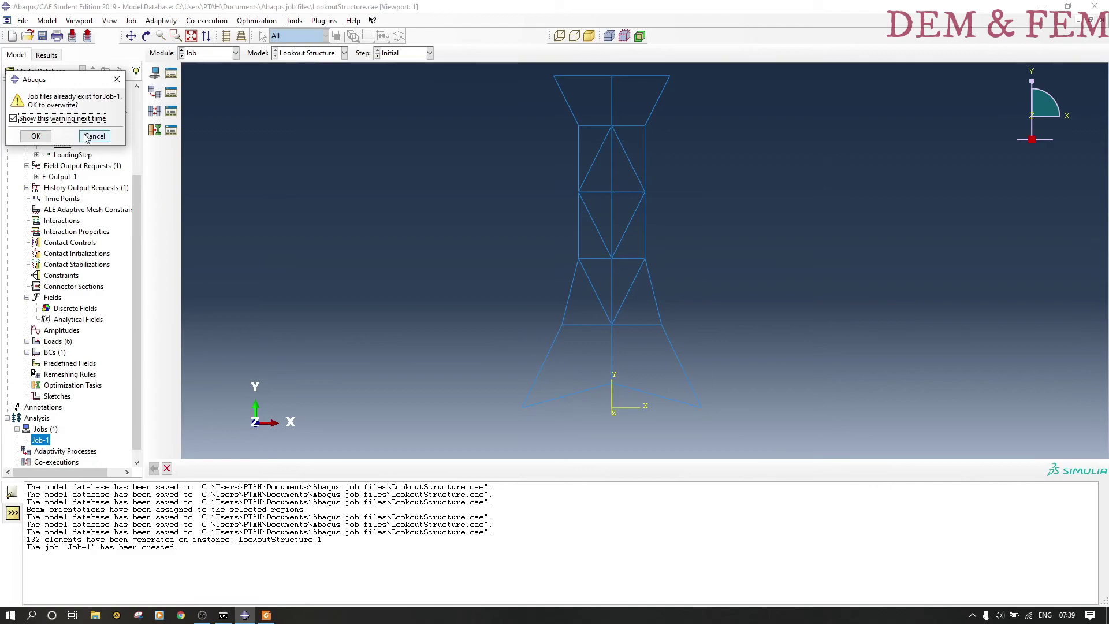
left_click(32, 136)
right_click(42, 442)
left_click(60, 462)
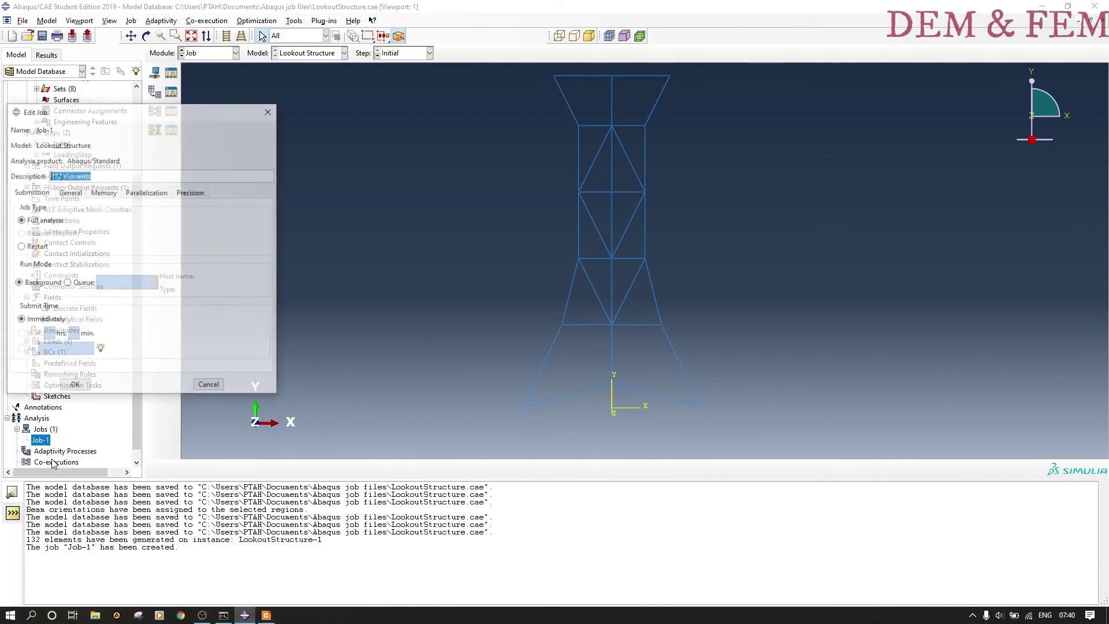
left_click(269, 110)
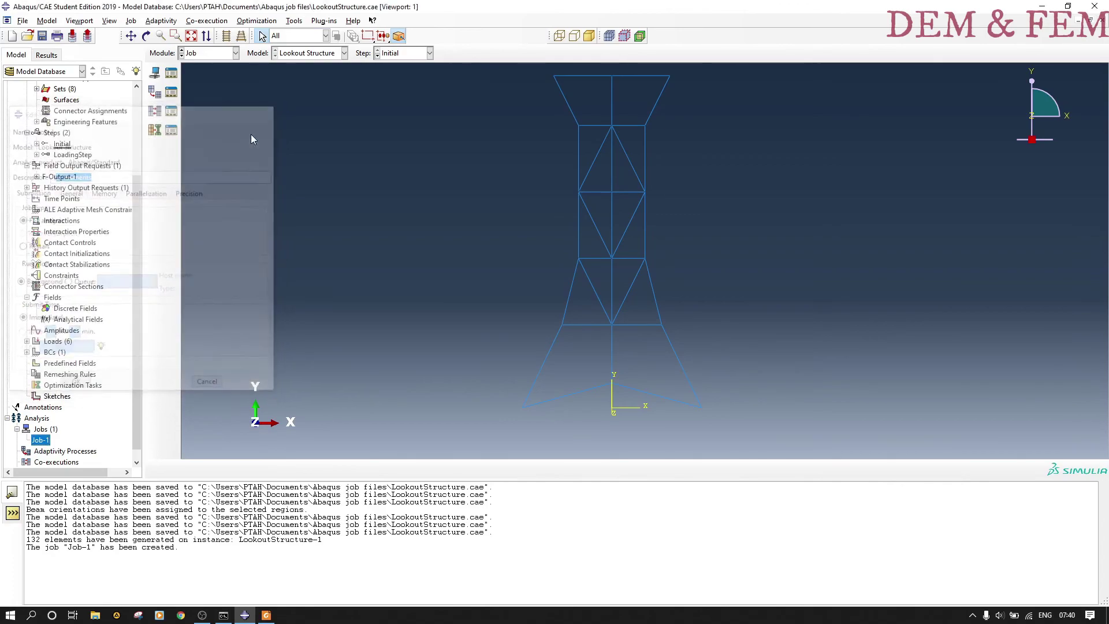
- Rename Job-1 to Job-132, then submit Job-132 for analysis
right_click(42, 441)
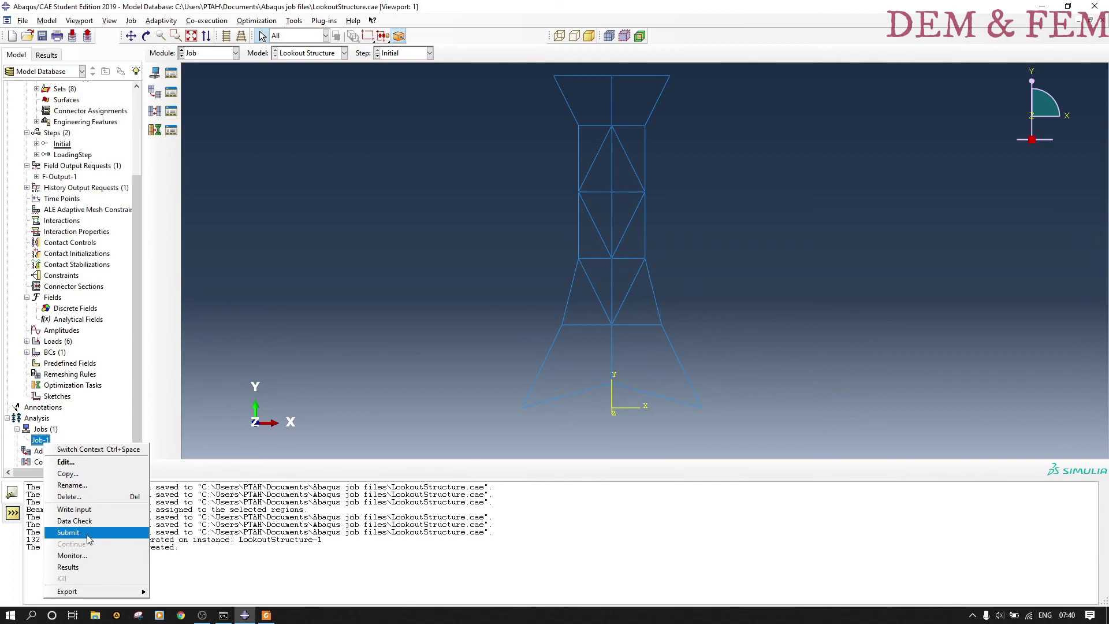
left_click(103, 485)
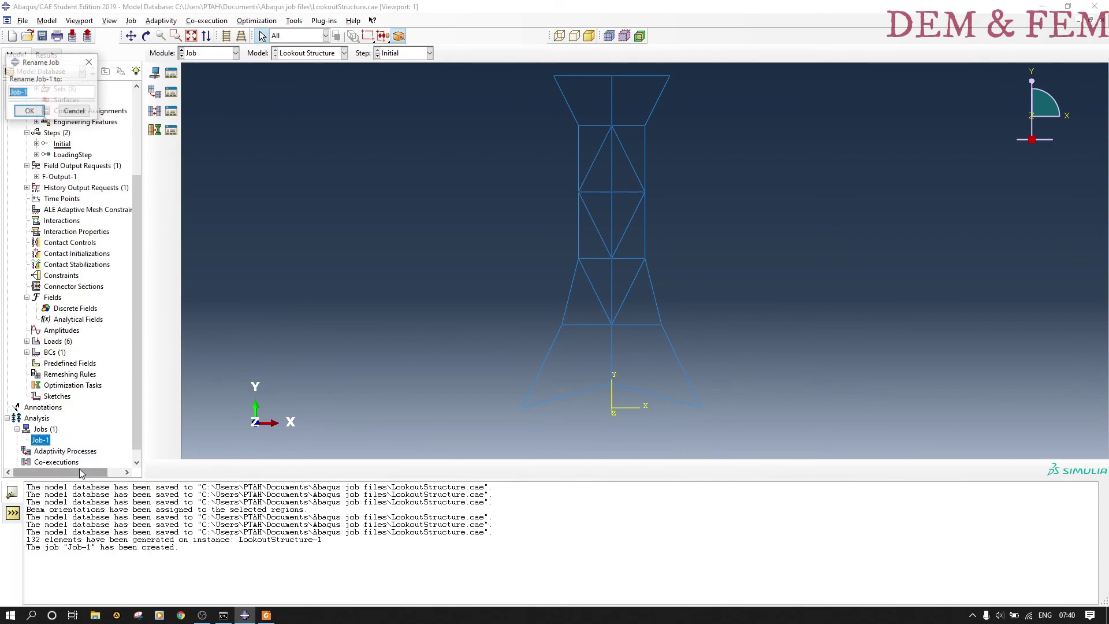
left_click(45, 91)
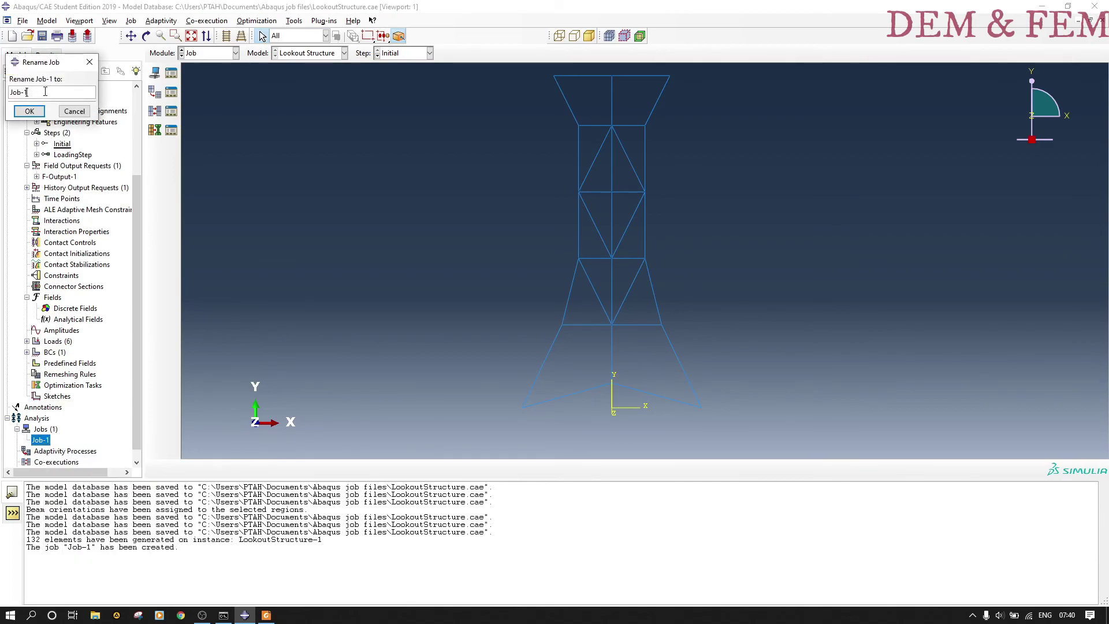
type("32")
left_click(33, 111)
right_click(56, 441)
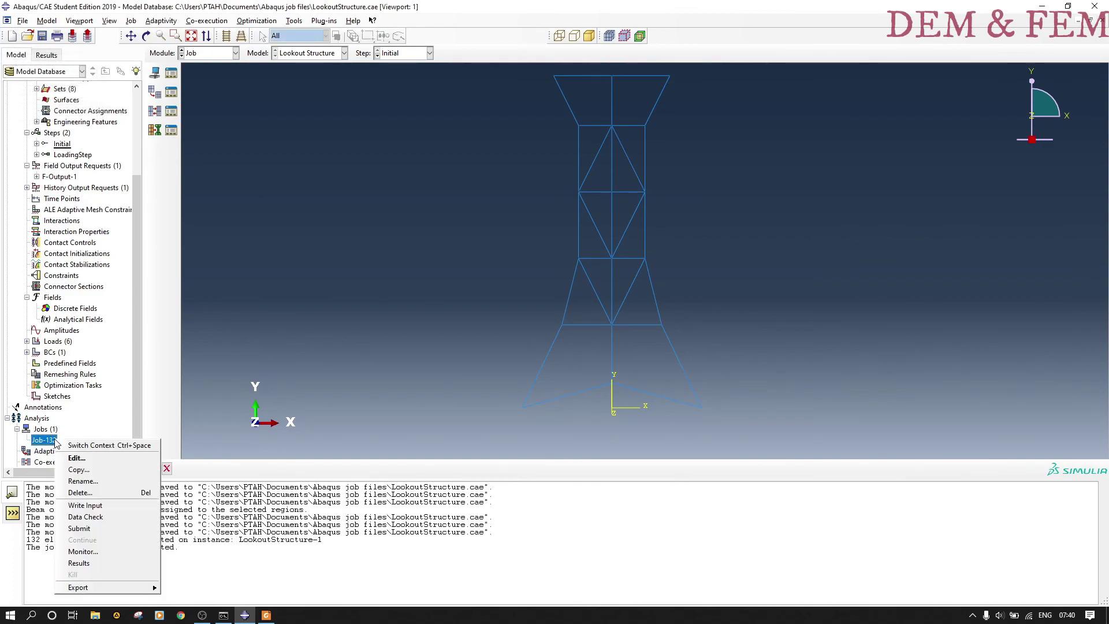
left_click(94, 527)
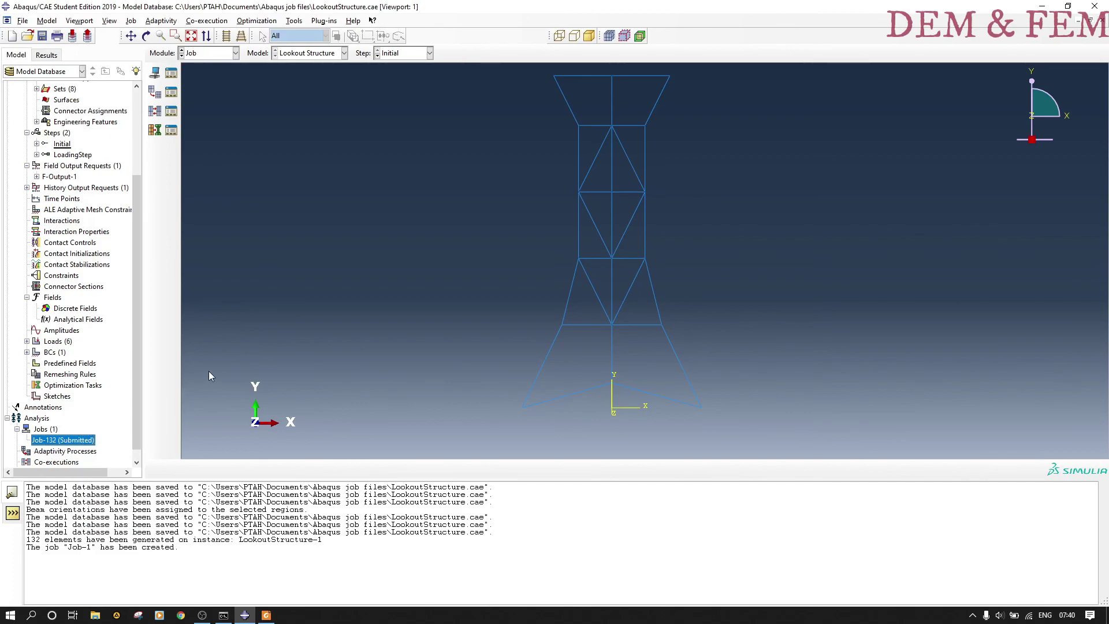